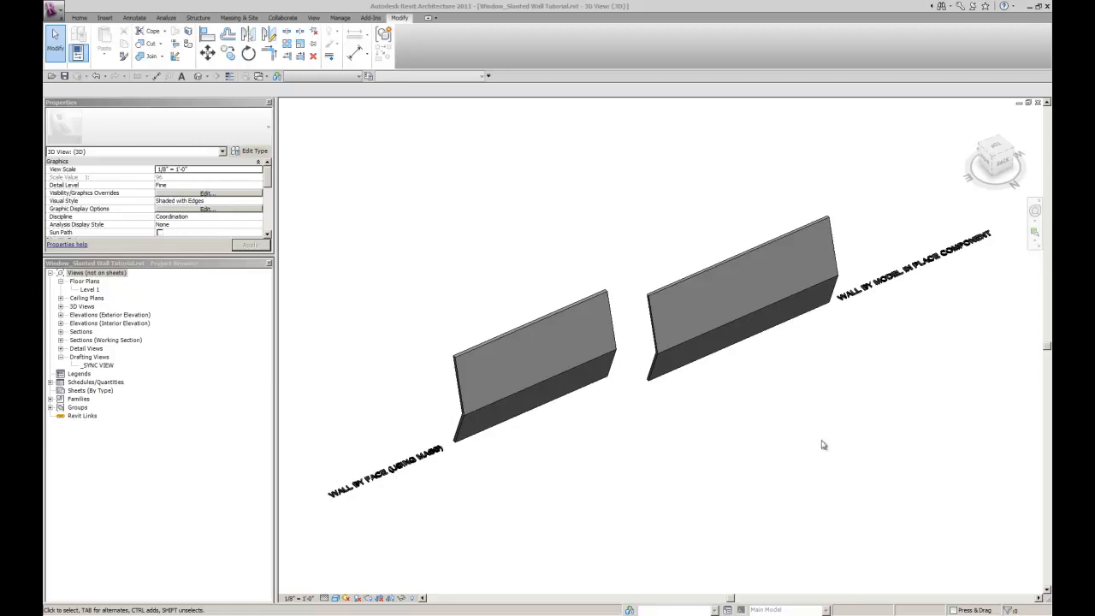
- Look over the two slanted walls and the Model In-Place and Wall by Face commands used to create such walls
{"action": "middle_click_drag", "start_coordinate": [764, 432], "coordinate": [659, 460]}
{"action": "scroll", "coordinate": [692, 416], "scroll_direction": "up", "scroll_amount": 3}
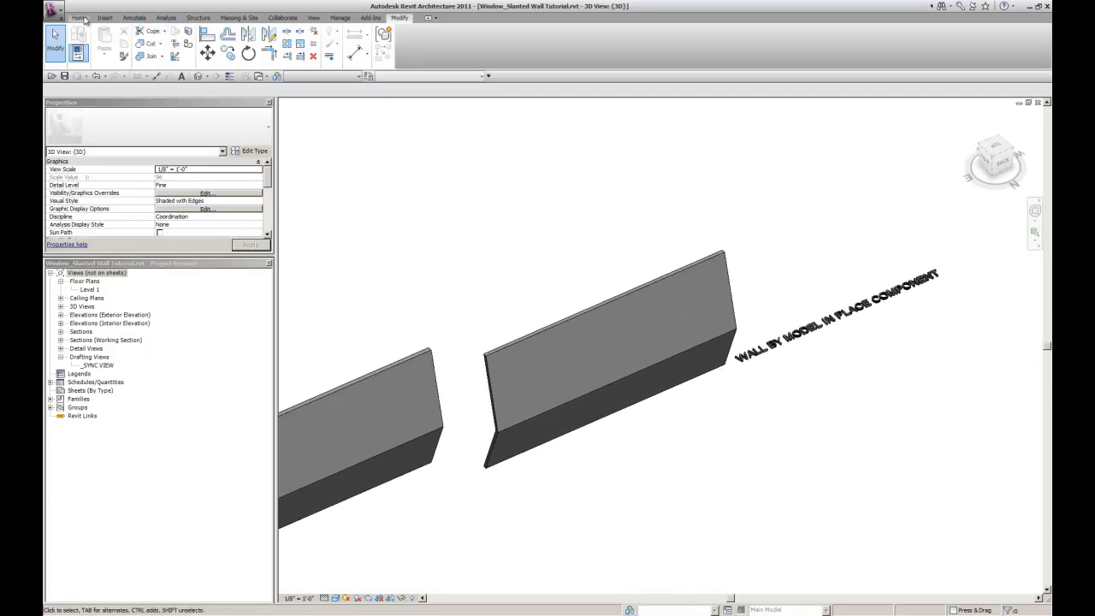
{"action": "left_click", "coordinate": [79, 18]}
{"action": "left_click", "coordinate": [154, 51]}
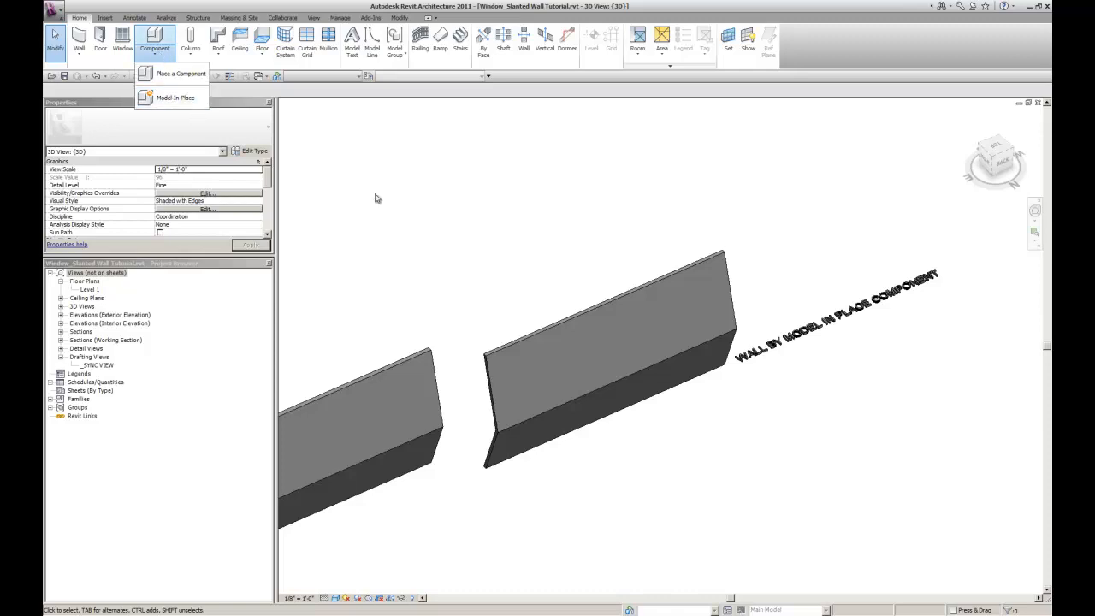
{"action": "left_click", "coordinate": [401, 196]}
{"action": "middle_click_drag", "start_coordinate": [405, 283], "coordinate": [676, 182]}
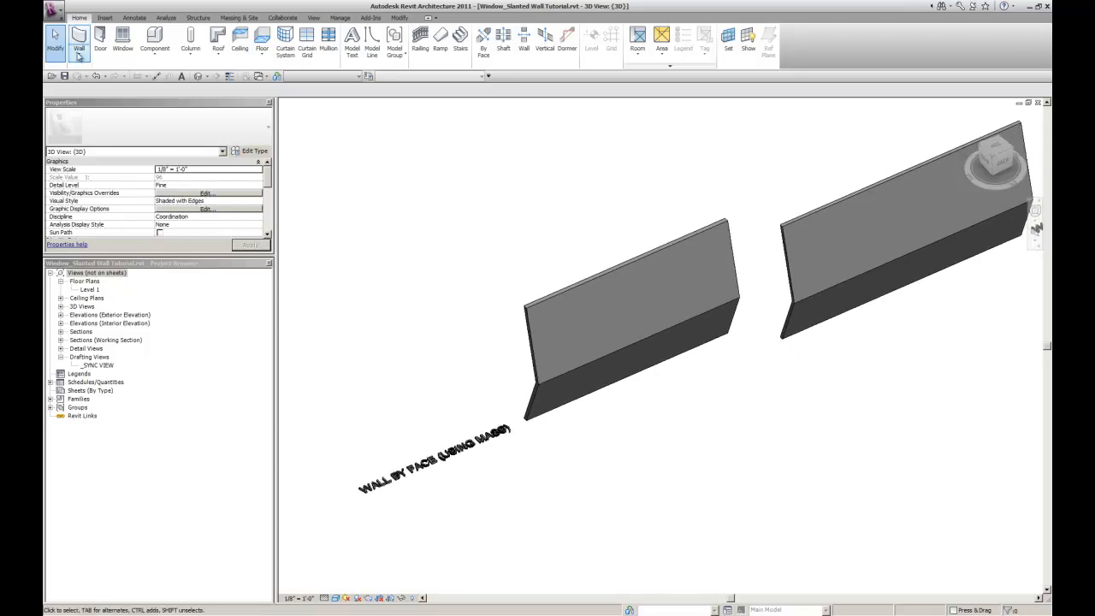
{"action": "left_click", "coordinate": [79, 54]}
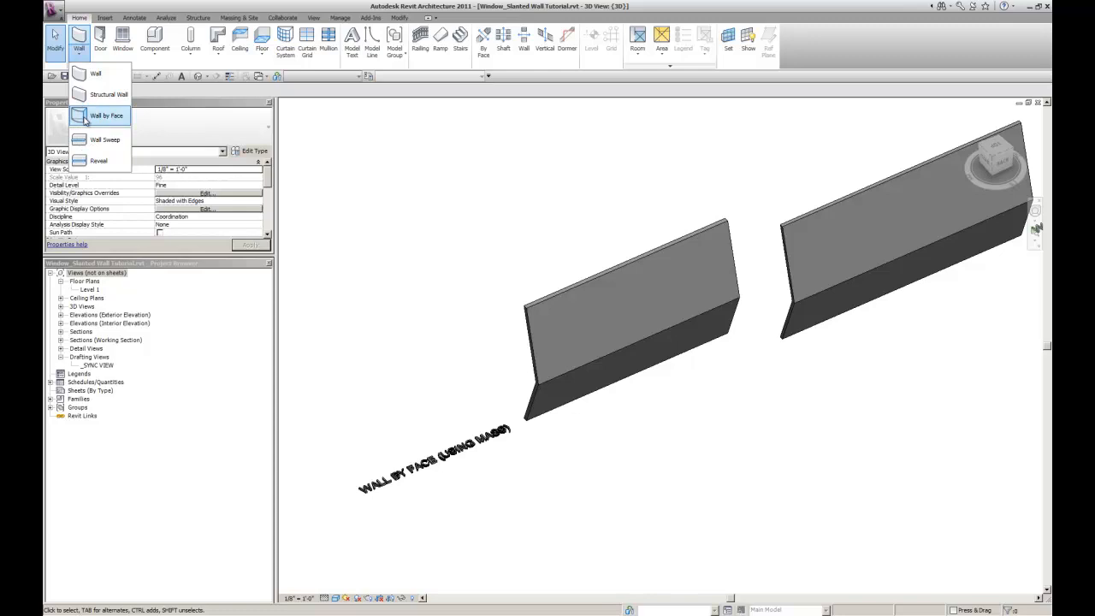
{"action": "left_click", "coordinate": [333, 3]}
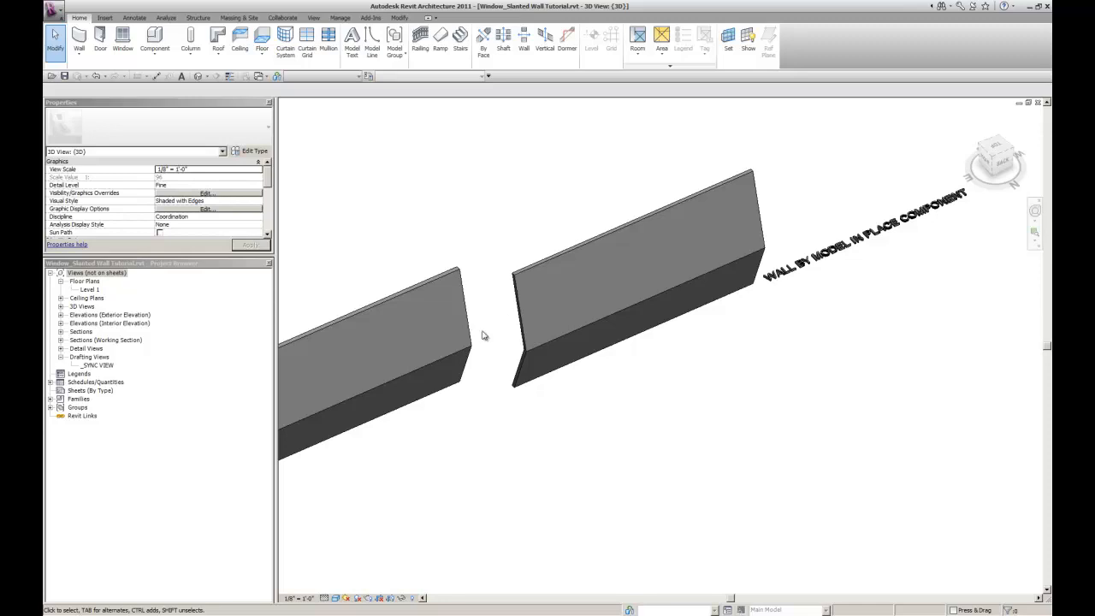
- Examine the slanted wall made by face from a mass and the one made as an in-place component
{"action": "scroll", "coordinate": [482, 340], "scroll_direction": "down", "scroll_amount": 3}
{"action": "middle_click_drag", "start_coordinate": [428, 406], "coordinate": [548, 417]}
{"action": "scroll", "coordinate": [552, 409], "scroll_direction": "up", "scroll_amount": 3}
{"action": "middle_click_drag", "start_coordinate": [650, 413], "coordinate": [645, 441]}
{"action": "scroll", "coordinate": [610, 449], "scroll_direction": "down", "scroll_amount": 2}
{"action": "scroll", "coordinate": [634, 459], "scroll_direction": "up", "scroll_amount": 1}
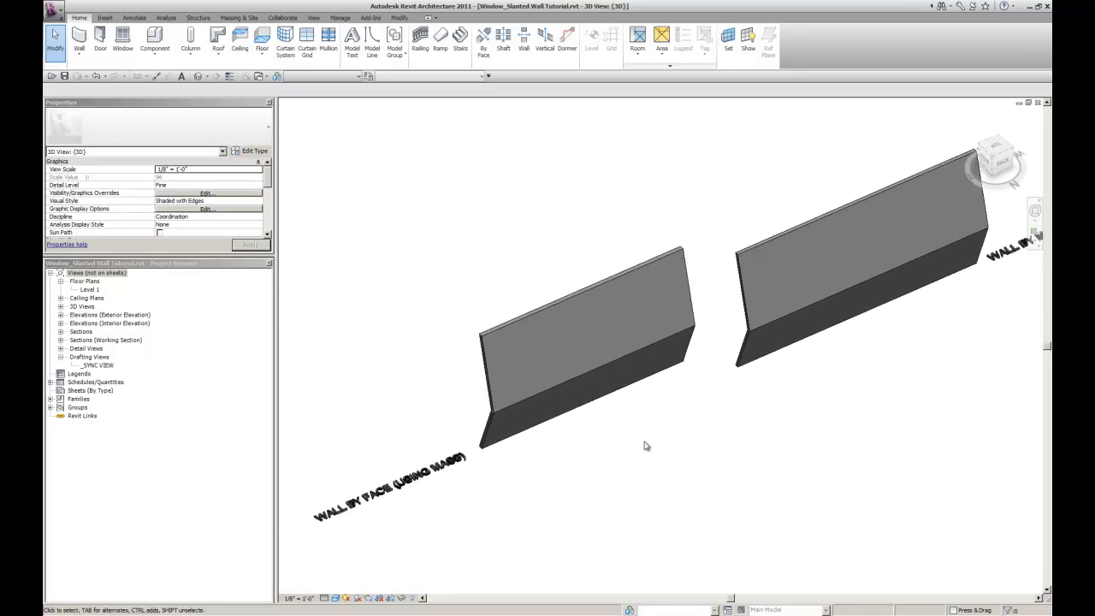
{"action": "scroll", "coordinate": [547, 359], "scroll_direction": "up", "scroll_amount": 1}
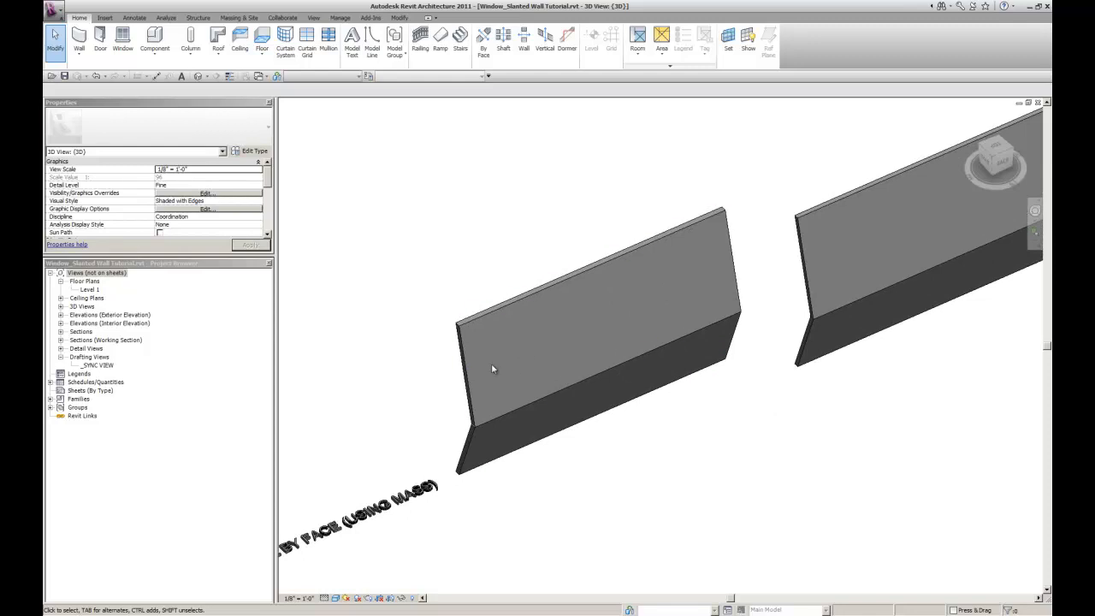
{"action": "middle_click_drag", "start_coordinate": [758, 432], "coordinate": [665, 463]}
{"action": "scroll", "coordinate": [663, 460], "scroll_direction": "down", "scroll_amount": 1}
{"action": "middle_click_drag", "start_coordinate": [757, 470], "coordinate": [701, 473]}
{"action": "scroll", "coordinate": [701, 473], "scroll_direction": "down", "scroll_amount": 1}
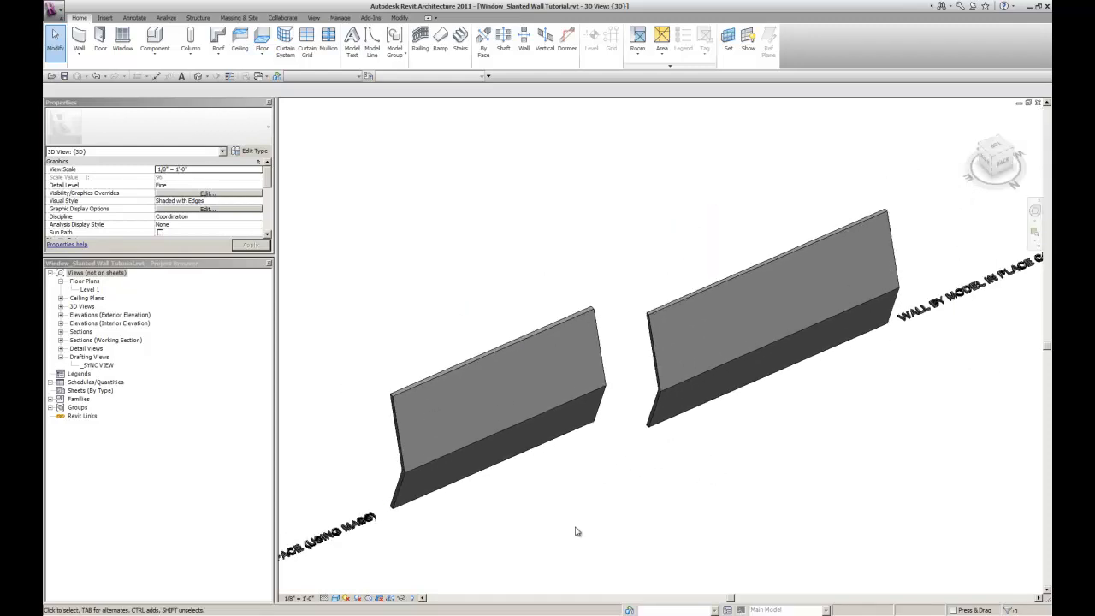
{"action": "middle_click_drag", "start_coordinate": [594, 523], "coordinate": [608, 510]}
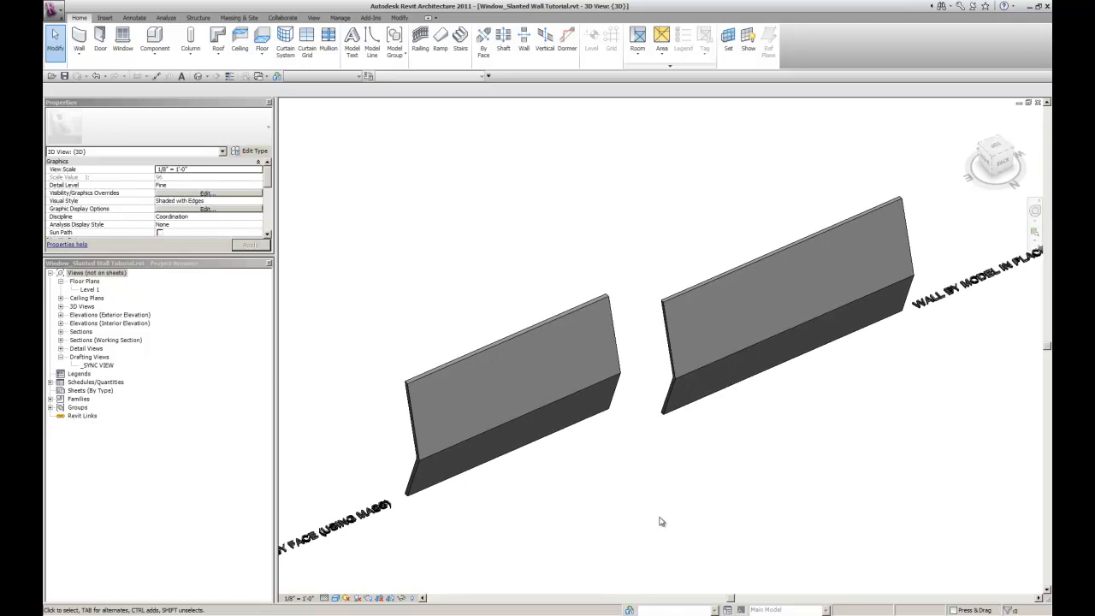
{"action": "mouse_move", "coordinate": [619, 499]}
{"action": "middle_mouse_down"}
{"action": "mouse_move", "coordinate": [636, 494]}
{"action": "mouse_move", "coordinate": [631, 484]}
{"action": "middle_mouse_up"}
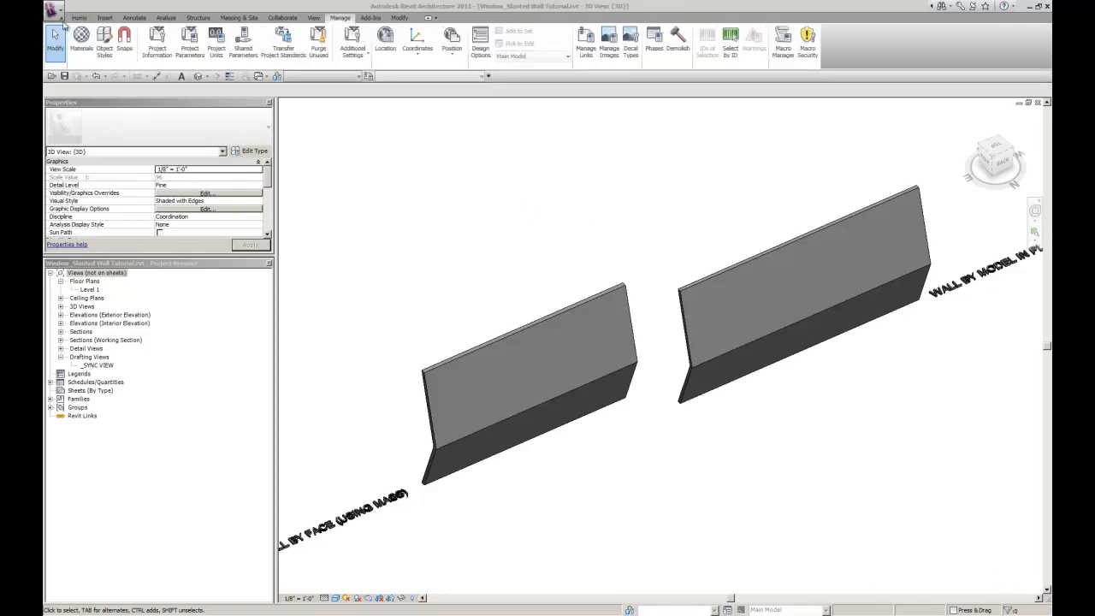
- Start opening a family file and browse from the desktop through DESIGNTECH to the Autodesk Revit folder
{"action": "left_click", "coordinate": [54, 10]}
{"action": "mouse_move", "coordinate": [74, 74]}
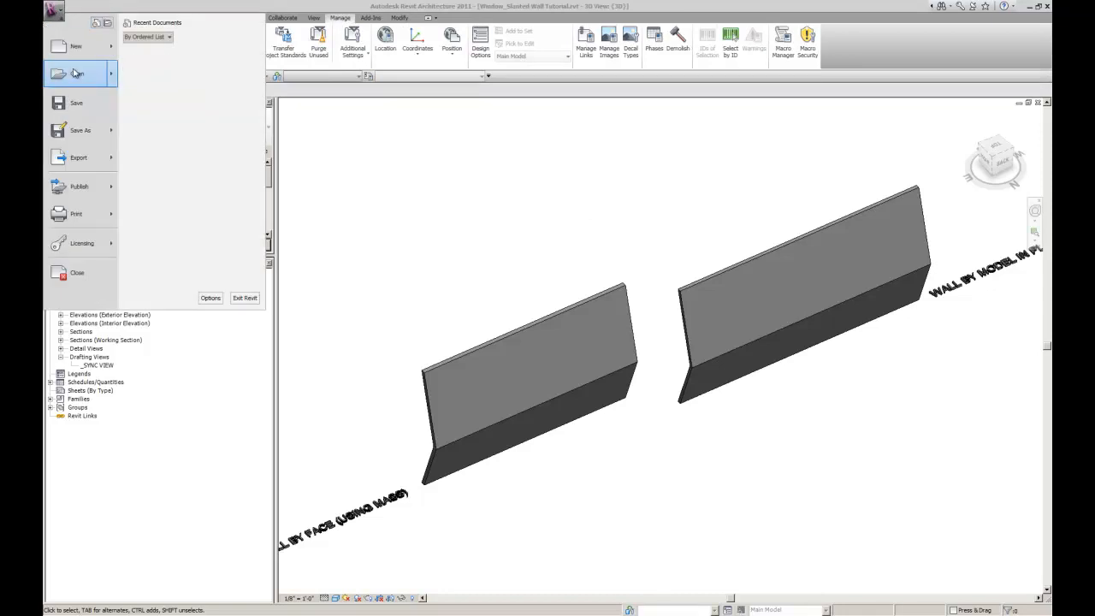
{"action": "left_click", "coordinate": [165, 91]}
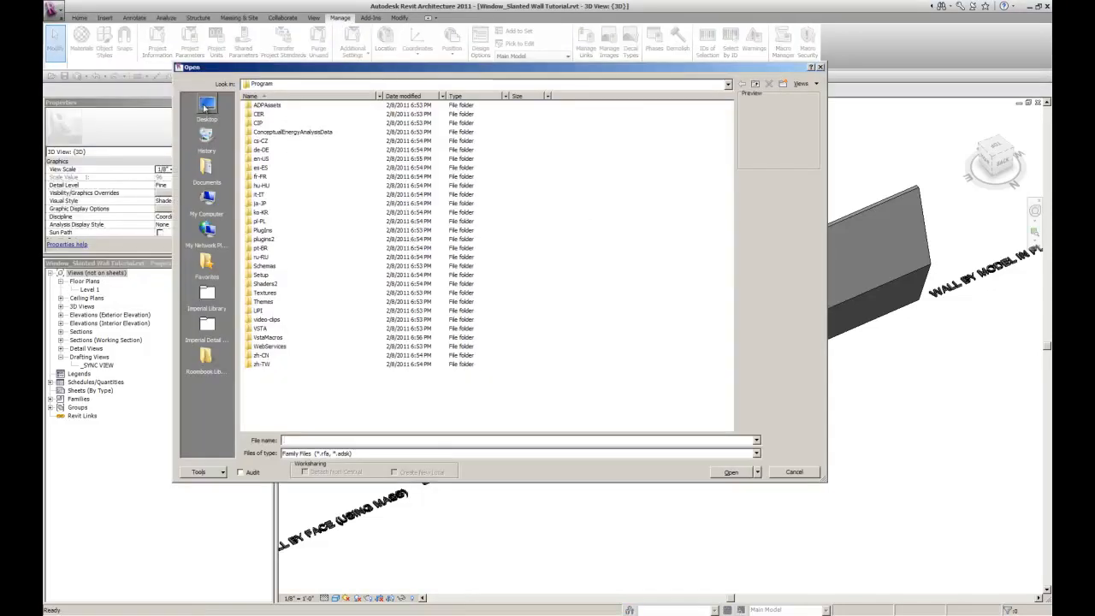
{"action": "left_click", "coordinate": [207, 106]}
{"action": "left_click", "coordinate": [283, 167]}
{"action": "double_click", "coordinate": [283, 168]}
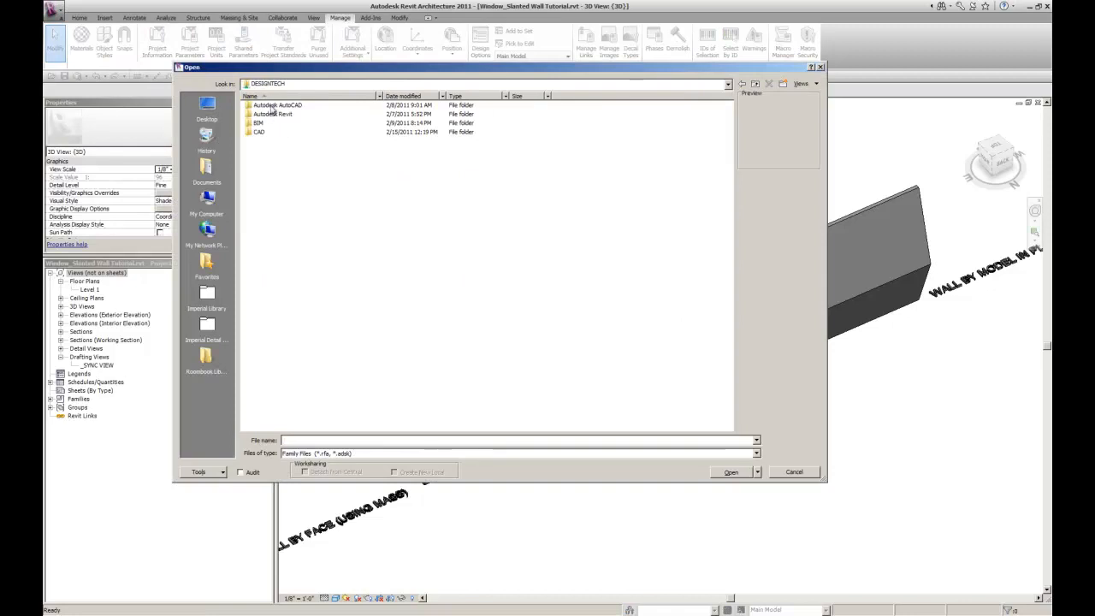
{"action": "left_click", "coordinate": [281, 117]}
{"action": "double_click", "coordinate": [281, 117]}
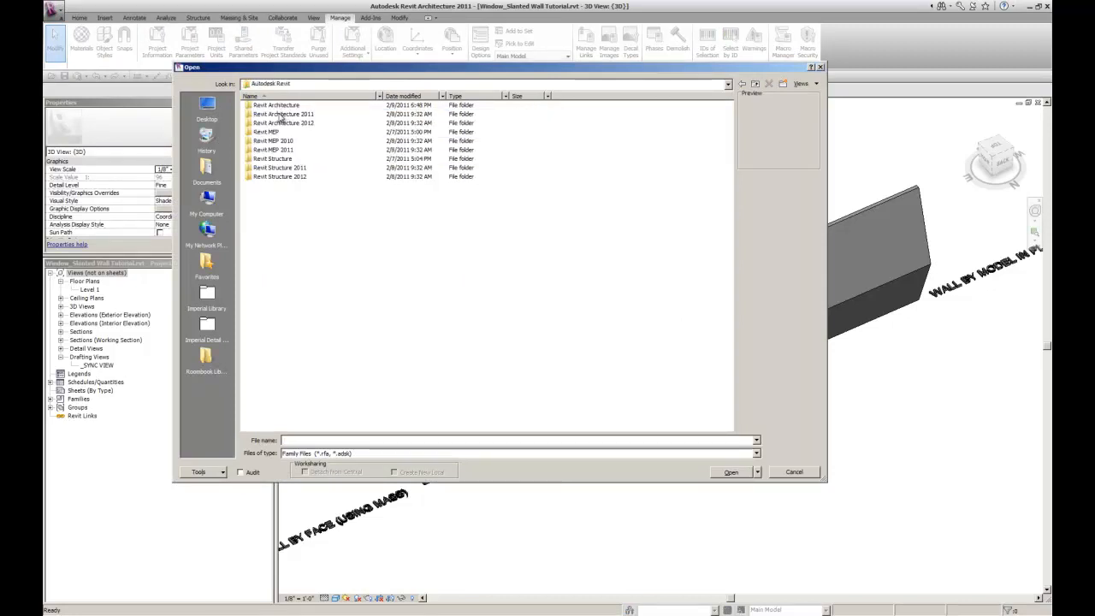
- Open the Fixed.rfa window family from the Windows folder of the Autodesk family library for Revit Architecture
{"action": "double_click", "coordinate": [282, 114]}
{"action": "double_click", "coordinate": [280, 108]}
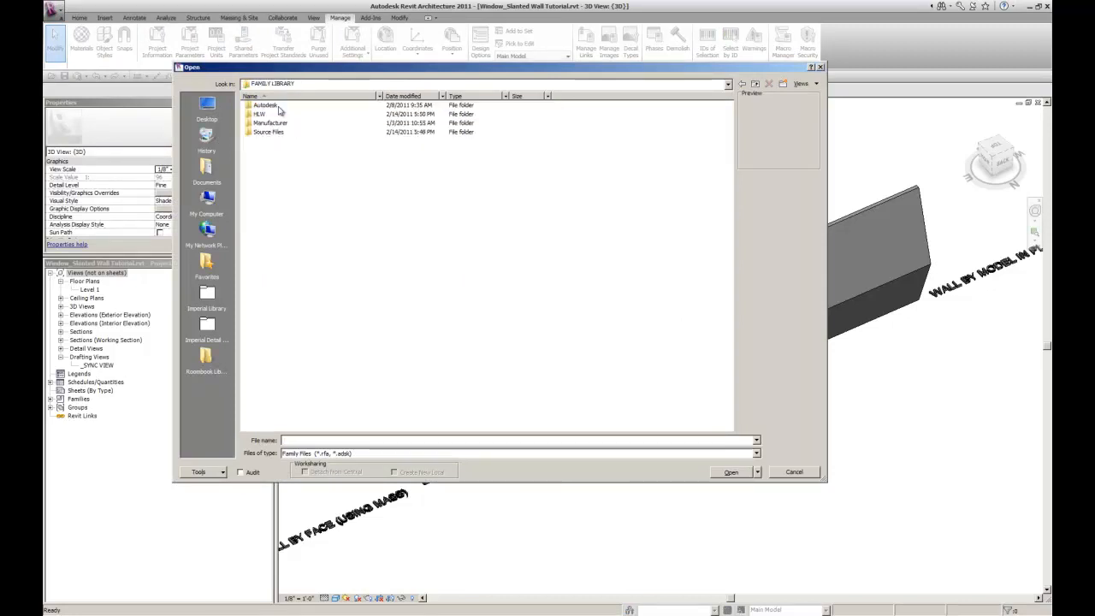
{"action": "double_click", "coordinate": [269, 107]}
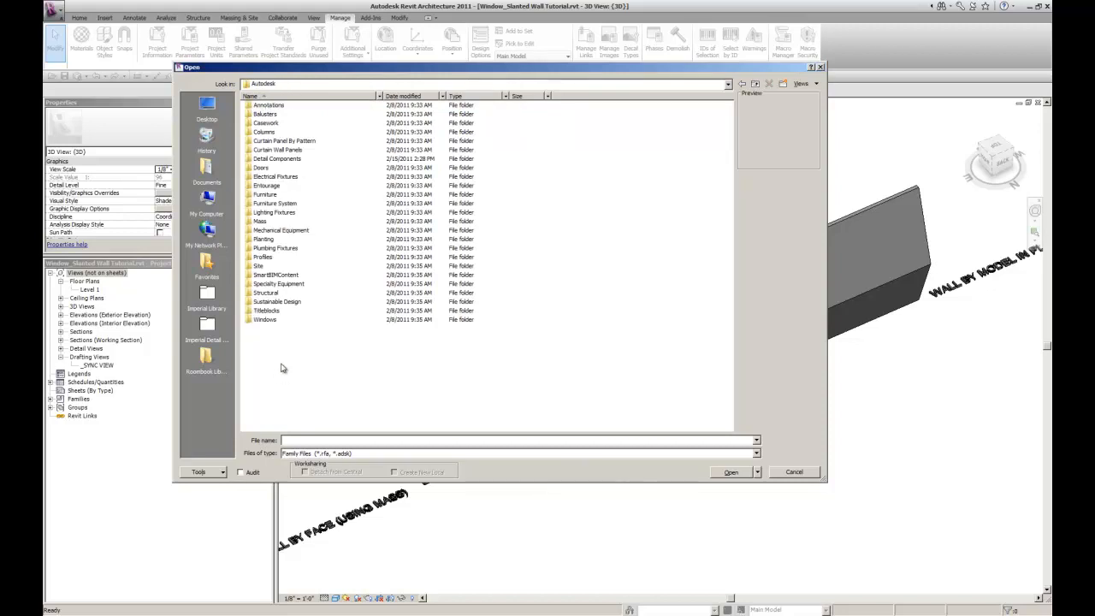
{"action": "double_click", "coordinate": [270, 322]}
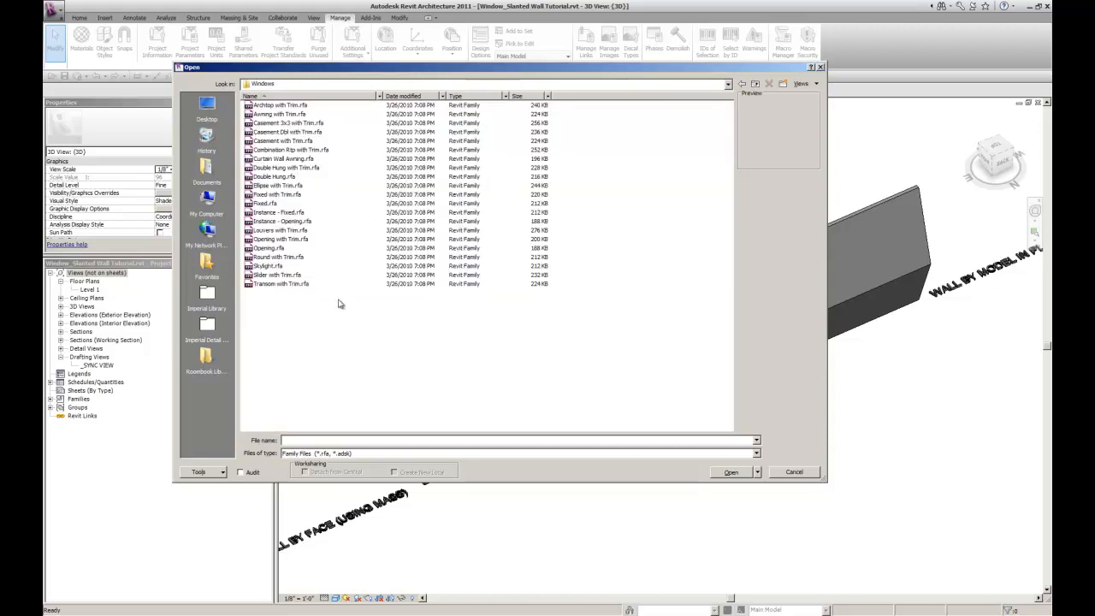
{"action": "left_click", "coordinate": [262, 204]}
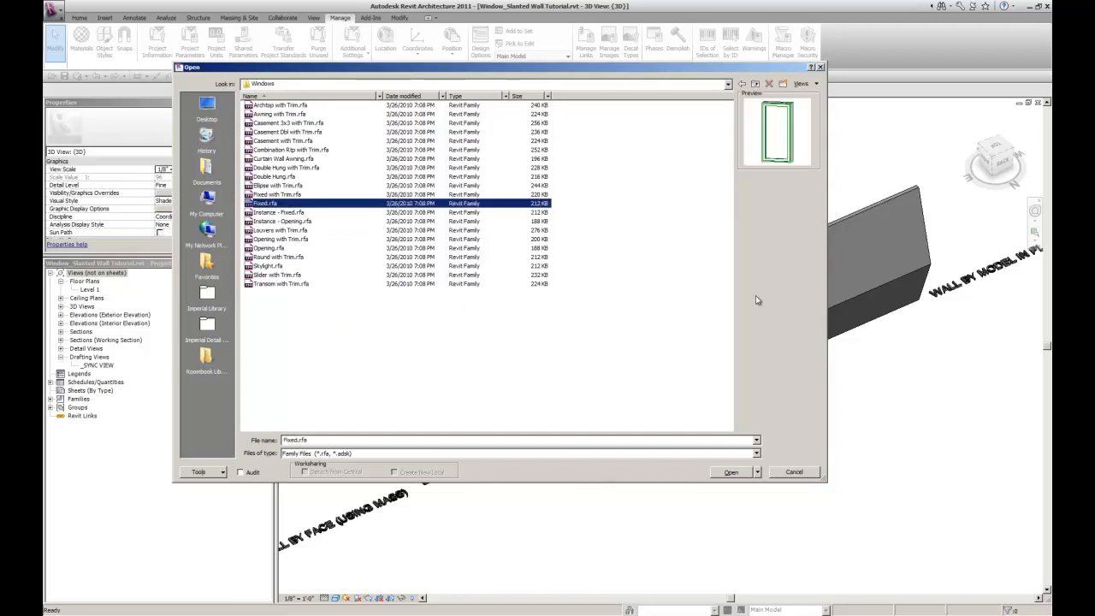
{"action": "left_click", "coordinate": [731, 473]}
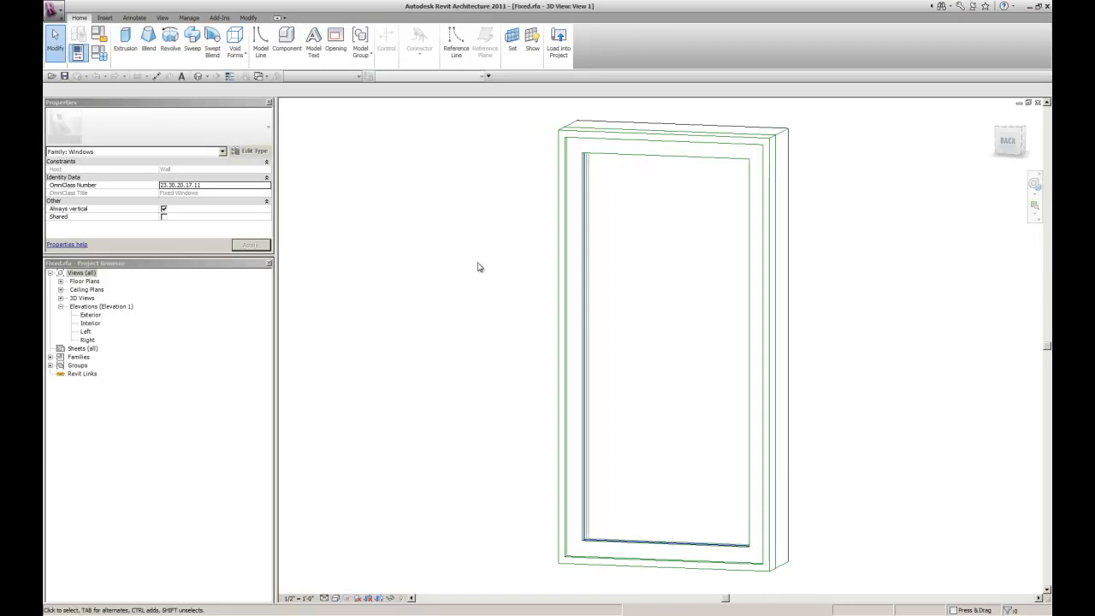
- Load the Fixed window family into the slanted wall project
{"action": "scroll", "coordinate": [479, 274], "scroll_direction": "down", "scroll_amount": 3}
{"action": "middle_click_drag", "start_coordinate": [439, 259], "coordinate": [492, 333], "text": "shift"}
{"action": "left_click", "coordinate": [557, 42]}
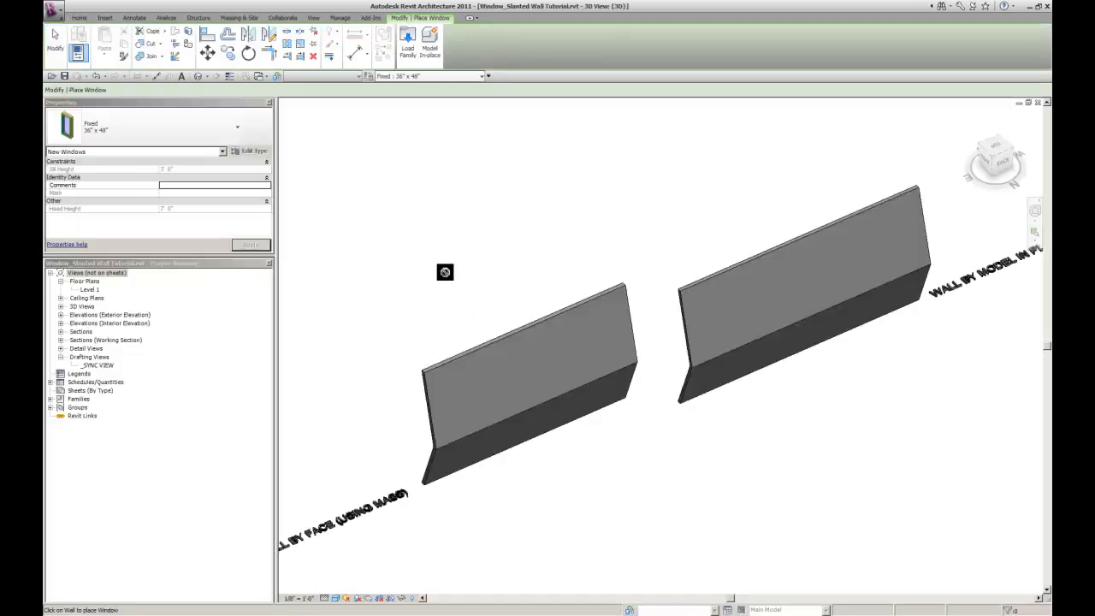
- Place one Fixed 36" x 48" window on the upper sloped face of each of the two slanted walls
{"action": "scroll", "coordinate": [497, 384], "scroll_direction": "up", "scroll_amount": 4}
{"action": "middle_click_drag", "start_coordinate": [492, 393], "coordinate": [530, 339]}
{"action": "left_click", "coordinate": [519, 331]}
{"action": "scroll", "coordinate": [446, 362], "scroll_direction": "down", "scroll_amount": 1}
{"action": "scroll", "coordinate": [433, 350], "scroll_direction": "down", "scroll_amount": 3}
{"action": "left_click", "coordinate": [742, 272]}
{"action": "scroll", "coordinate": [739, 278], "scroll_direction": "up", "scroll_amount": 6}
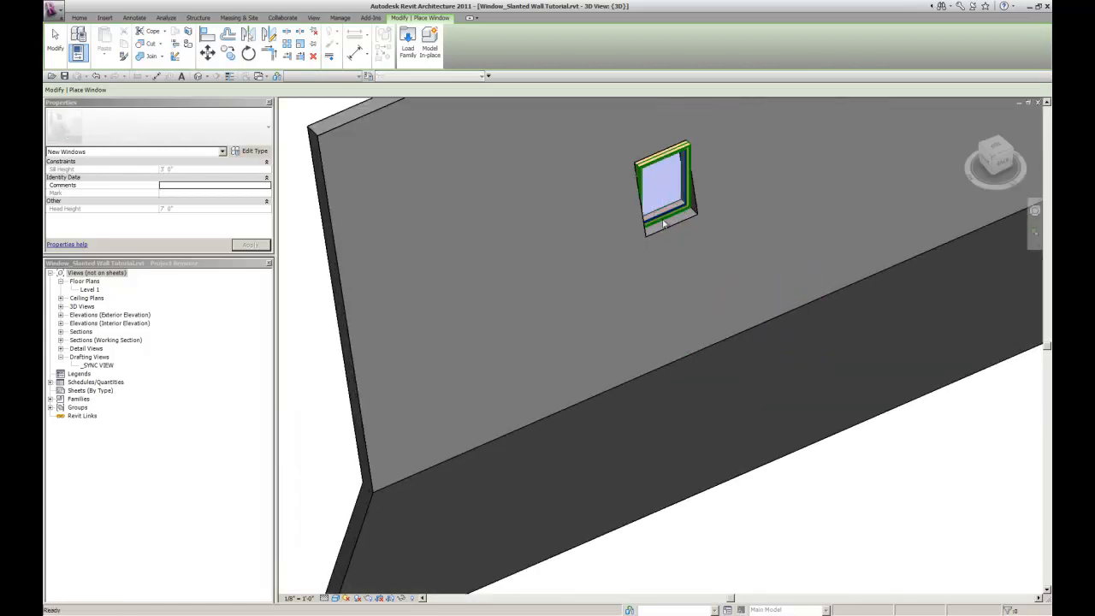
{"action": "key", "text": "Escape"}
{"action": "key", "text": "Escape"}
- Inspect how the placed windows sit in their openings relative to the slope of the walls
{"action": "scroll", "coordinate": [713, 262], "scroll_direction": "up", "scroll_amount": 8}
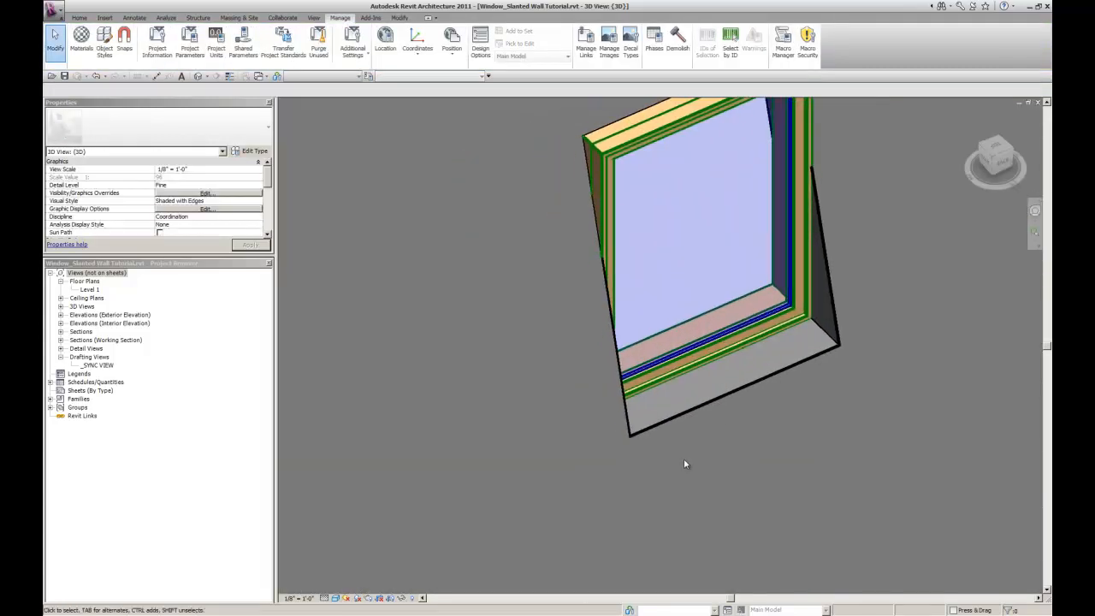
{"action": "scroll", "coordinate": [810, 369], "scroll_direction": "down", "scroll_amount": 7}
{"action": "middle_click_drag", "start_coordinate": [494, 493], "coordinate": [839, 280]}
{"action": "mouse_move", "coordinate": [642, 362]}
{"action": "middle_mouse_down"}
{"action": "mouse_move", "coordinate": [794, 271]}
{"action": "mouse_move", "coordinate": [956, 232]}
{"action": "middle_mouse_up"}
{"action": "scroll", "coordinate": [831, 268], "scroll_direction": "down", "scroll_amount": 2}
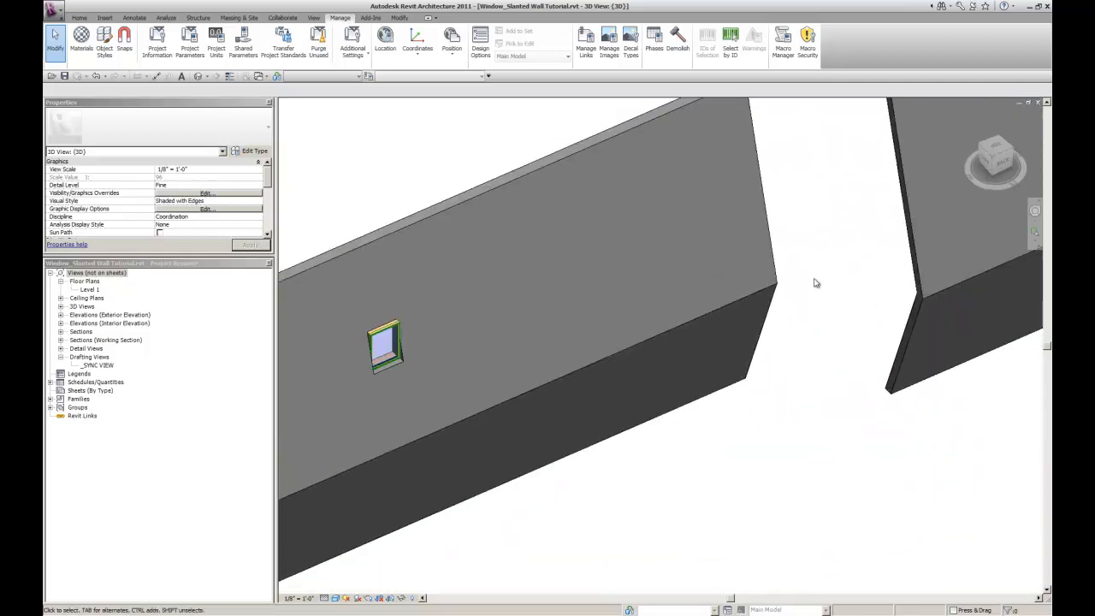
{"action": "middle_click_drag", "start_coordinate": [550, 313], "coordinate": [685, 270]}
{"action": "scroll", "coordinate": [681, 272], "scroll_direction": "up", "scroll_amount": 1}
{"action": "middle_click_drag", "start_coordinate": [511, 394], "coordinate": [638, 378]}
{"action": "scroll", "coordinate": [613, 356], "scroll_direction": "up", "scroll_amount": 3}
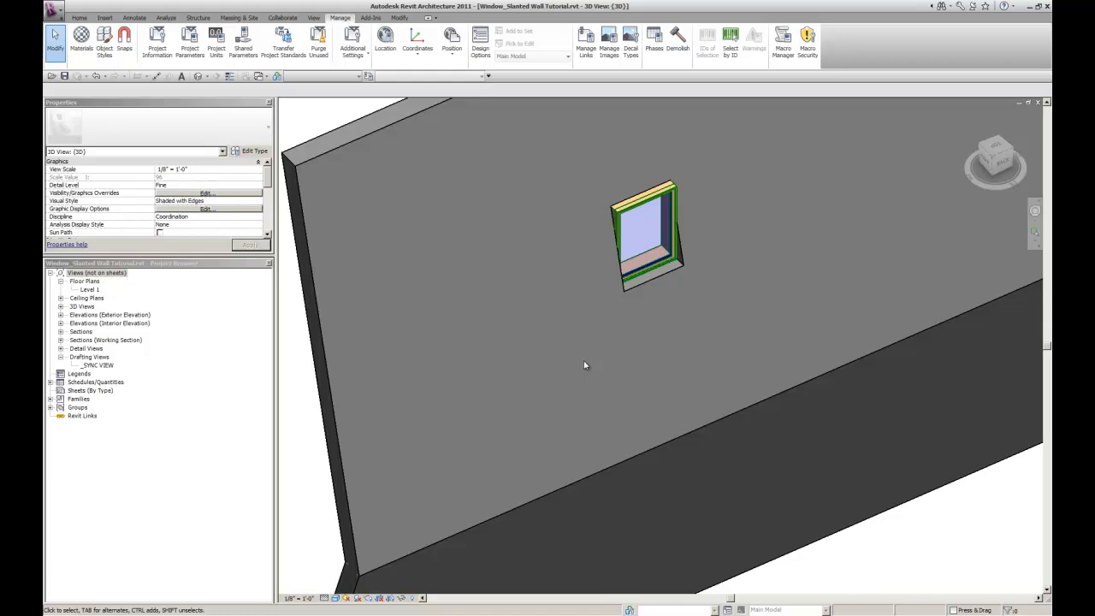
{"action": "scroll", "coordinate": [488, 303], "scroll_direction": "down", "scroll_amount": 5}
{"action": "scroll", "coordinate": [545, 303], "scroll_direction": "down", "scroll_amount": 2}
{"action": "middle_click_drag", "start_coordinate": [633, 339], "coordinate": [652, 397]}
- Create a new family from the Generic Model face based.rft template
{"action": "left_click", "coordinate": [53, 10]}
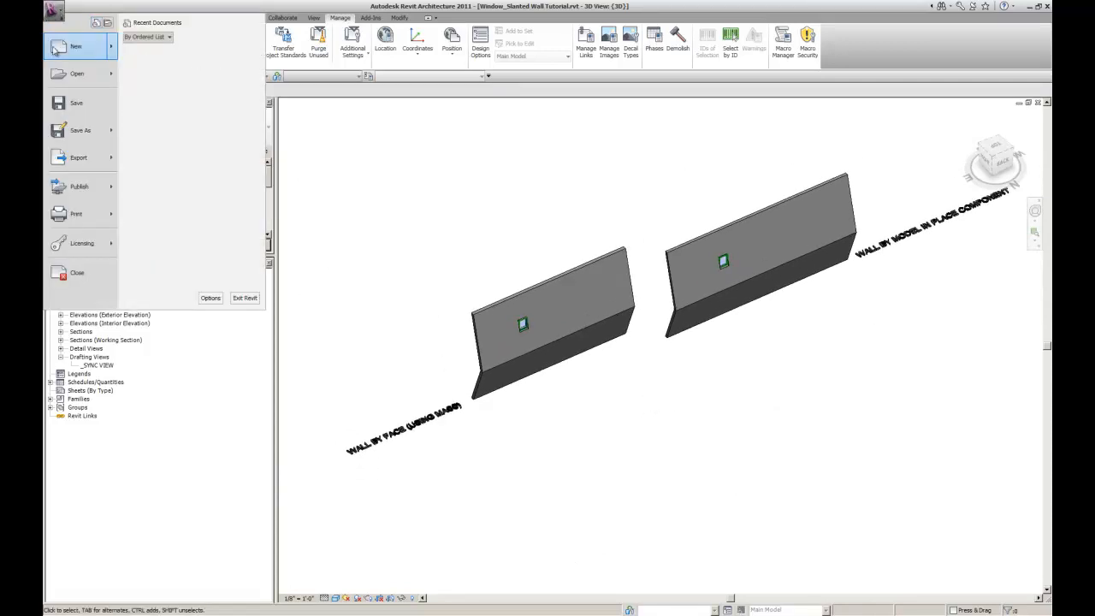
{"action": "left_click", "coordinate": [171, 87]}
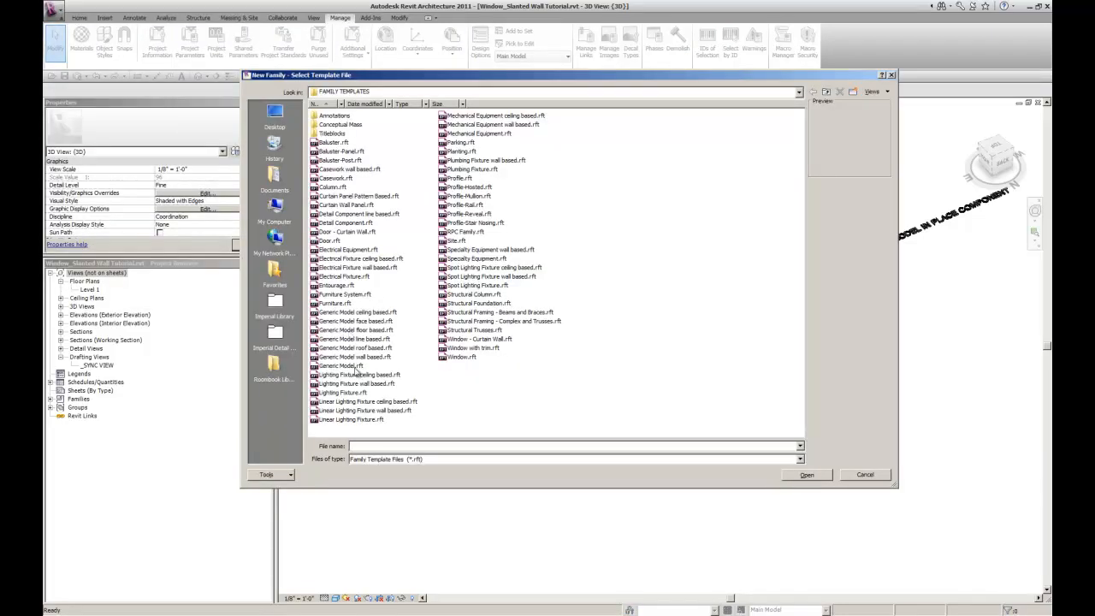
{"action": "left_click", "coordinate": [345, 322]}
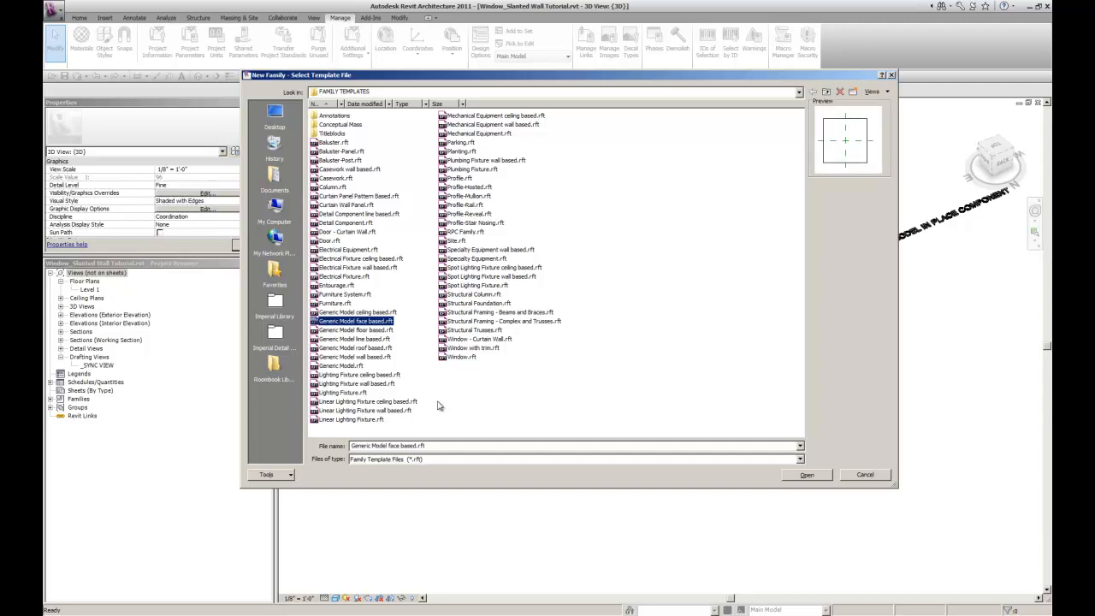
{"action": "left_click", "coordinate": [816, 477]}
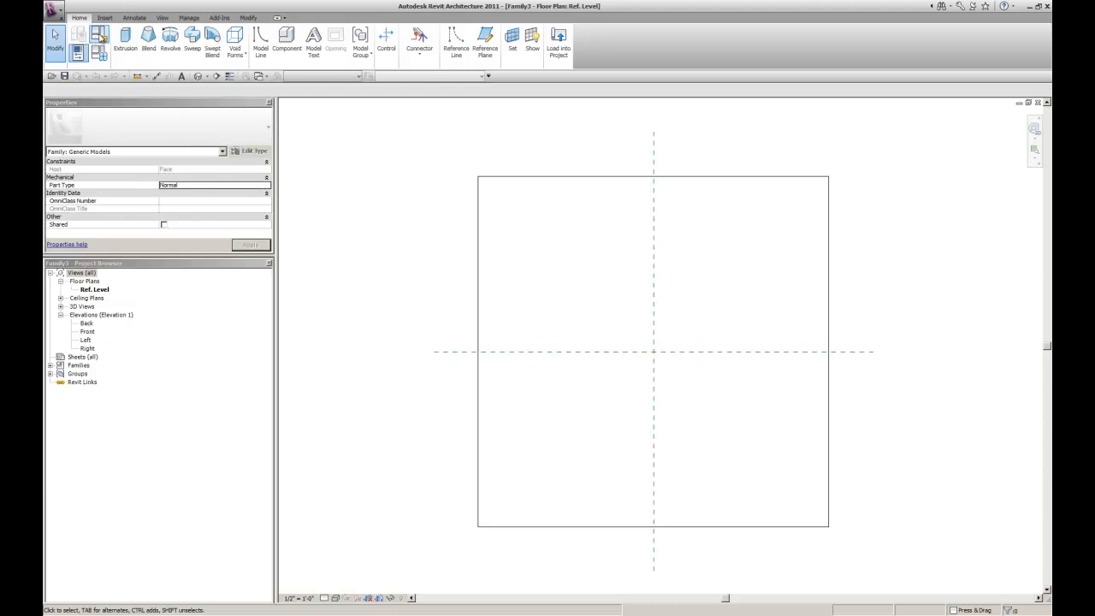
- Set the new family's category to Windows
{"action": "left_click", "coordinate": [101, 37]}
{"action": "key", "text": "w"}
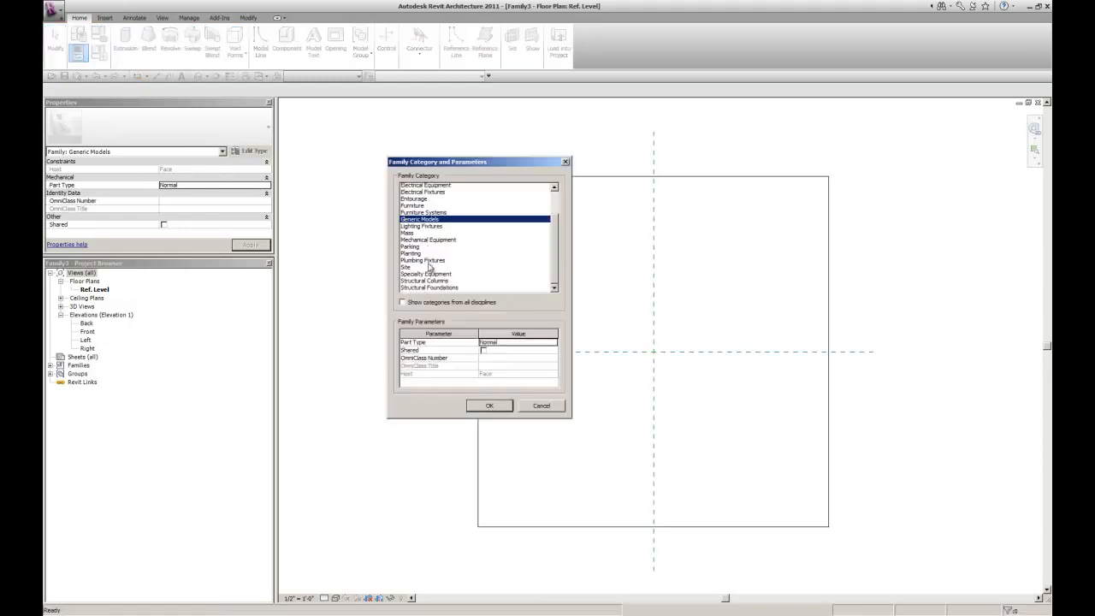
{"action": "mouse_move", "coordinate": [556, 270]}
{"action": "left_mouse_down"}
{"action": "mouse_move", "coordinate": [558, 242]}
{"action": "mouse_move", "coordinate": [557, 277]}
{"action": "left_mouse_up"}
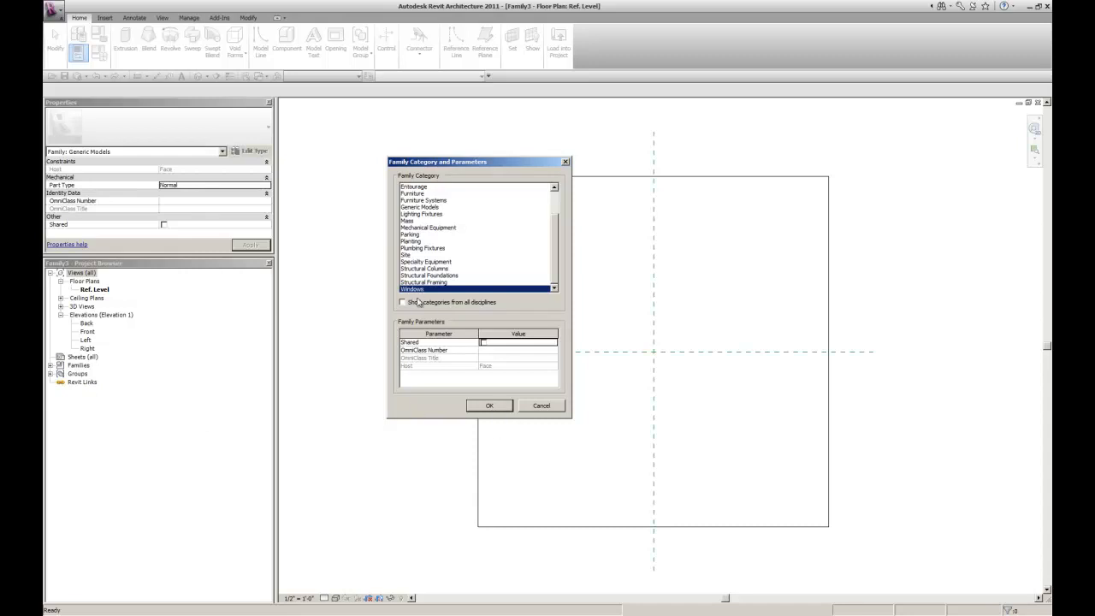
{"action": "left_click", "coordinate": [488, 407]}
- Save the family as HLW_Slanted Window in the Window in Slanted Wall Tutorial folder
{"action": "scroll", "coordinate": [371, 328], "scroll_direction": "down", "scroll_amount": 2}
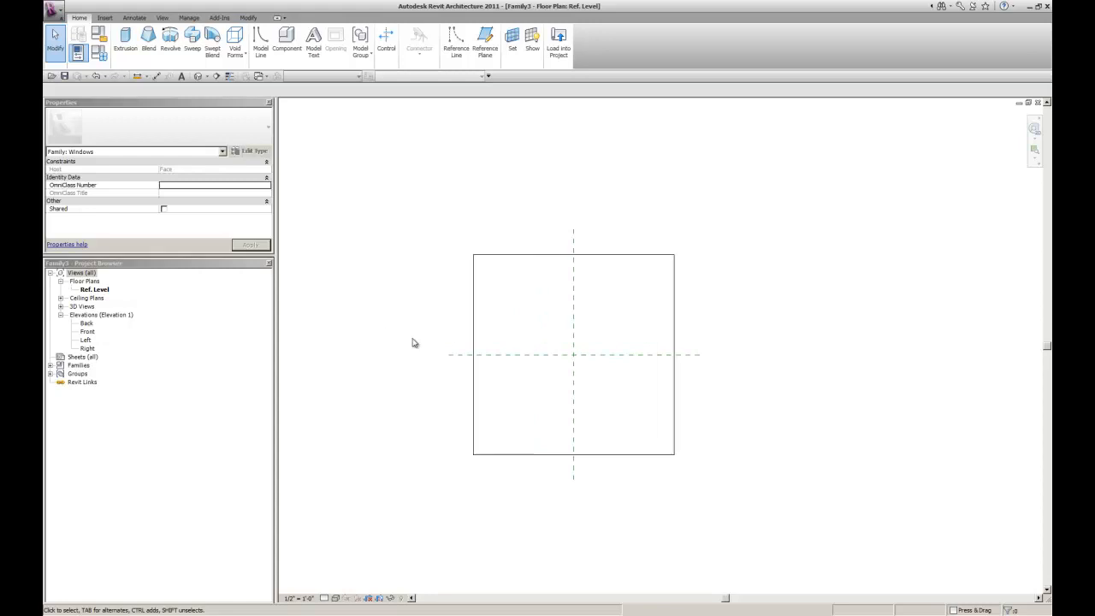
{"action": "left_click", "coordinate": [53, 10]}
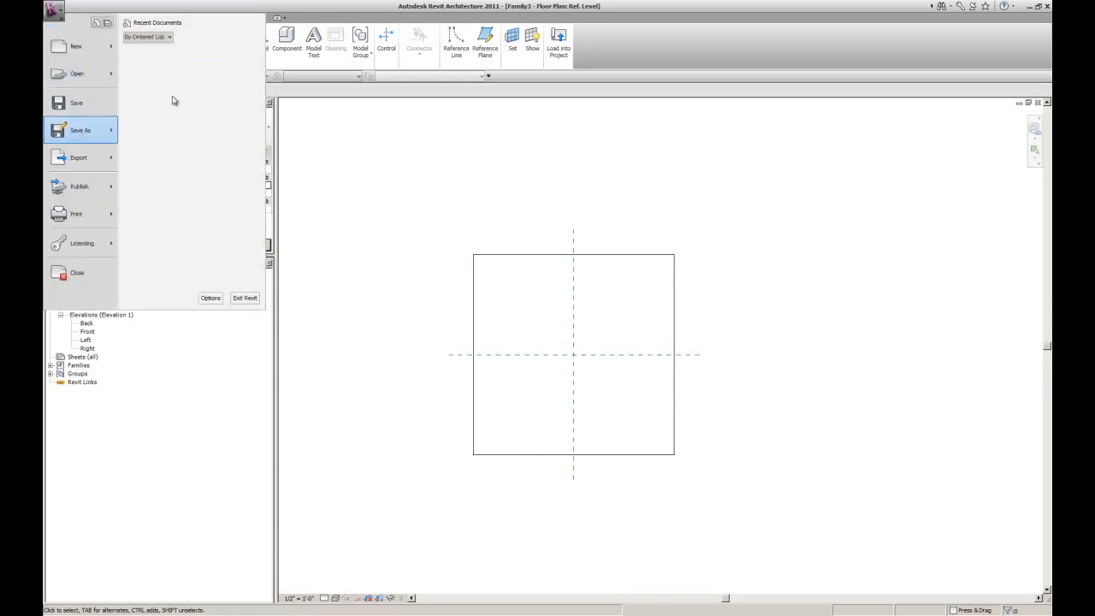
{"action": "left_click", "coordinate": [171, 88]}
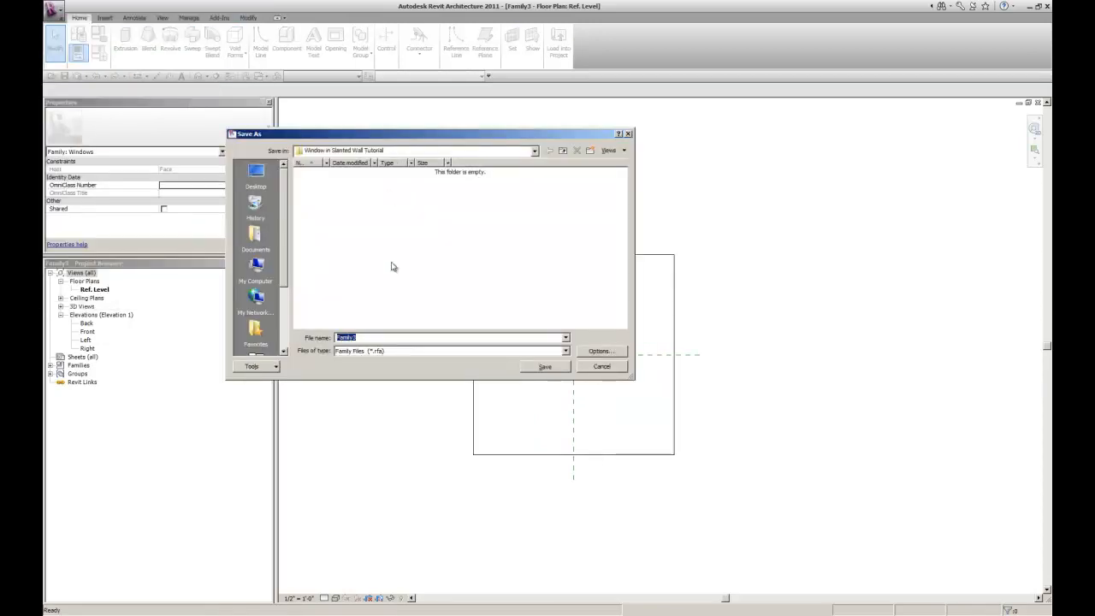
{"action": "type", "text": "HLW_Slanted Window"}
{"action": "key", "text": "Return"}
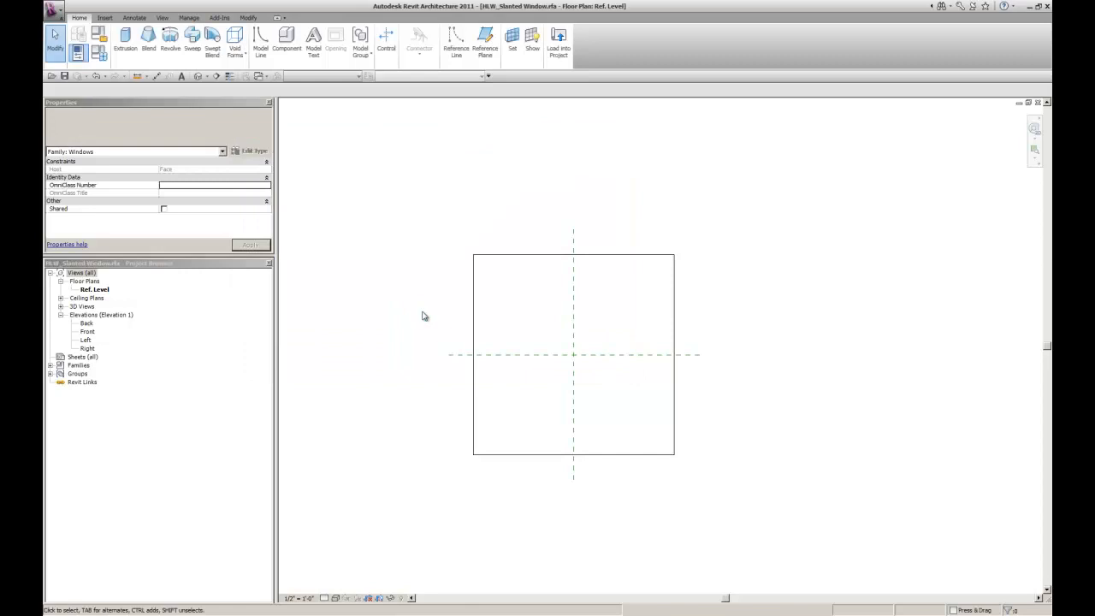
{"action": "scroll", "coordinate": [570, 381], "scroll_direction": "up", "scroll_amount": 3}
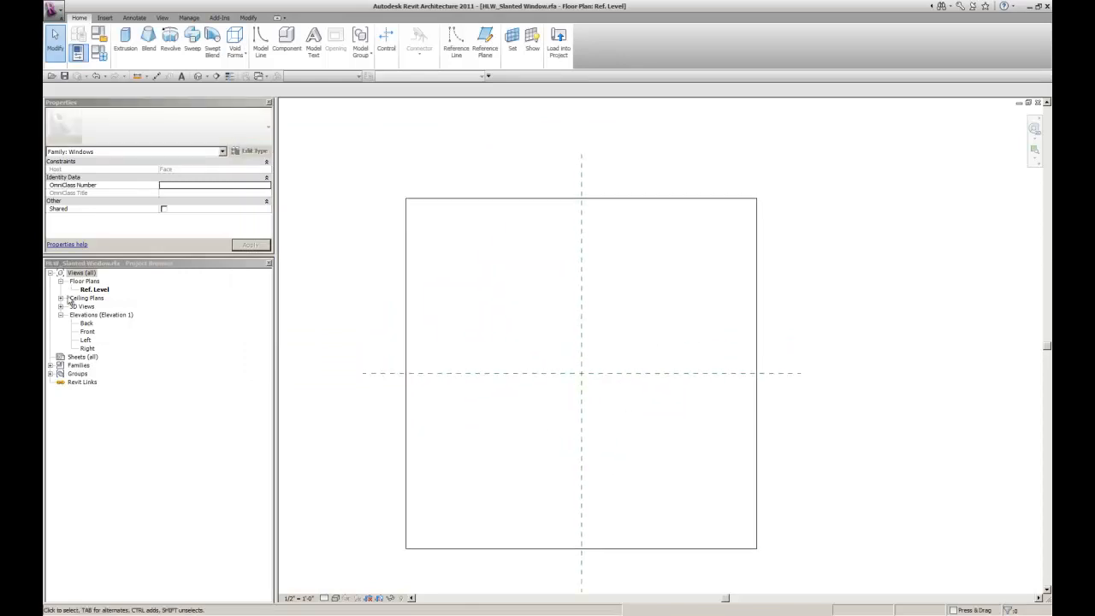
- Examine the face-based host in plan and in the default 3D view to understand its orientation and thickness
{"action": "scroll", "coordinate": [384, 291], "scroll_direction": "down", "scroll_amount": 2}
{"action": "scroll", "coordinate": [406, 316], "scroll_direction": "up", "scroll_amount": 2}
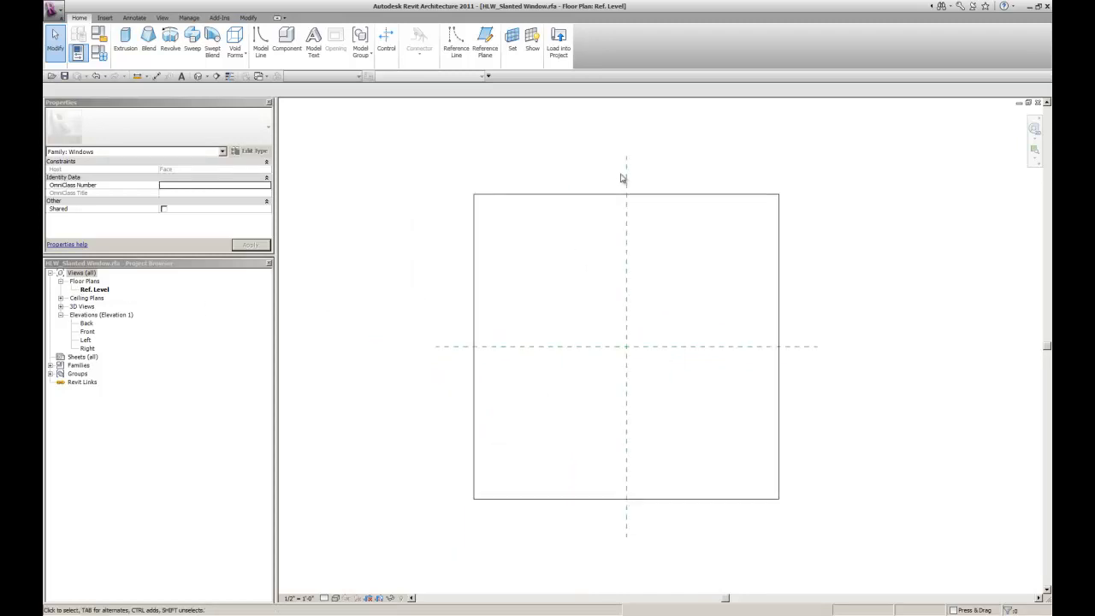
{"action": "scroll", "coordinate": [667, 393], "scroll_direction": "down", "scroll_amount": 2}
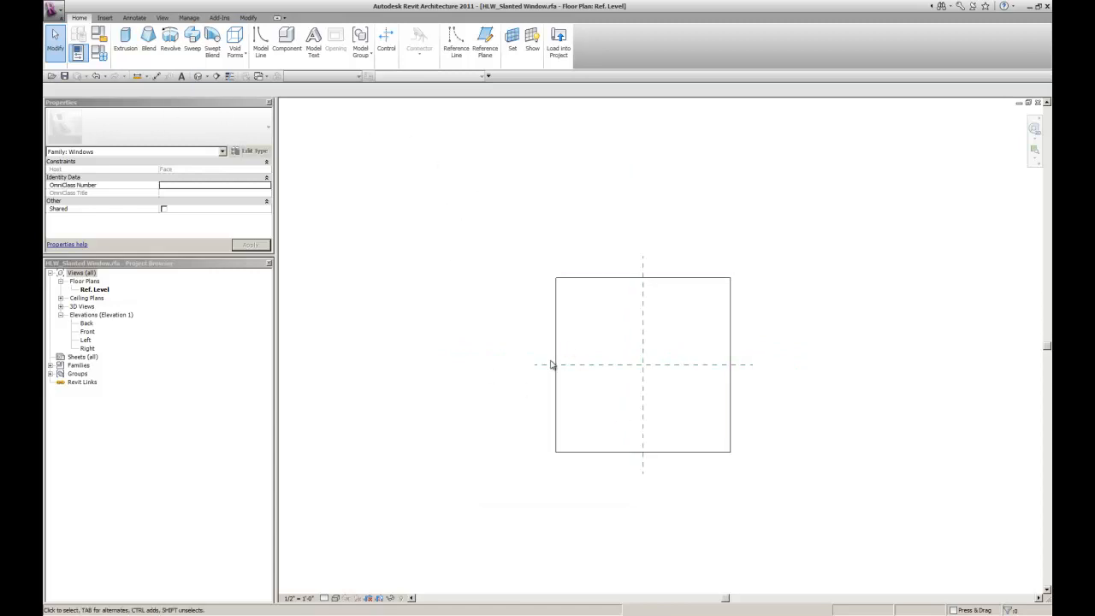
{"action": "left_click", "coordinate": [198, 76]}
{"action": "scroll", "coordinate": [464, 413], "scroll_direction": "up", "scroll_amount": 3}
{"action": "scroll", "coordinate": [488, 429], "scroll_direction": "up", "scroll_amount": 1}
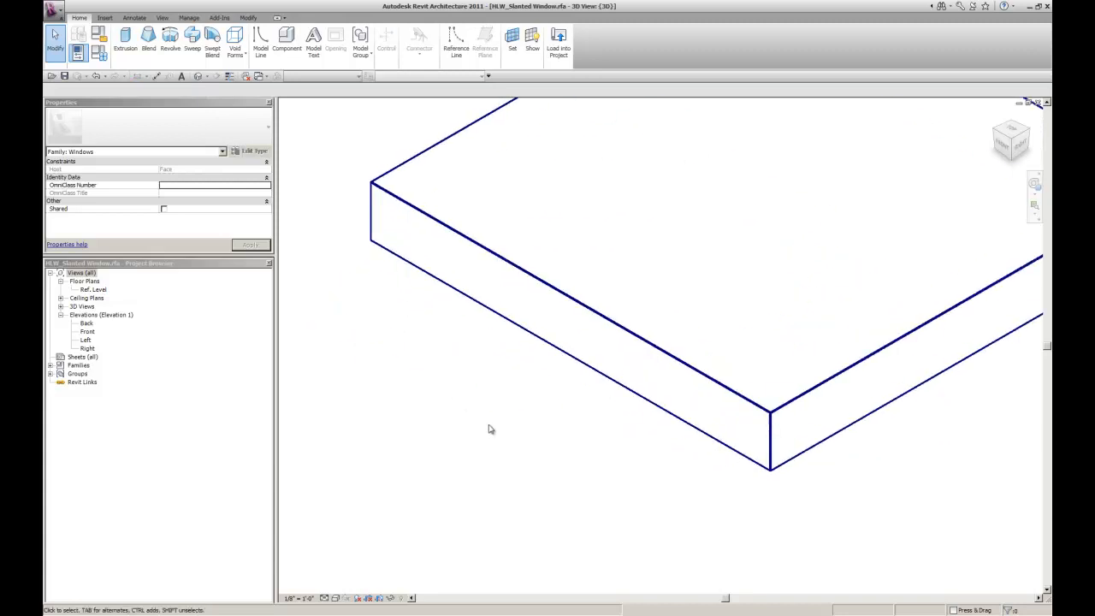
{"action": "scroll", "coordinate": [475, 422], "scroll_direction": "down", "scroll_amount": 3}
{"action": "scroll", "coordinate": [469, 435], "scroll_direction": "up", "scroll_amount": 2}
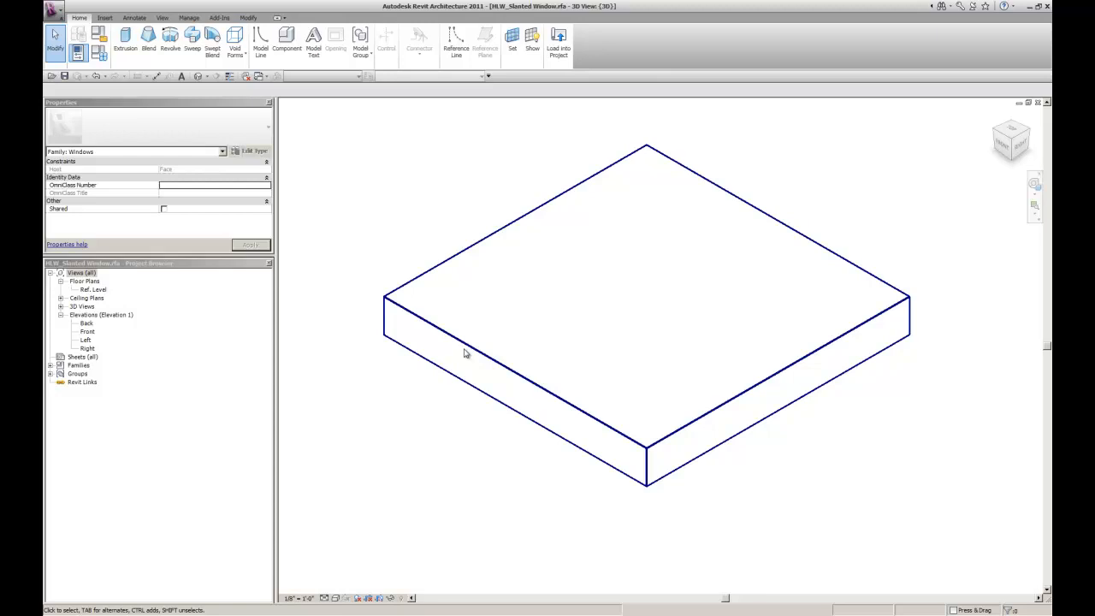
- In the Ref. Level floor plan, draw two horizontal and two vertical reference planes framing the window opening around the center planes
{"action": "double_click", "coordinate": [94, 290]}
{"action": "scroll", "coordinate": [540, 391], "scroll_direction": "up", "scroll_amount": 5}
{"action": "scroll", "coordinate": [552, 399], "scroll_direction": "down", "scroll_amount": 2}
{"action": "scroll", "coordinate": [533, 400], "scroll_direction": "up", "scroll_amount": 1}
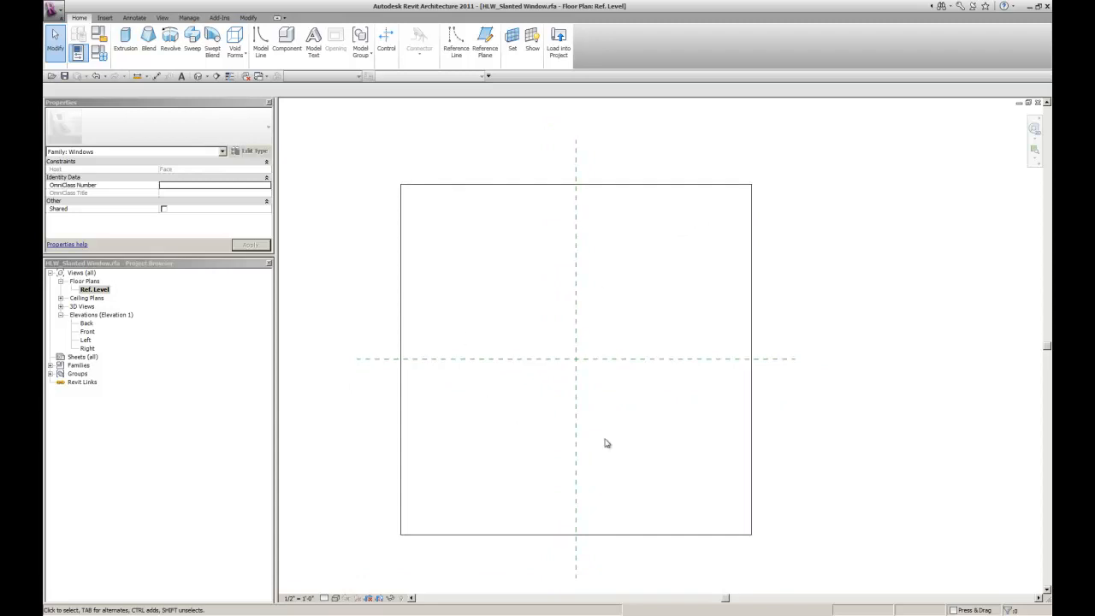
{"action": "scroll", "coordinate": [631, 396], "scroll_direction": "up", "scroll_amount": 1}
{"action": "scroll", "coordinate": [640, 374], "scroll_direction": "down", "scroll_amount": 1}
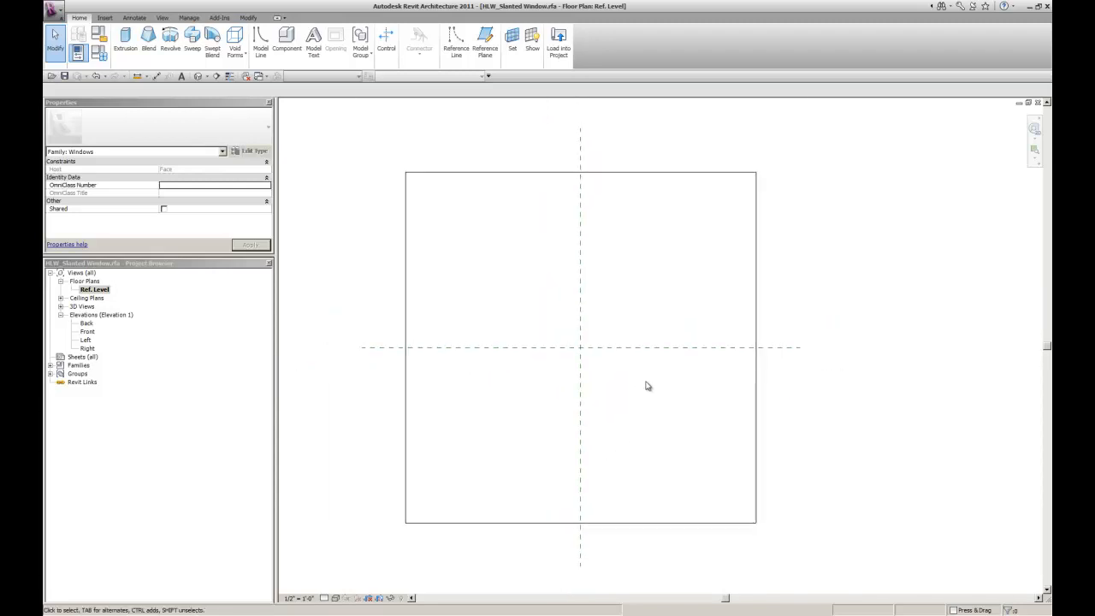
{"action": "scroll", "coordinate": [364, 239], "scroll_direction": "down", "scroll_amount": 1}
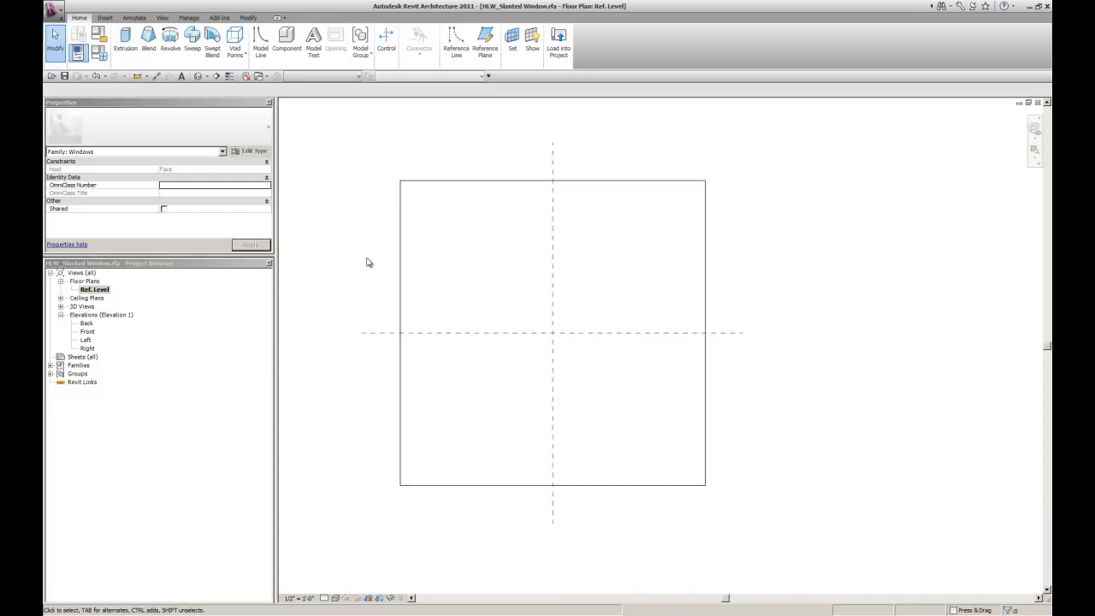
{"action": "left_click", "coordinate": [484, 43]}
{"action": "left_click", "coordinate": [453, 247]}
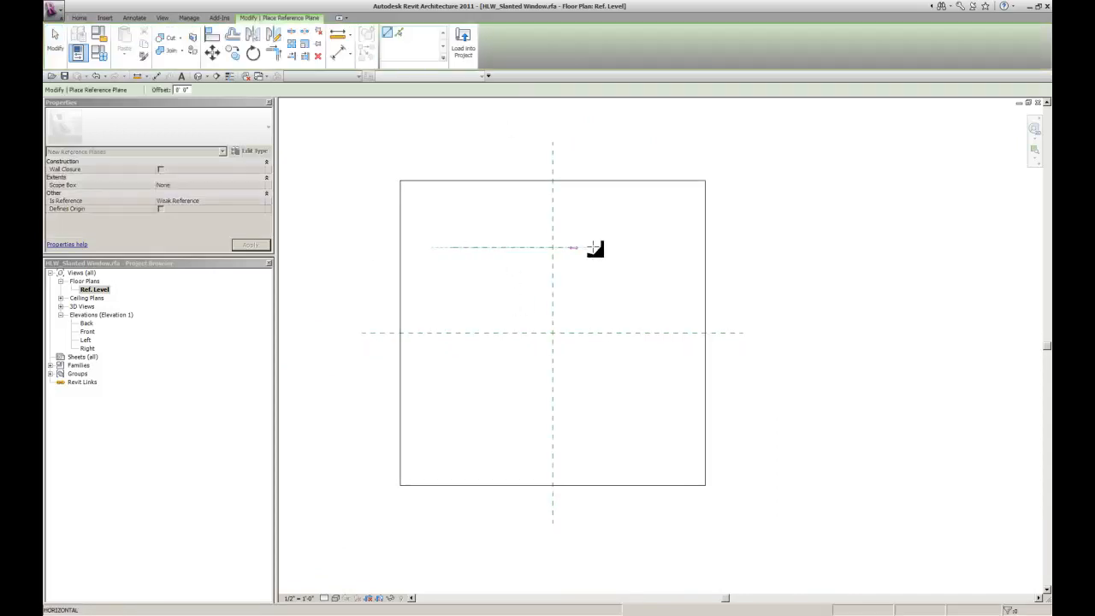
{"action": "left_click", "coordinate": [677, 247]}
{"action": "left_click", "coordinate": [621, 218]}
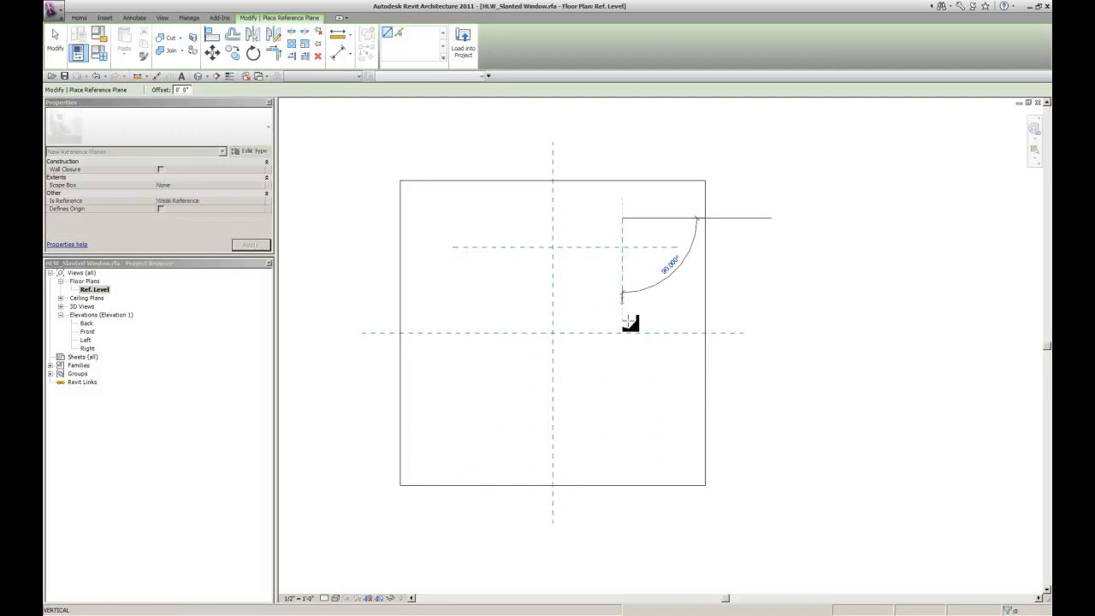
{"action": "left_click", "coordinate": [621, 469]}
{"action": "left_click", "coordinate": [482, 230]}
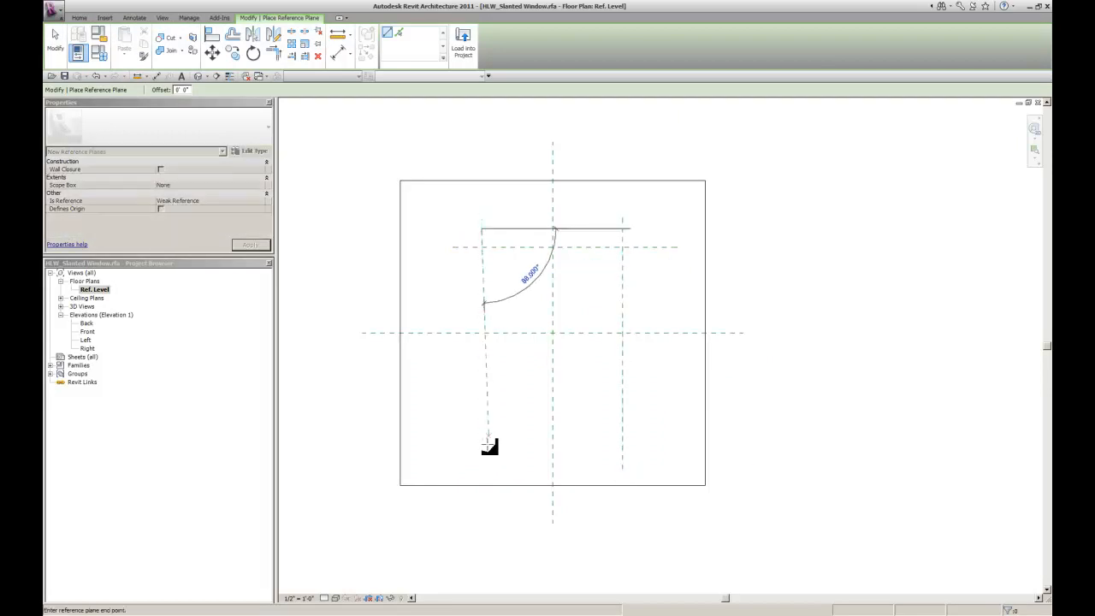
{"action": "left_click", "coordinate": [482, 459]}
{"action": "left_click", "coordinate": [654, 437]}
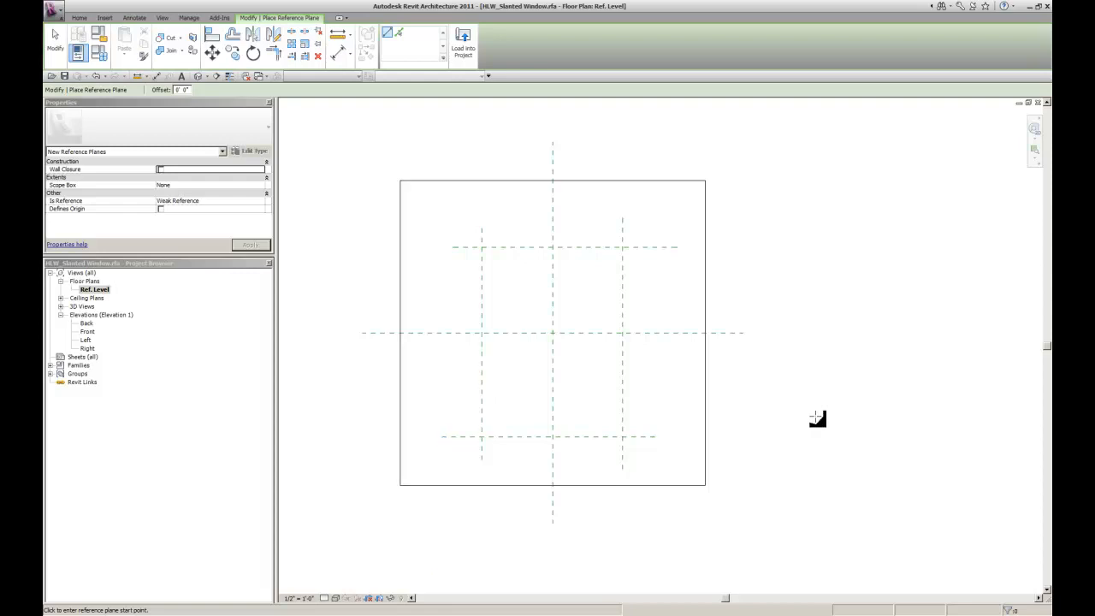
{"action": "key", "text": "Escape"}
{"action": "key", "text": "Escape"}
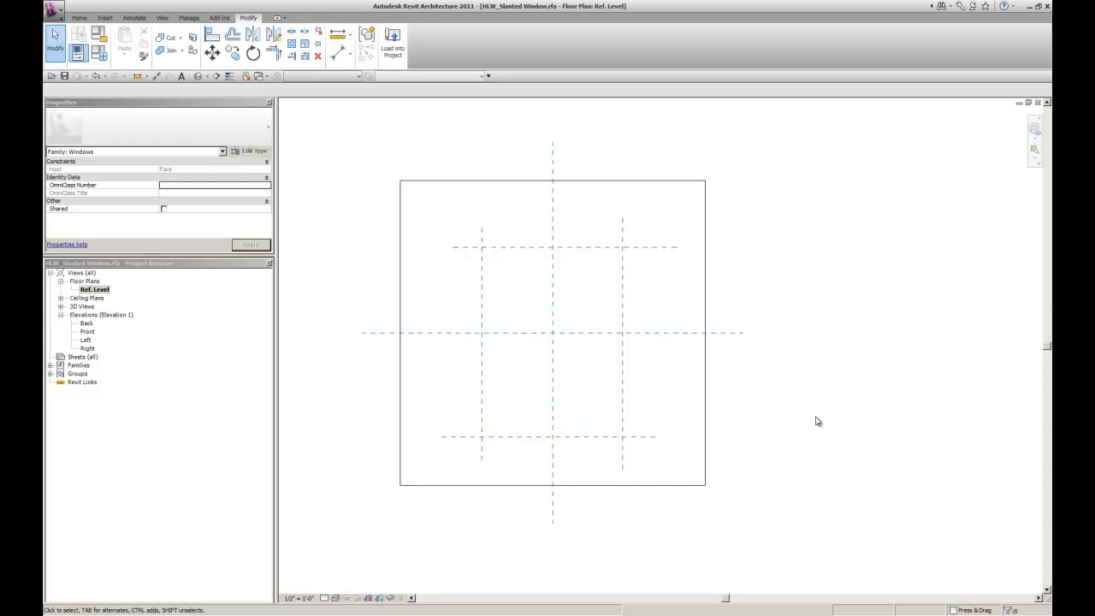
- Dimension across the two new vertical reference planes and the vertical center plane, and make the spacing equal
{"action": "key", "text": "d"}
{"action": "key", "text": "i"}
{"action": "left_click", "coordinate": [481, 454]}
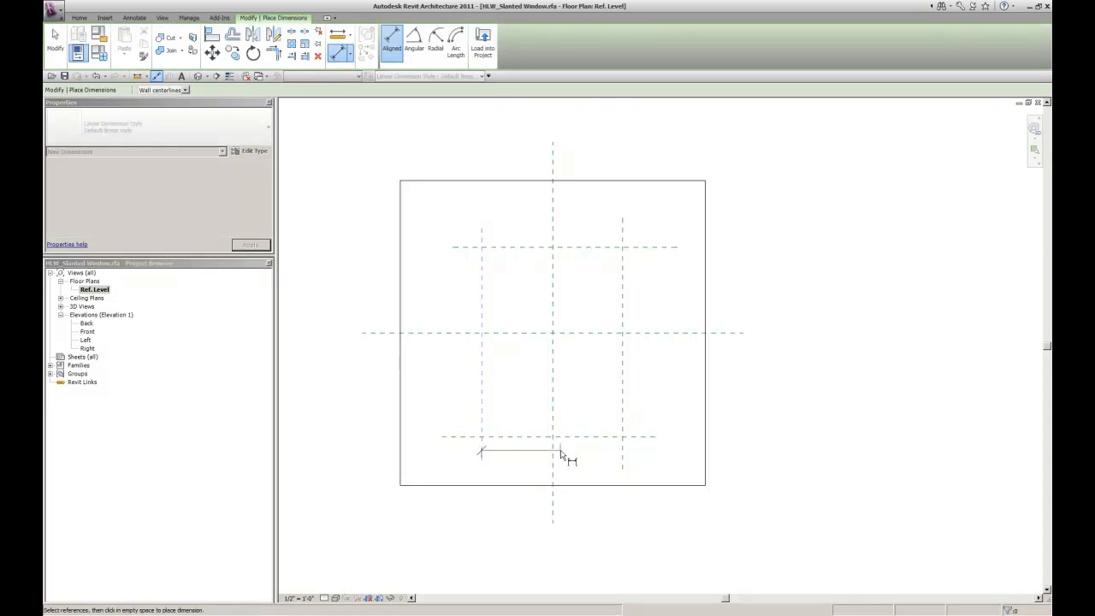
{"action": "left_click", "coordinate": [556, 455]}
{"action": "left_click", "coordinate": [623, 458]}
{"action": "left_click", "coordinate": [650, 470]}
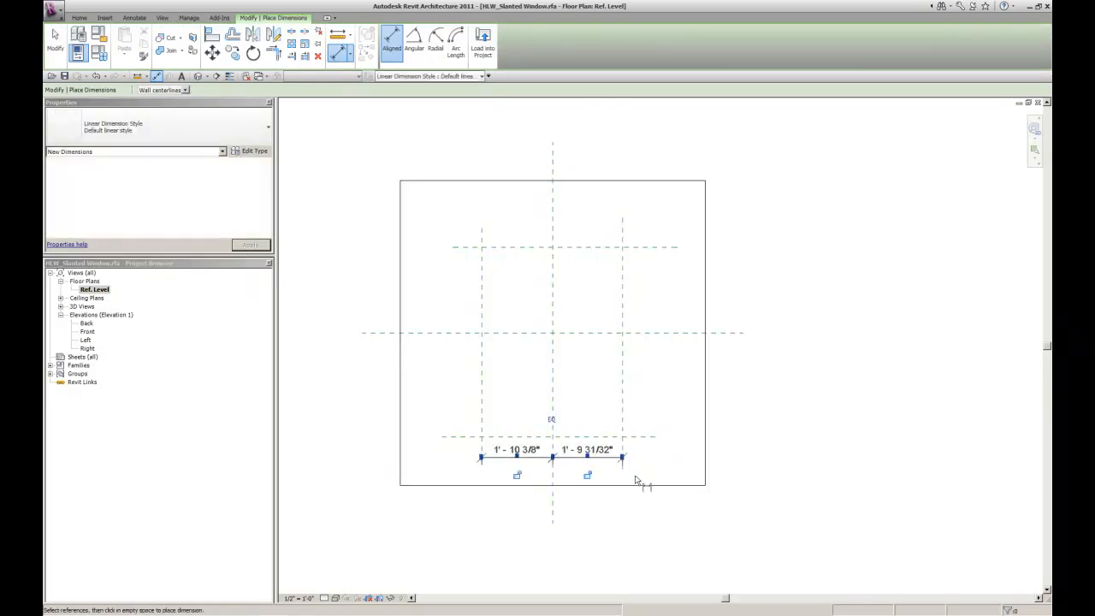
{"action": "left_click", "coordinate": [552, 419]}
- Dimension across the two new horizontal reference planes and the horizontal center plane, and make the spacing equal
{"action": "left_click", "coordinate": [650, 437]}
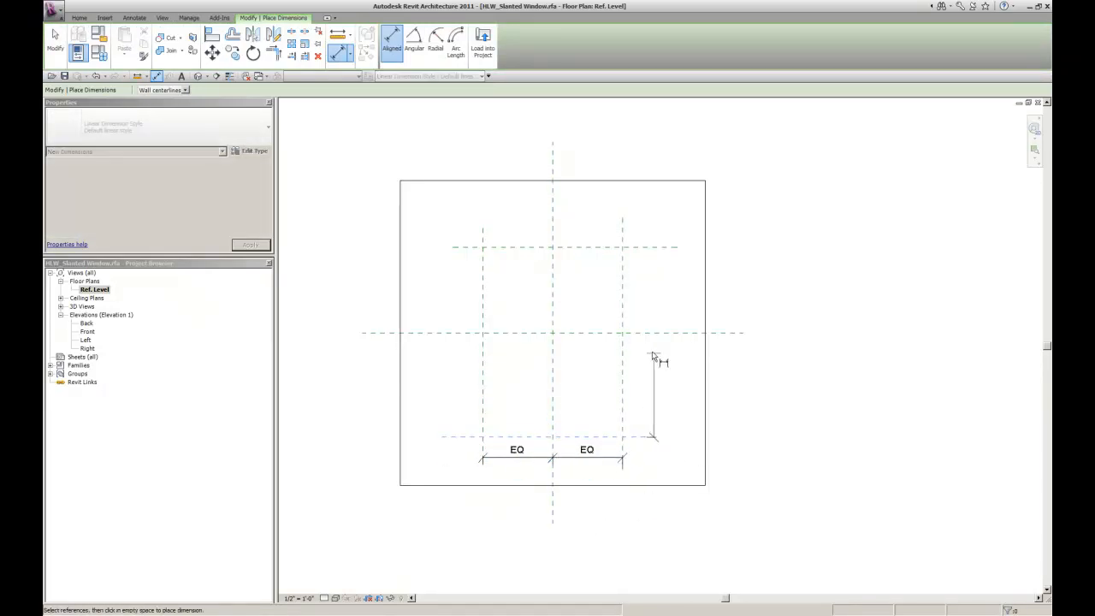
{"action": "left_click", "coordinate": [648, 333]}
{"action": "left_click", "coordinate": [650, 237]}
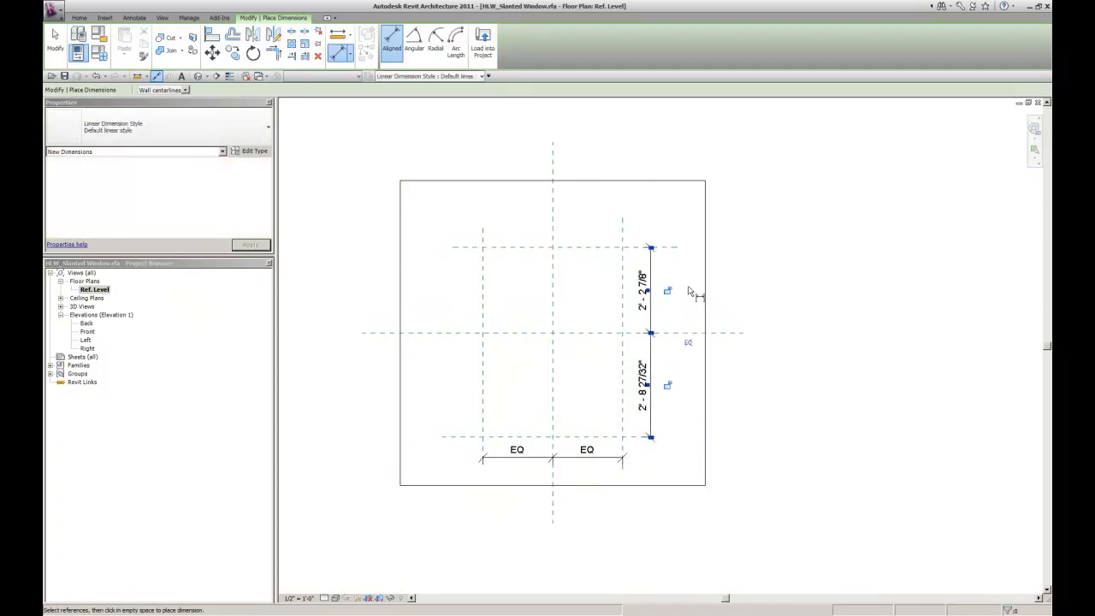
{"action": "left_click", "coordinate": [688, 333]}
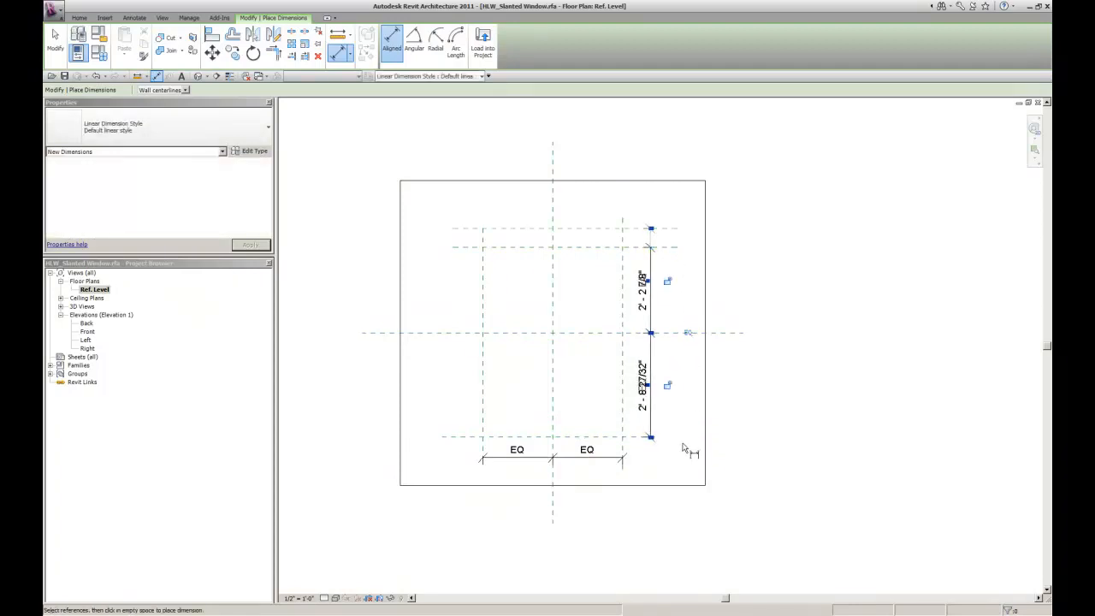
- Add overall dimensions between the outer horizontal reference planes and between the outer vertical reference planes
{"action": "left_click", "coordinate": [462, 438]}
{"action": "left_click", "coordinate": [460, 230]}
{"action": "left_click", "coordinate": [461, 247]}
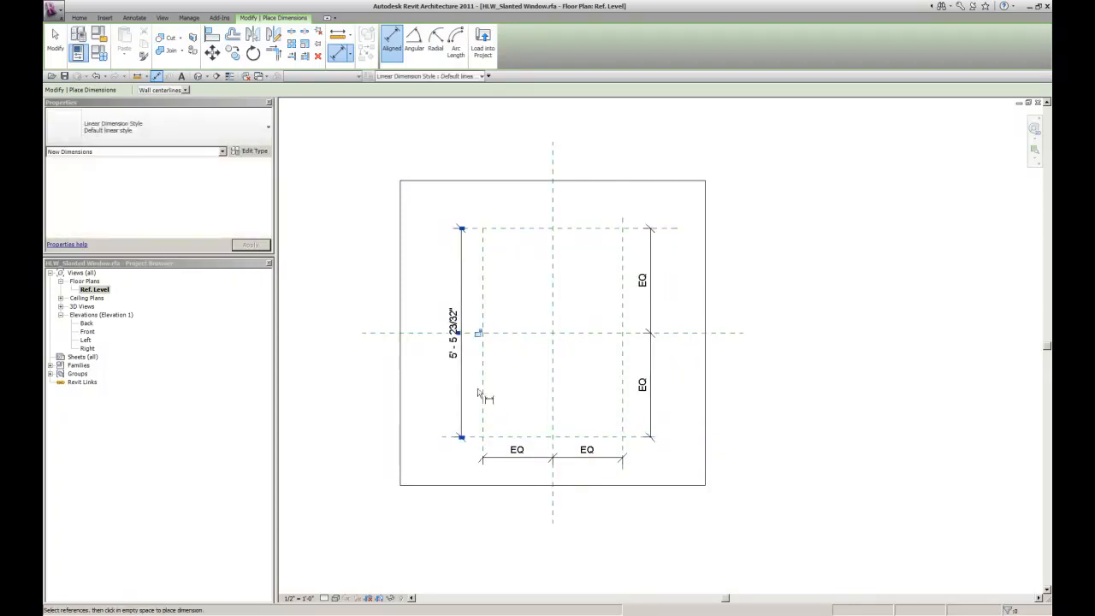
{"action": "left_click", "coordinate": [483, 419]}
{"action": "left_click", "coordinate": [622, 428]}
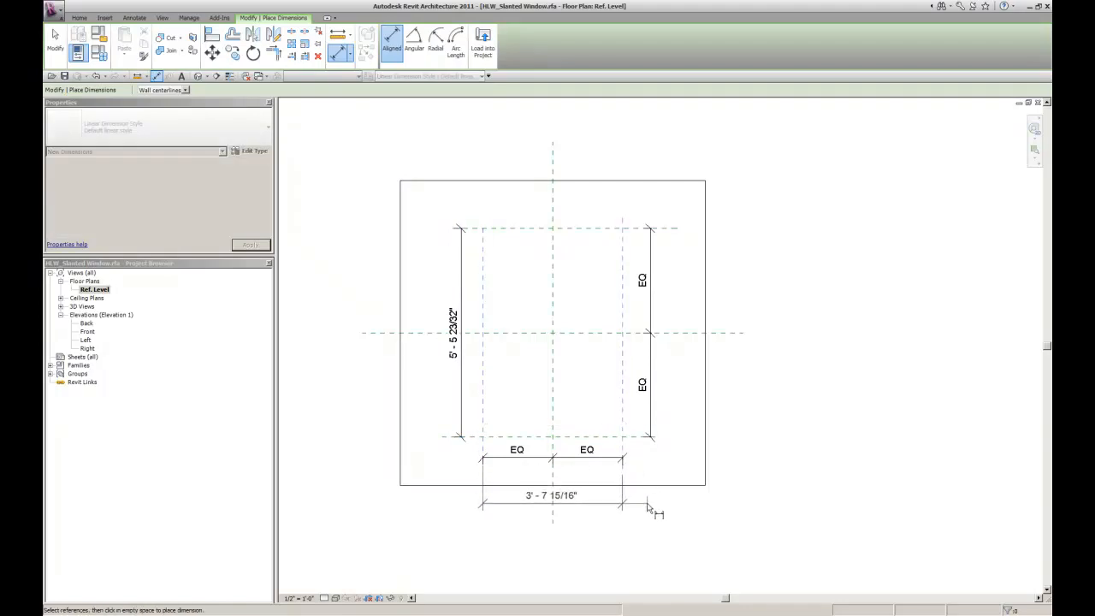
{"action": "left_click", "coordinate": [650, 512]}
{"action": "key", "text": "Escape"}
{"action": "key", "text": "Escape"}
- Label the overall horizontal dimension with the Width parameter and the overall vertical dimension with the Height parameter
{"action": "left_click", "coordinate": [621, 505]}
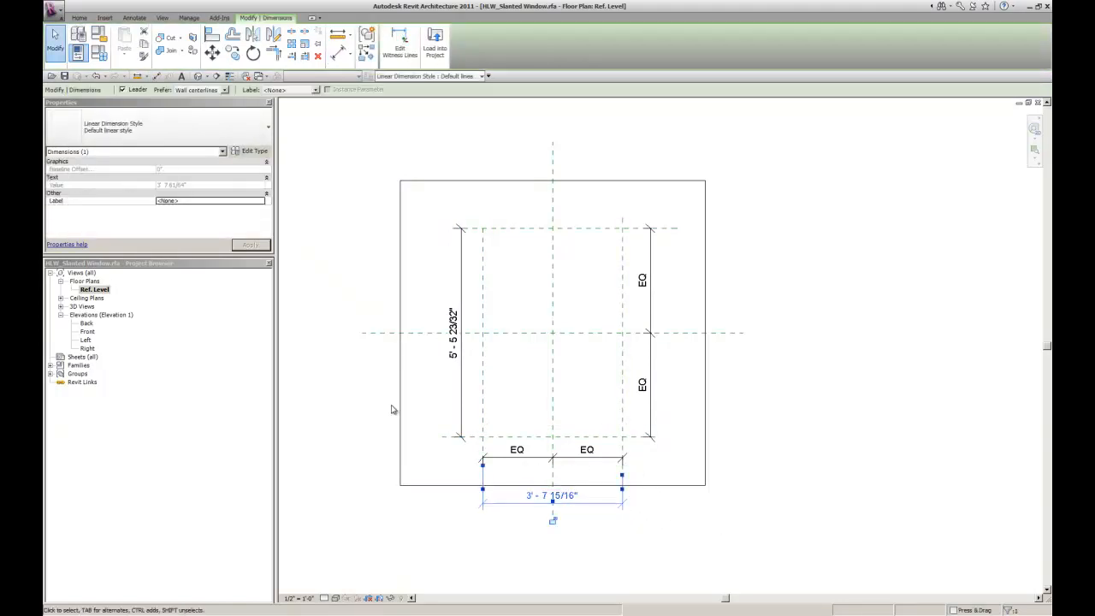
{"action": "left_click", "coordinate": [295, 89]}
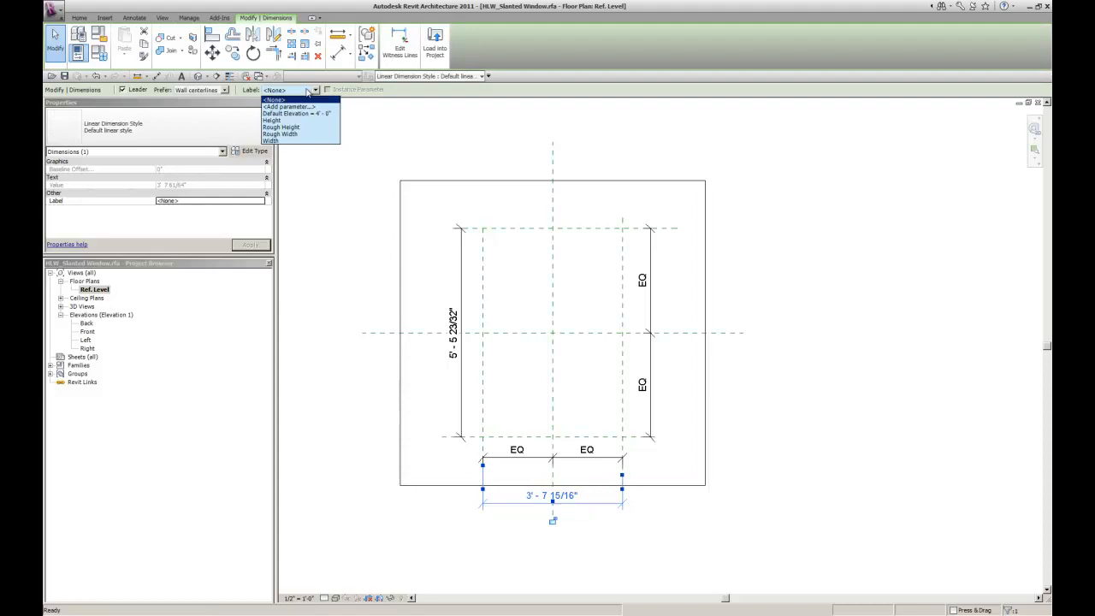
{"action": "left_click", "coordinate": [295, 142]}
{"action": "left_click", "coordinate": [312, 231]}
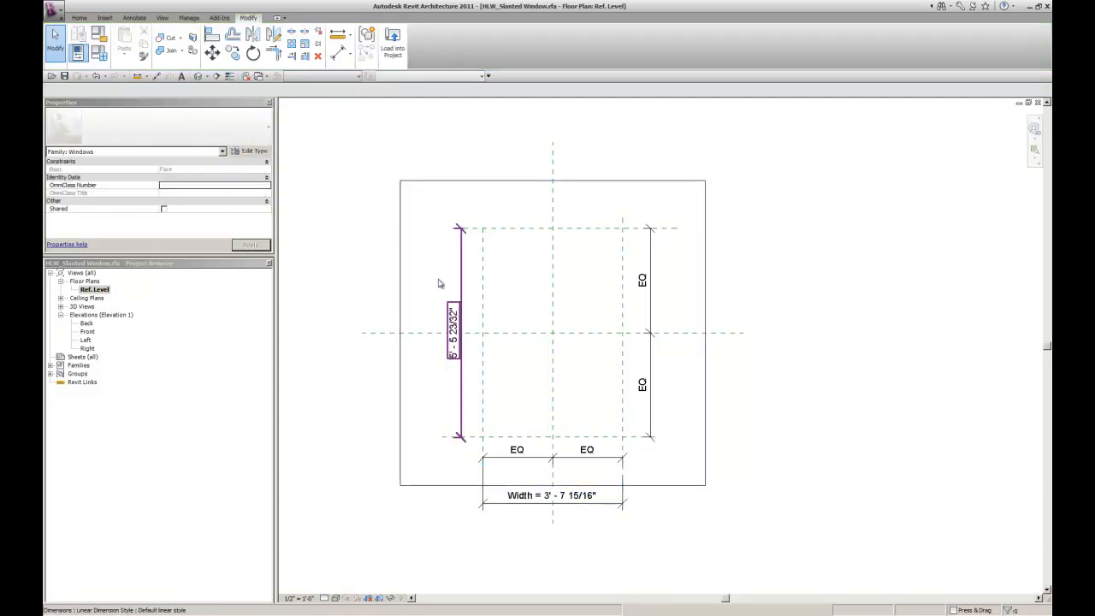
{"action": "left_click", "coordinate": [459, 301]}
{"action": "left_click", "coordinate": [295, 89]}
{"action": "left_click", "coordinate": [289, 129]}
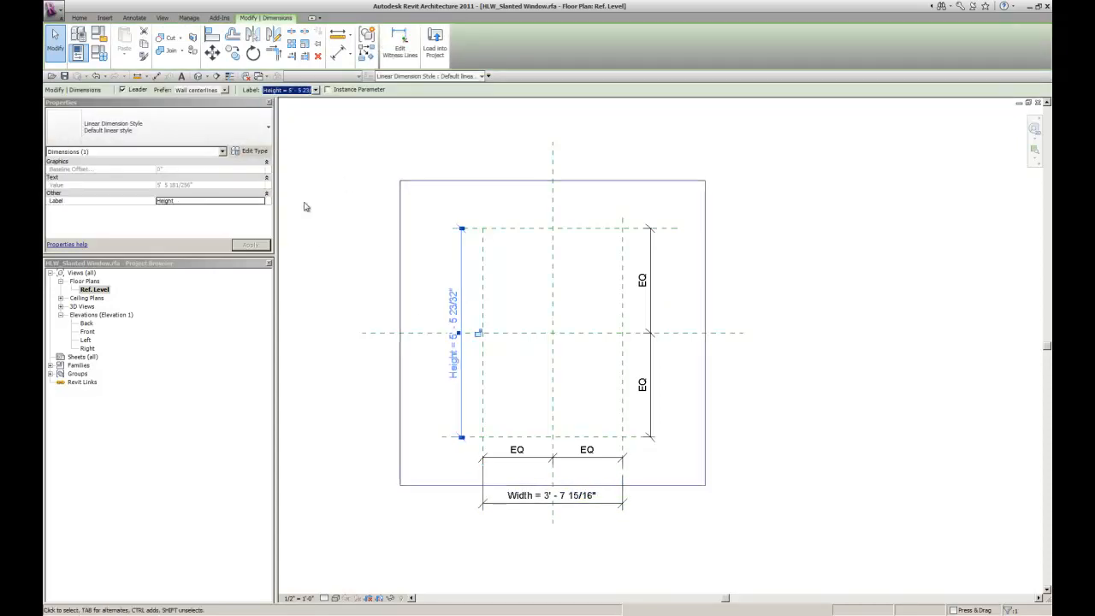
{"action": "left_click", "coordinate": [346, 250]}
- Set the Height dimension of the window opening to 4'-0"
{"action": "scroll", "coordinate": [346, 250], "scroll_direction": "down", "scroll_amount": 1}
{"action": "scroll", "coordinate": [362, 308], "scroll_direction": "up", "scroll_amount": 2}
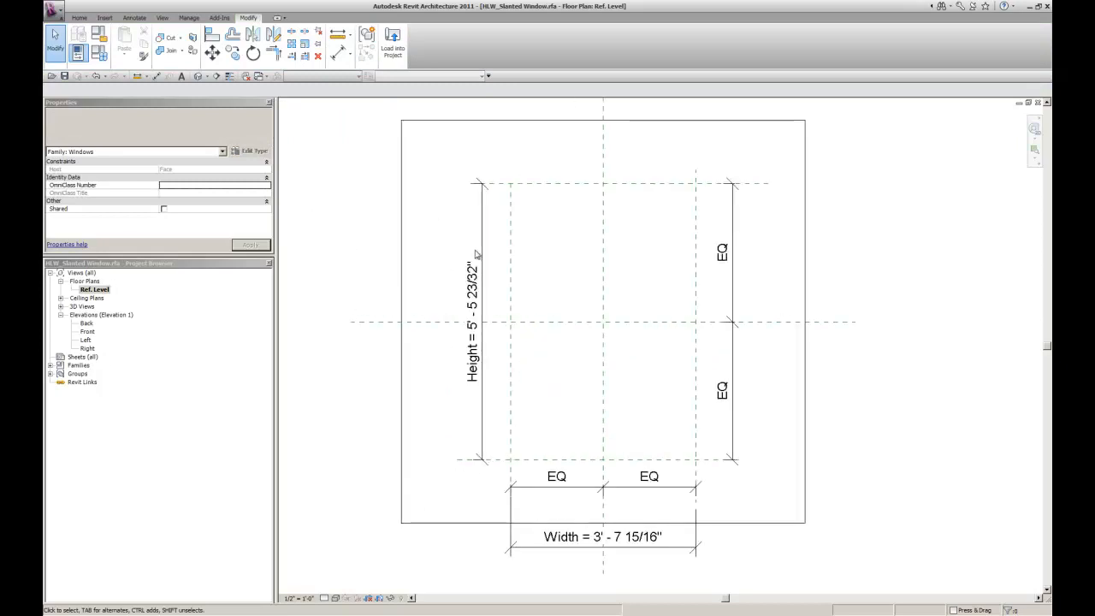
{"action": "left_click", "coordinate": [472, 295]}
{"action": "left_click", "coordinate": [473, 299]}
{"action": "type", "text": "4"}
{"action": "key", "text": "Return"}
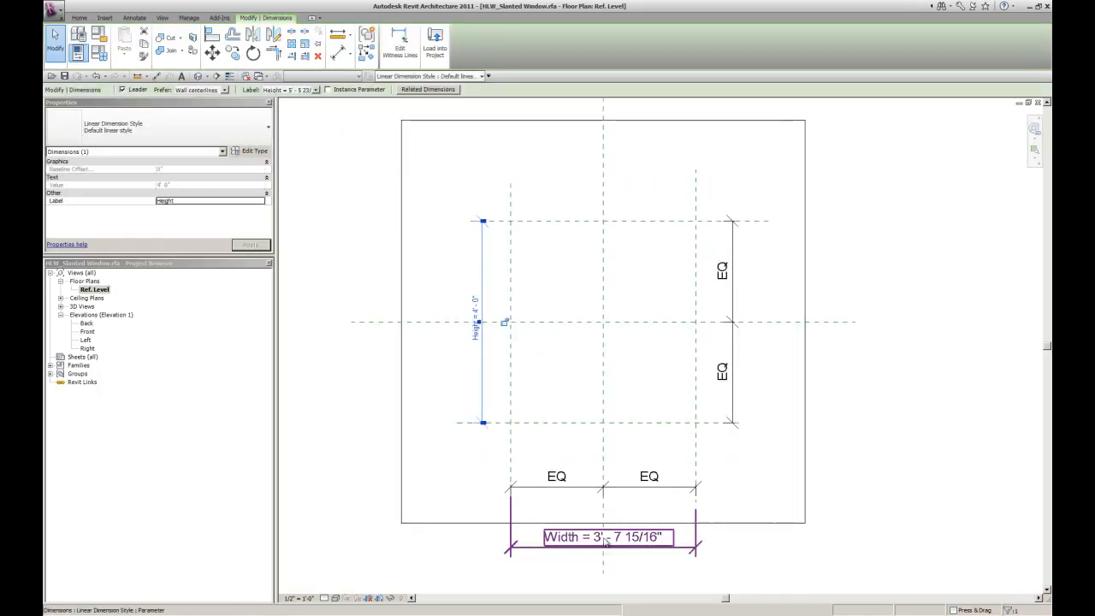
- Set the Width dimension of the window opening to 3'-0"
{"action": "left_click", "coordinate": [604, 540]}
{"action": "left_click", "coordinate": [608, 541]}
{"action": "type", "text": "3"}
{"action": "key", "text": "Return"}
{"action": "left_click", "coordinate": [865, 549]}
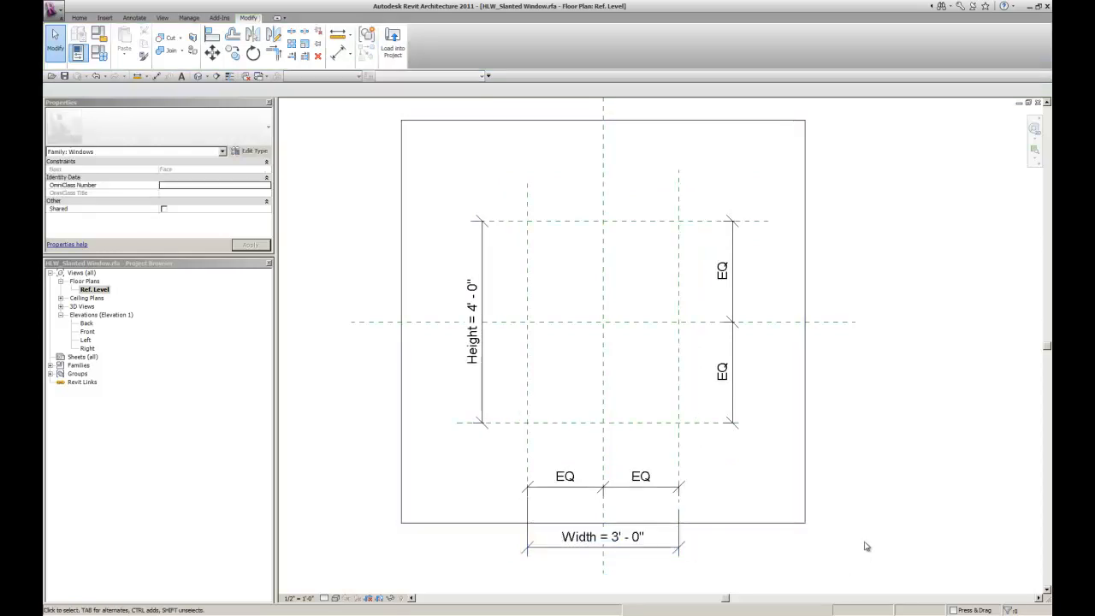
- Start a void extrusion and sketch a 3'-0" by 4'-0" rectangle snapped to the intersections of the outer reference planes
{"action": "scroll", "coordinate": [835, 512], "scroll_direction": "down", "scroll_amount": 2}
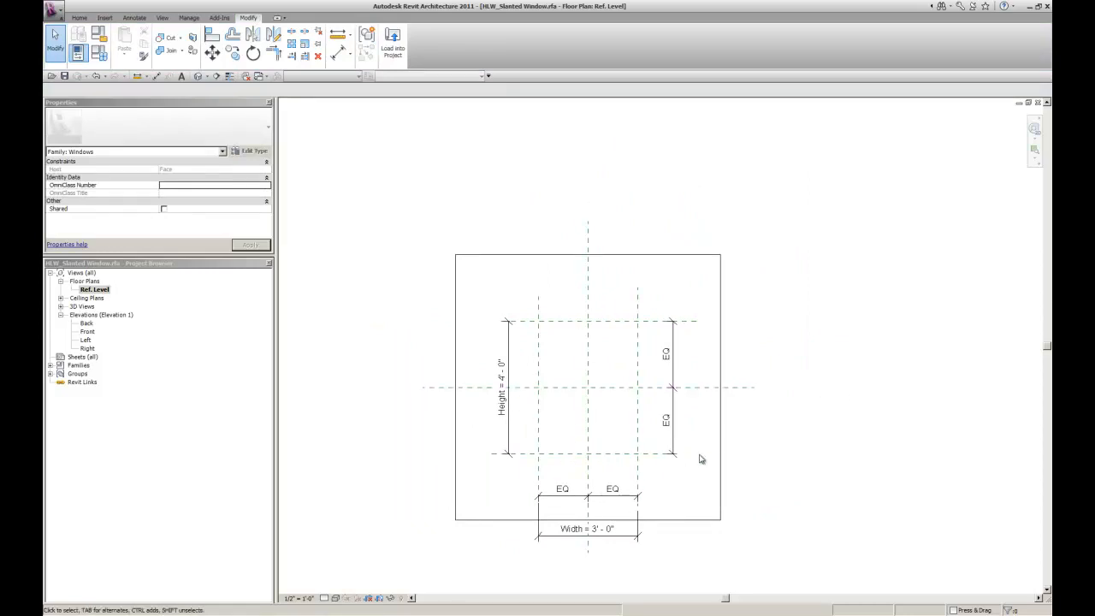
{"action": "scroll", "coordinate": [700, 459], "scroll_direction": "up", "scroll_amount": 3}
{"action": "scroll", "coordinate": [733, 454], "scroll_direction": "up", "scroll_amount": 3}
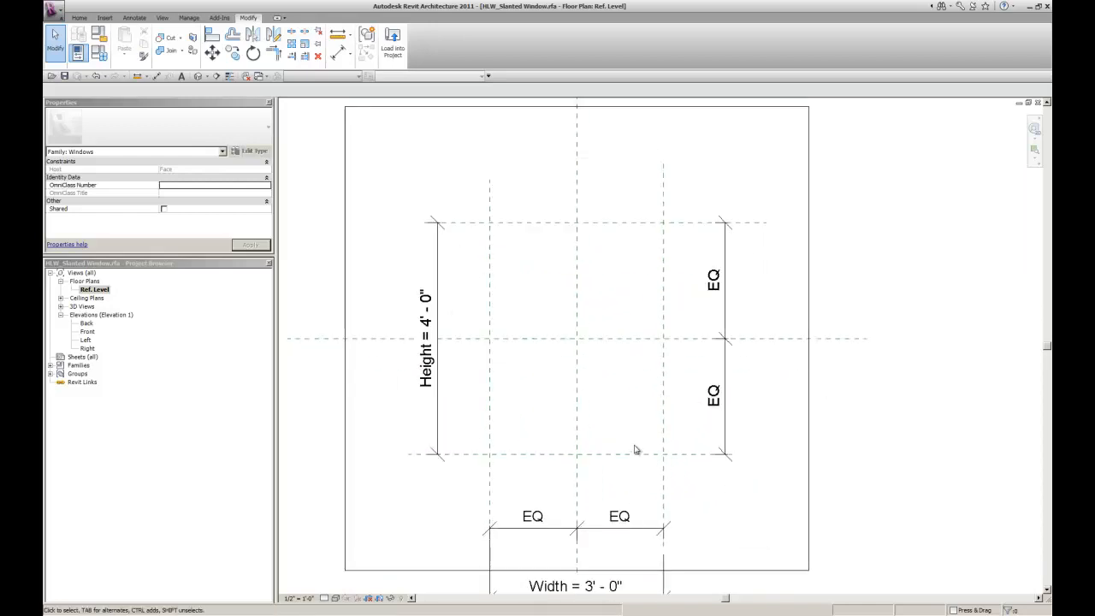
{"action": "scroll", "coordinate": [642, 452], "scroll_direction": "down", "scroll_amount": 3}
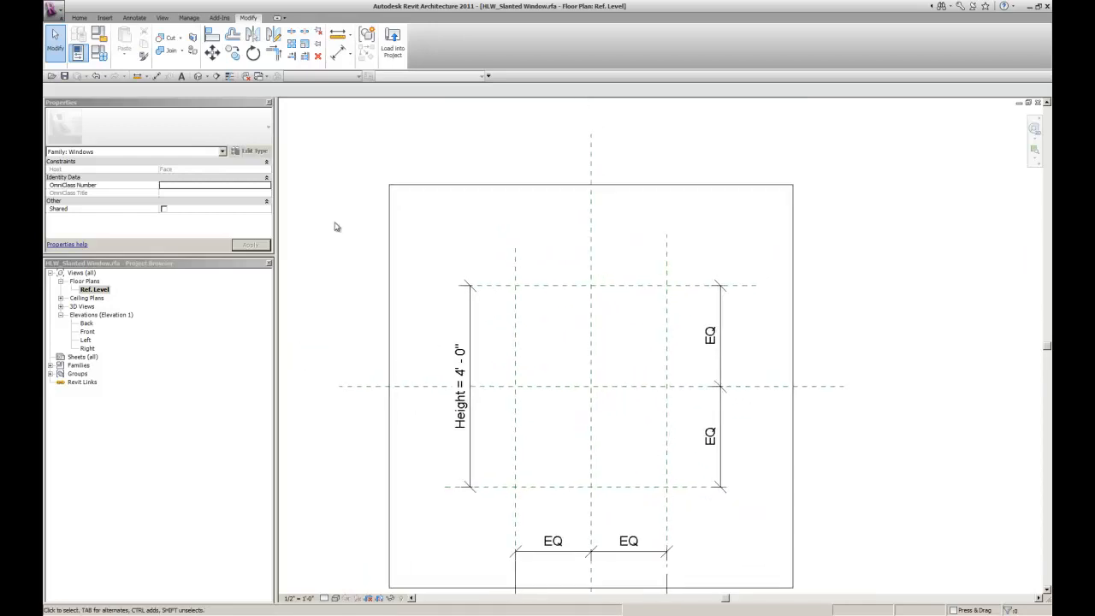
{"action": "scroll", "coordinate": [333, 261], "scroll_direction": "down", "scroll_amount": 2}
{"action": "left_click", "coordinate": [79, 18]}
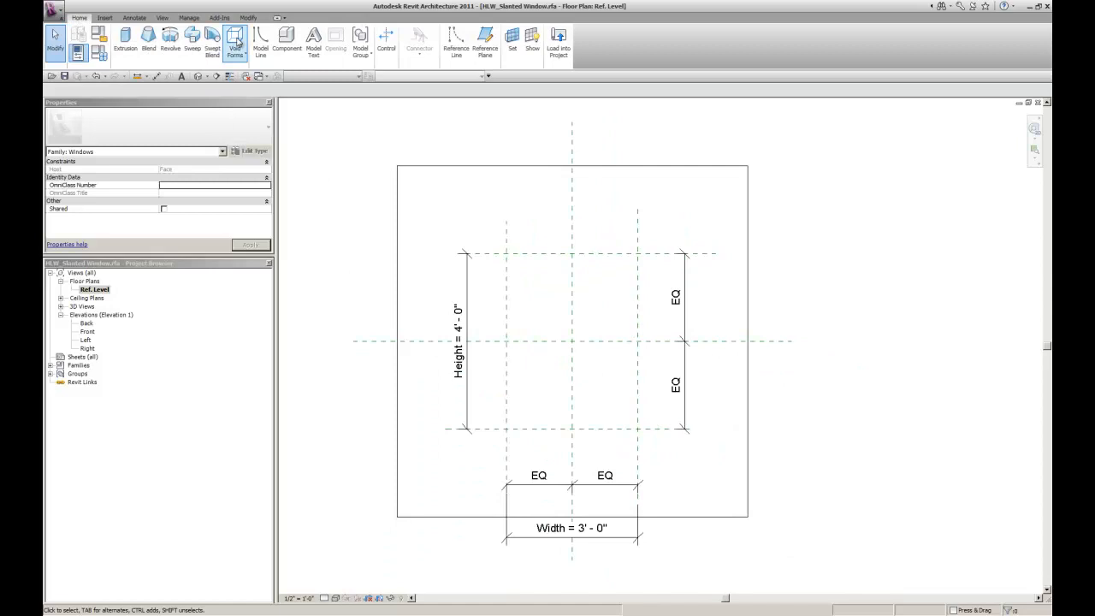
{"action": "left_click", "coordinate": [237, 44]}
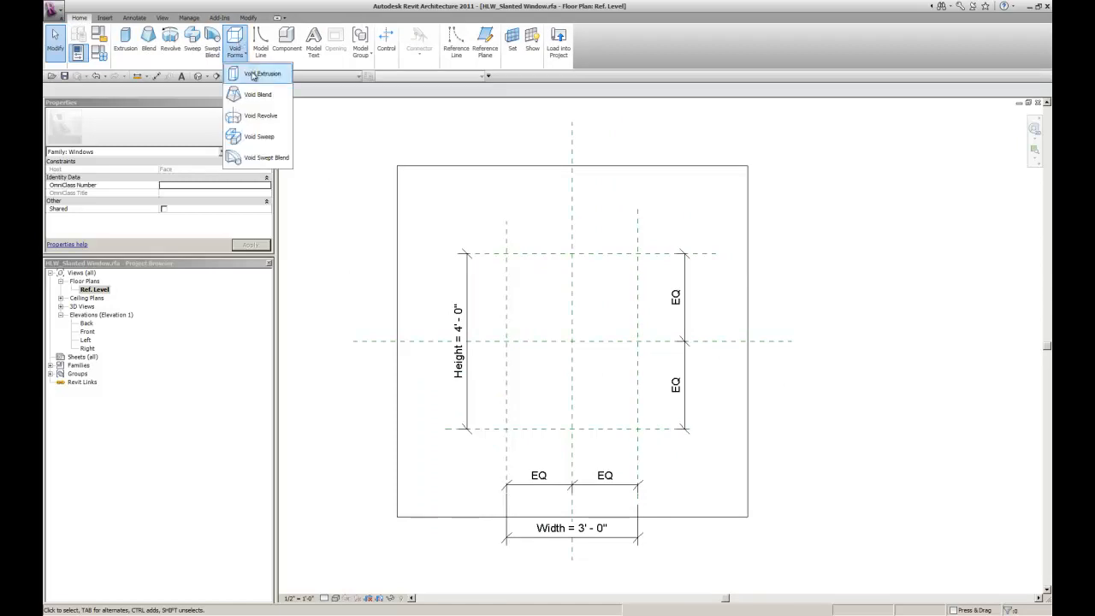
{"action": "left_click", "coordinate": [253, 76]}
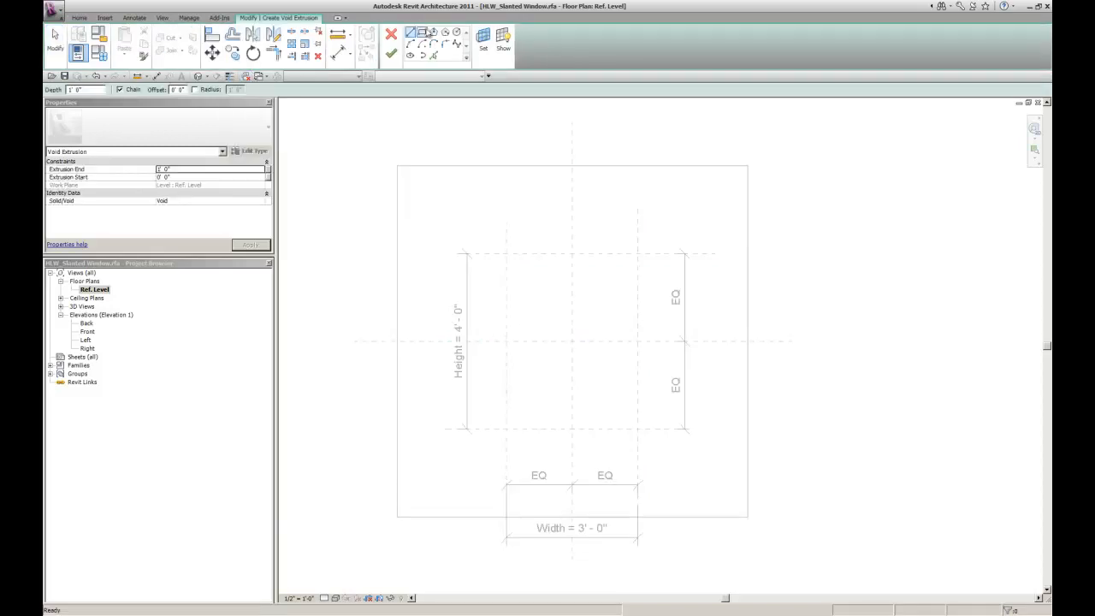
{"action": "left_click", "coordinate": [508, 254]}
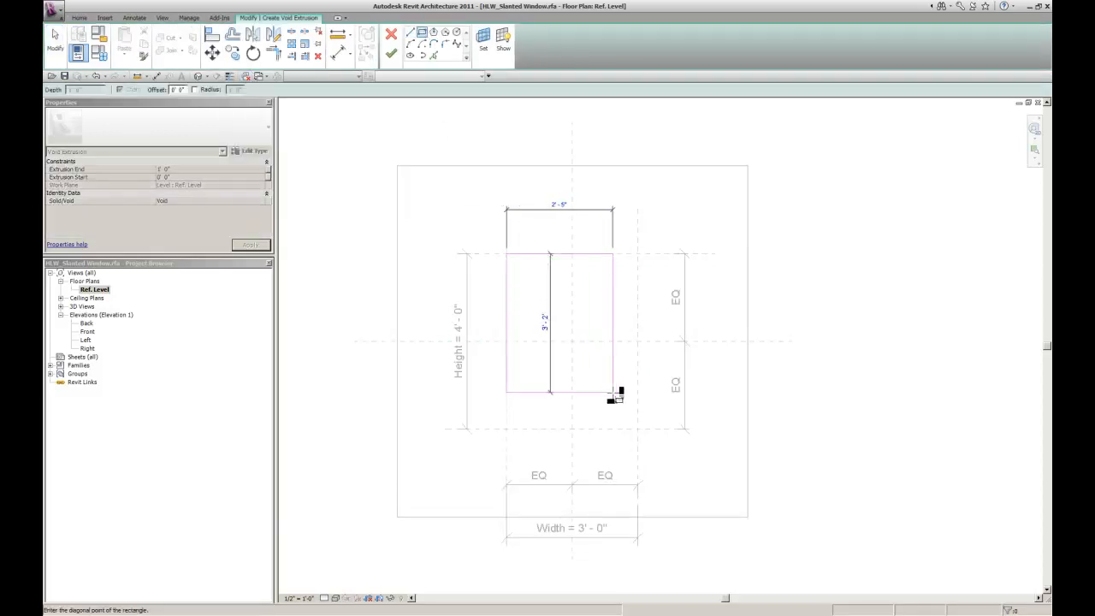
{"action": "left_click", "coordinate": [637, 428]}
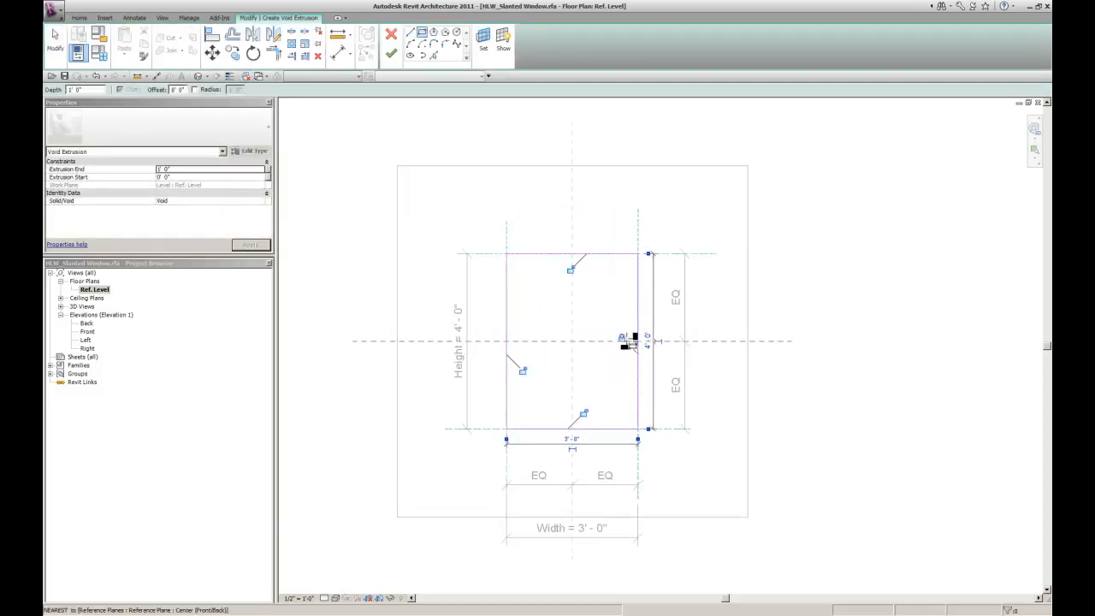
- Lock all four sides of the rectangle to their reference planes and finish the void extrusion sketch
{"action": "left_click", "coordinate": [572, 270]}
{"action": "left_click", "coordinate": [522, 371]}
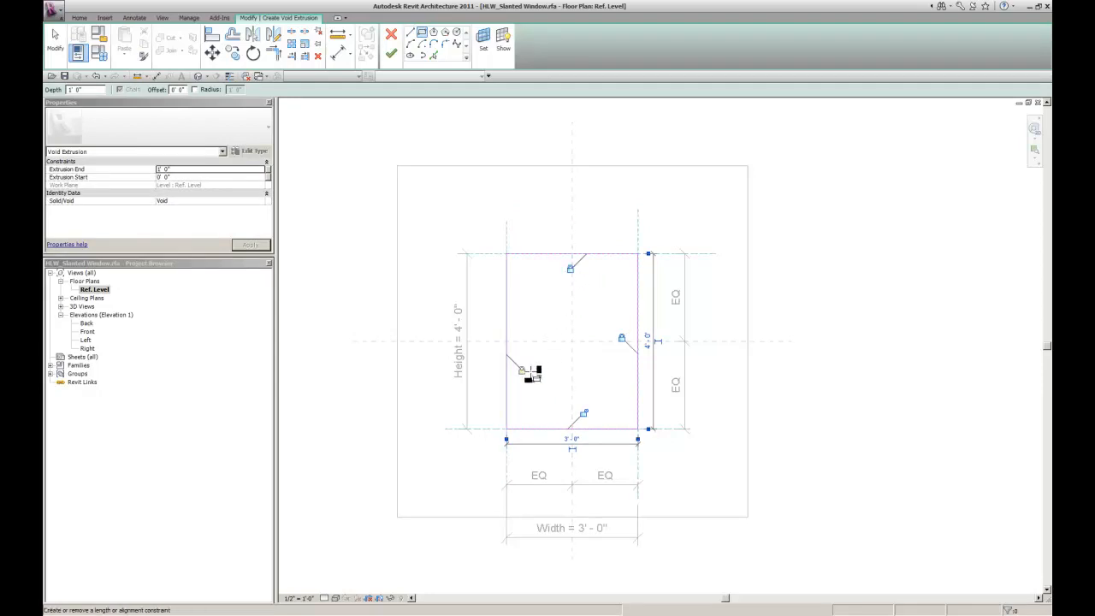
{"action": "left_click", "coordinate": [583, 414]}
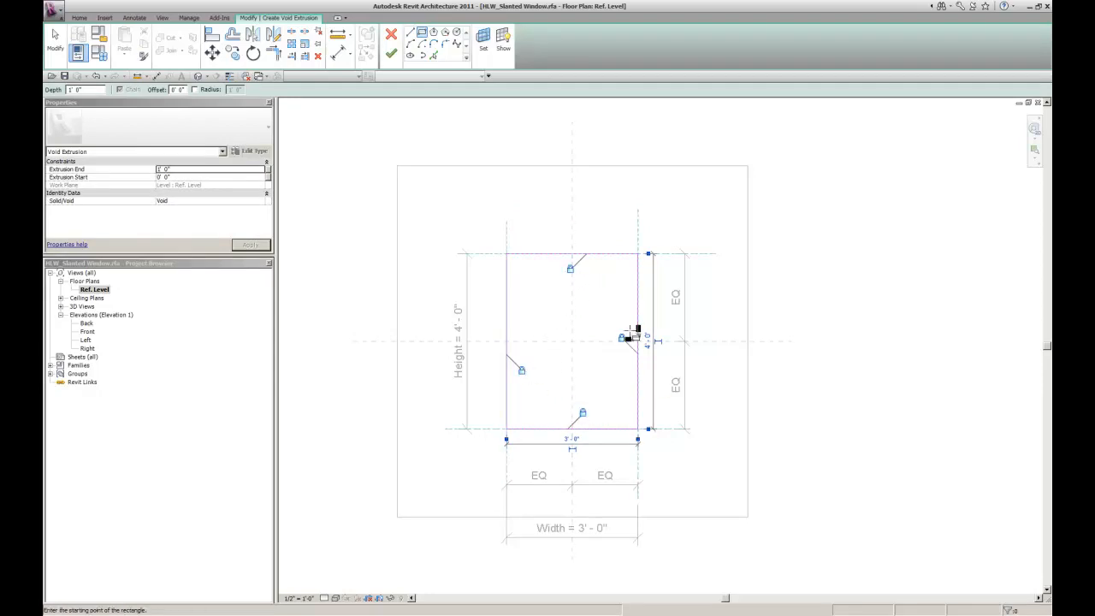
{"action": "left_click", "coordinate": [391, 53]}
{"action": "left_click", "coordinate": [386, 293]}
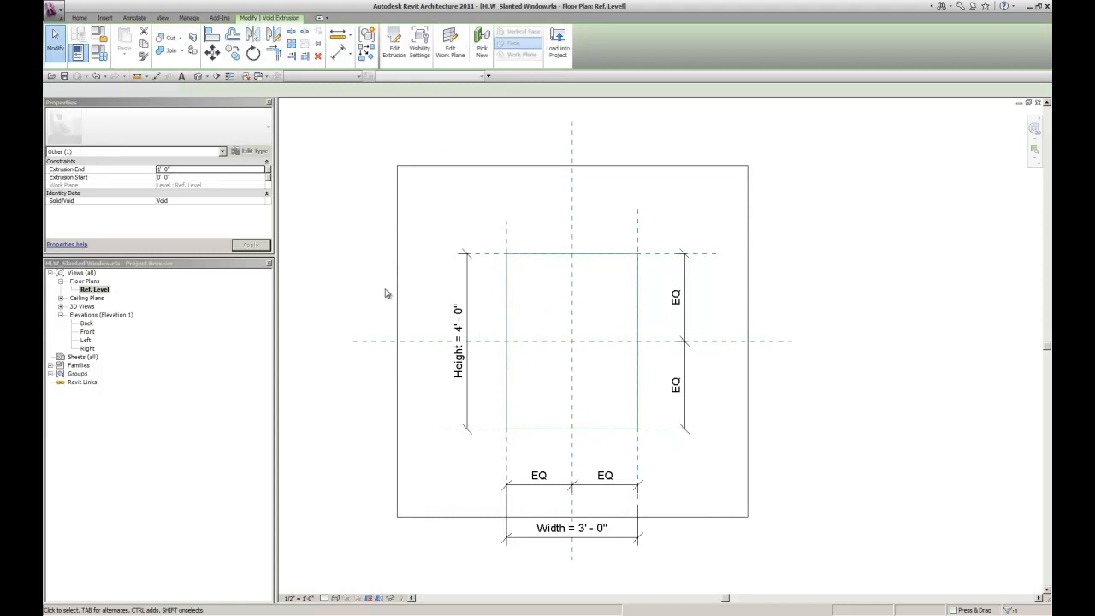
- In the 3D view, stretch the void extrusion's lower face down through the underside of the host
{"action": "left_click", "coordinate": [200, 76]}
{"action": "scroll", "coordinate": [363, 264], "scroll_direction": "down", "scroll_amount": 1}
{"action": "middle_click_drag", "start_coordinate": [429, 445], "coordinate": [477, 462]}
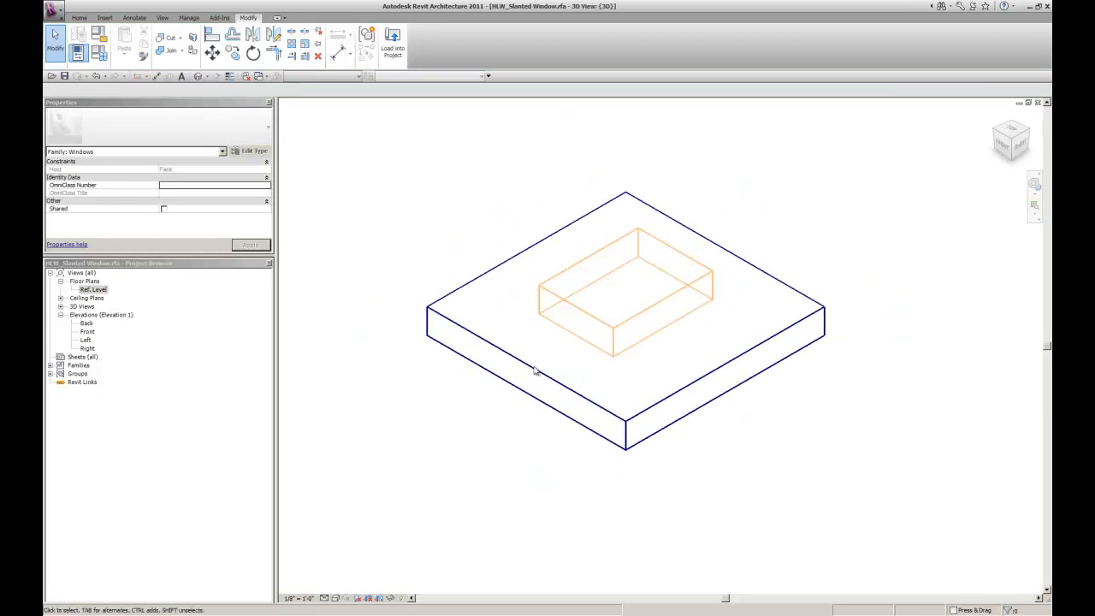
{"action": "middle_click_drag", "start_coordinate": [477, 438], "coordinate": [491, 467]}
{"action": "scroll", "coordinate": [490, 460], "scroll_direction": "down", "scroll_amount": 2}
{"action": "scroll", "coordinate": [494, 455], "scroll_direction": "up", "scroll_amount": 2}
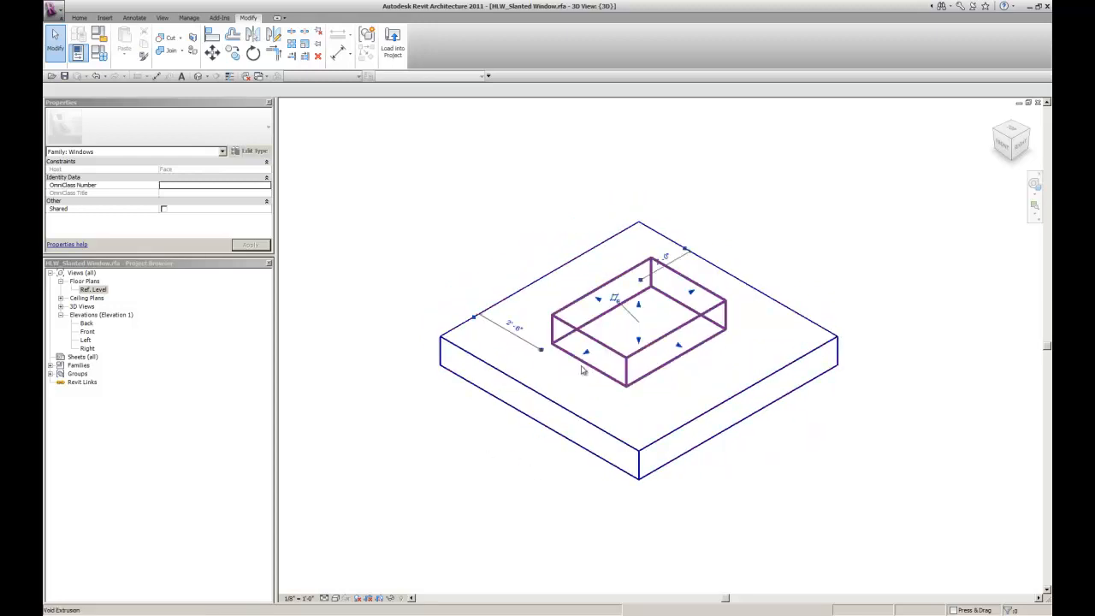
{"action": "left_click", "coordinate": [640, 347]}
{"action": "left_click_drag", "start_coordinate": [641, 347], "coordinate": [635, 410]}
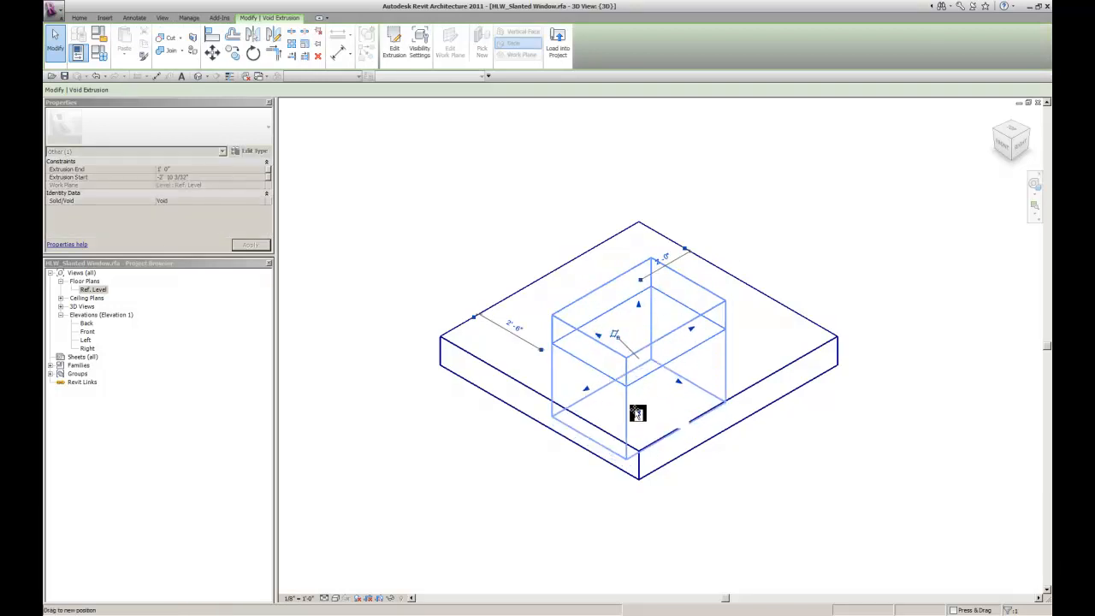
{"action": "left_click", "coordinate": [520, 487]}
{"action": "scroll", "coordinate": [522, 455], "scroll_direction": "down", "scroll_amount": 2}
{"action": "middle_click_drag", "start_coordinate": [558, 491], "coordinate": [599, 535], "text": "shift"}
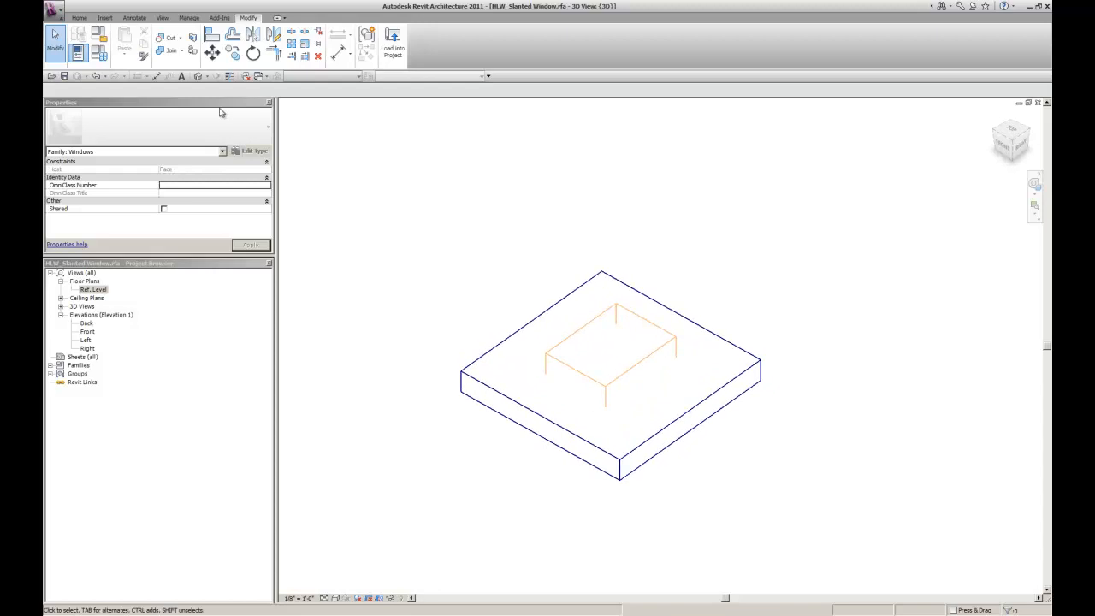
- Cut the host with the void extrusion using Cut Geometry, and leave the command
{"action": "left_click", "coordinate": [171, 39]}
{"action": "left_click", "coordinate": [463, 363]}
{"action": "left_click", "coordinate": [560, 367]}
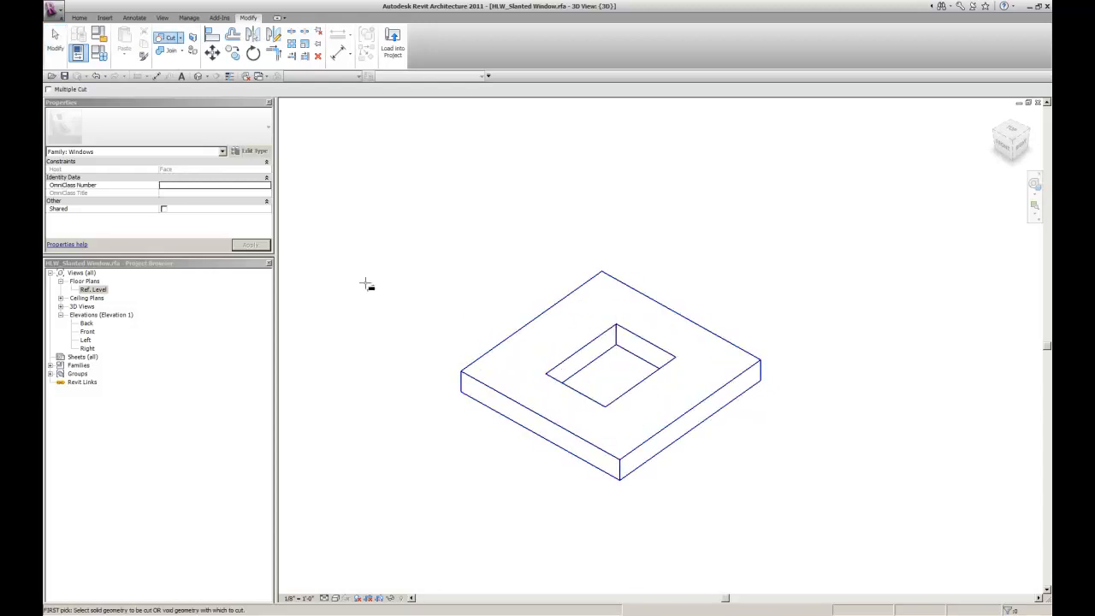
{"action": "left_click", "coordinate": [54, 40]}
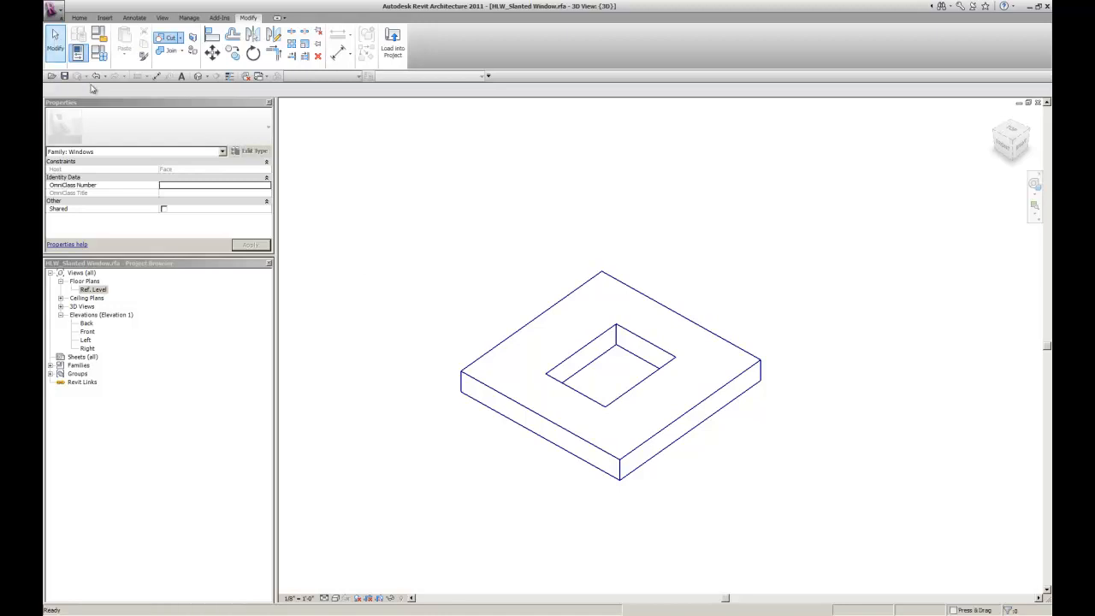
- Return to the Ref. Level floor plan and create a family type named 3' X 4'
{"action": "scroll", "coordinate": [426, 225], "scroll_direction": "down", "scroll_amount": 2}
{"action": "double_click", "coordinate": [94, 290]}
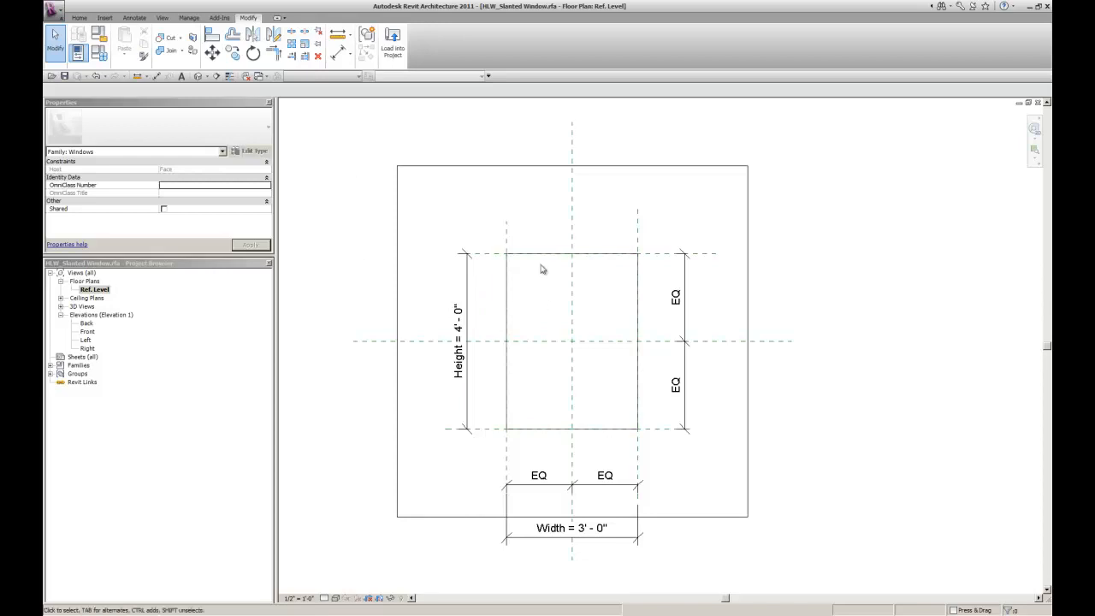
{"action": "middle_click_drag", "start_coordinate": [490, 202], "coordinate": [502, 198]}
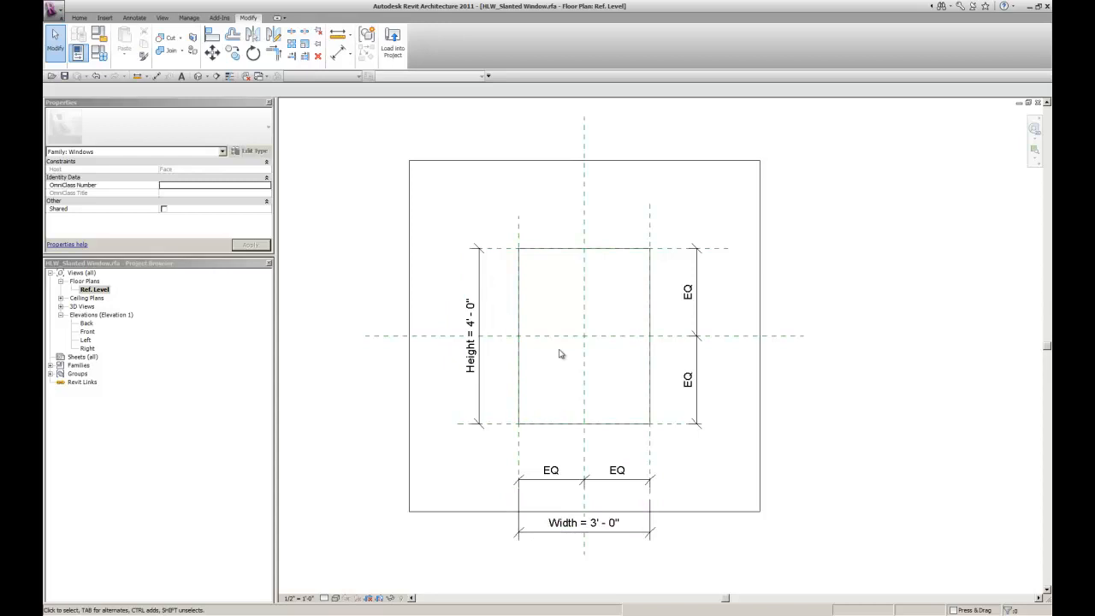
{"action": "scroll", "coordinate": [537, 303], "scroll_direction": "up", "scroll_amount": 3}
{"action": "scroll", "coordinate": [577, 320], "scroll_direction": "down", "scroll_amount": 2}
{"action": "left_click", "coordinate": [99, 52]}
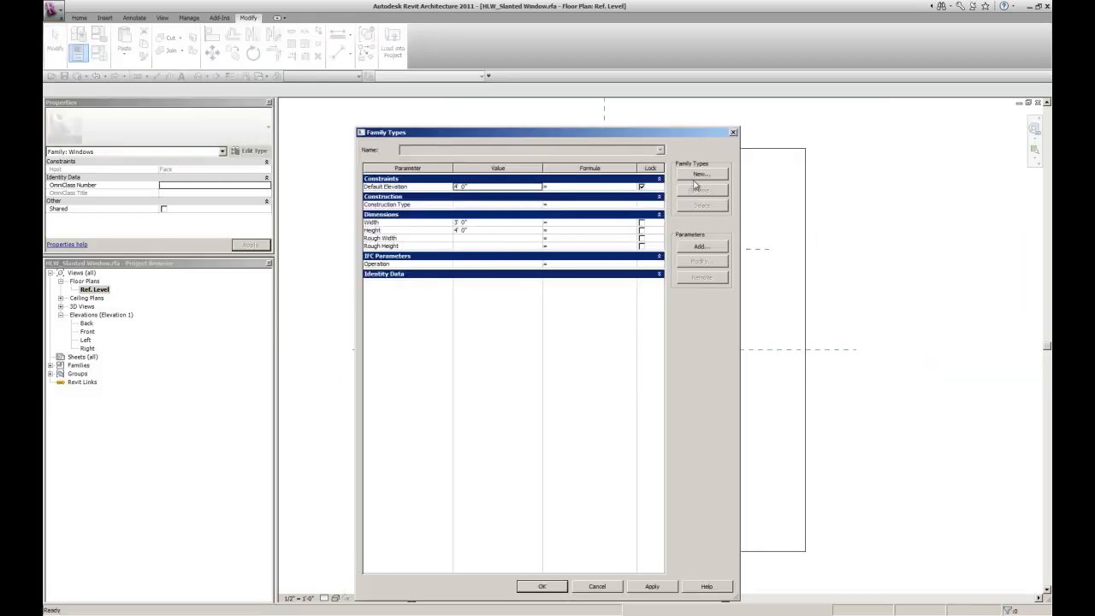
{"action": "left_click", "coordinate": [703, 176]}
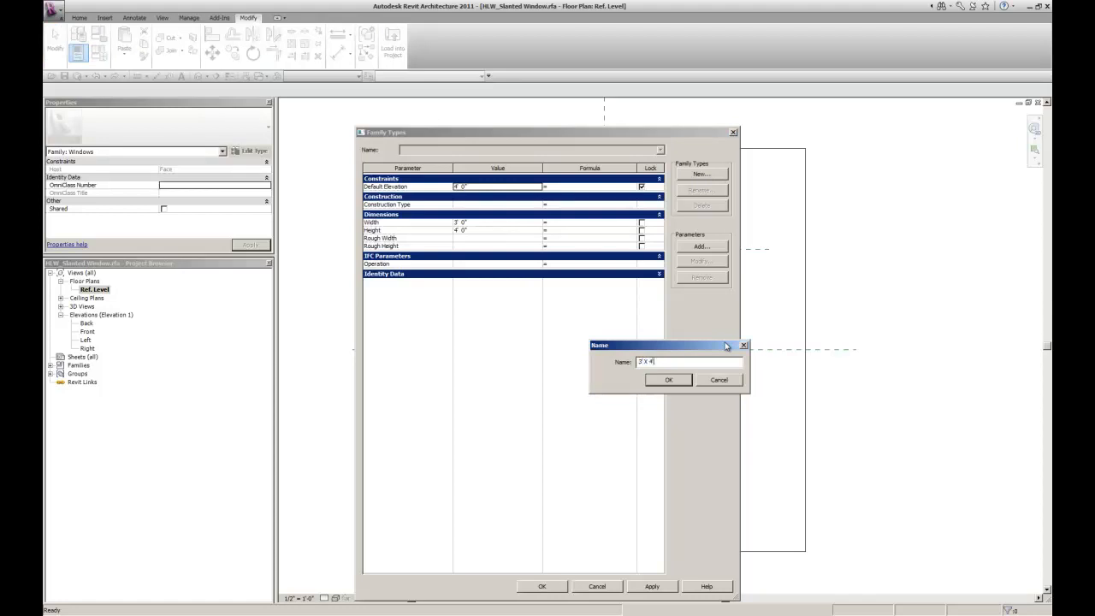
{"action": "left_click", "coordinate": [682, 380]}
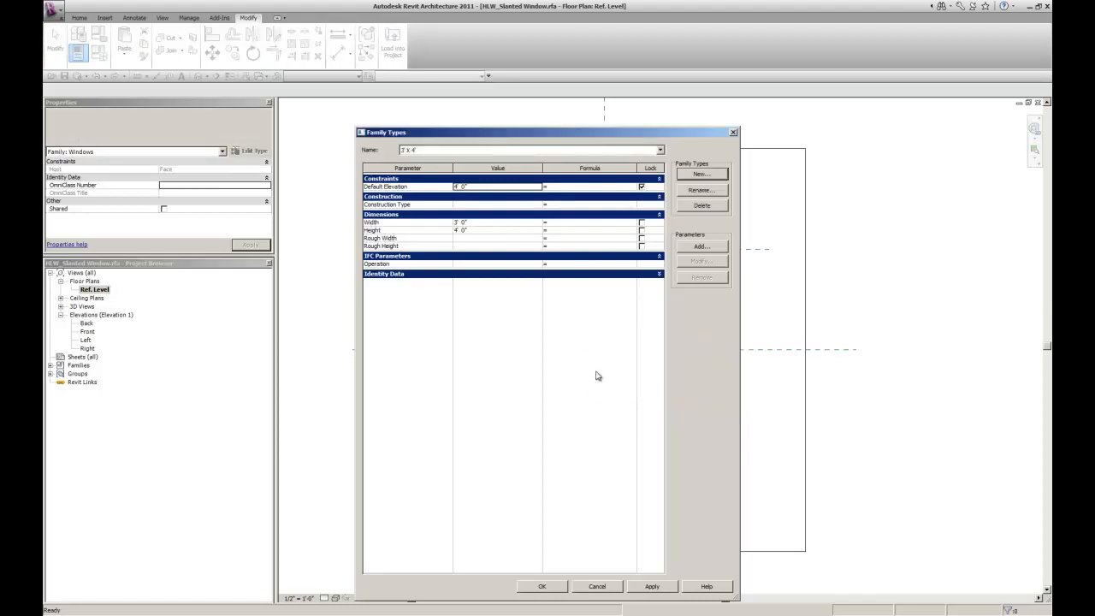
- Add a family type named 4' X 5' with Width 4'-0" and Height 5'-0", and apply it
{"action": "left_click", "coordinate": [700, 174]}
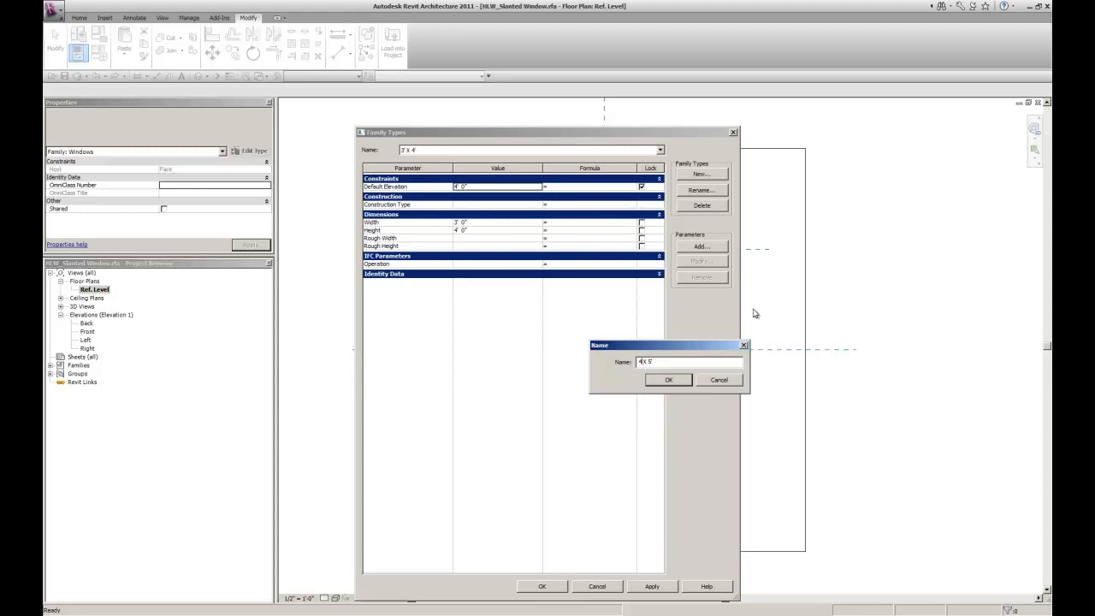
{"action": "left_click", "coordinate": [669, 380]}
{"action": "left_click", "coordinate": [484, 221]}
{"action": "type", "text": "4"}
{"action": "left_click", "coordinate": [476, 231]}
{"action": "left_click", "coordinate": [482, 223]}
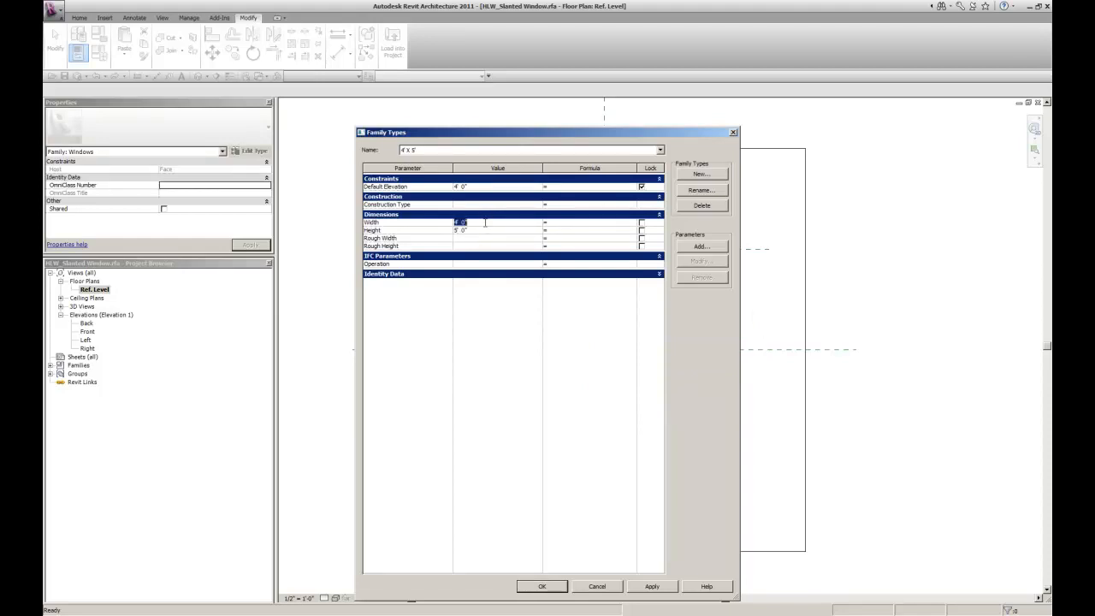
{"action": "left_click", "coordinate": [631, 586]}
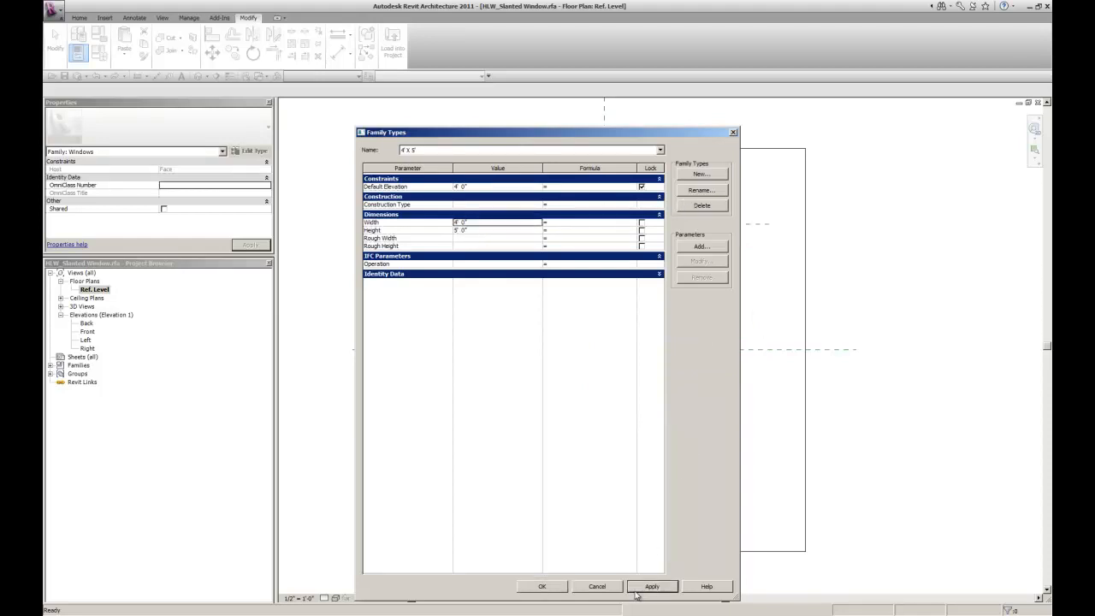
{"action": "left_click", "coordinate": [542, 586]}
{"action": "scroll", "coordinate": [584, 335], "scroll_direction": "down", "scroll_amount": 2}
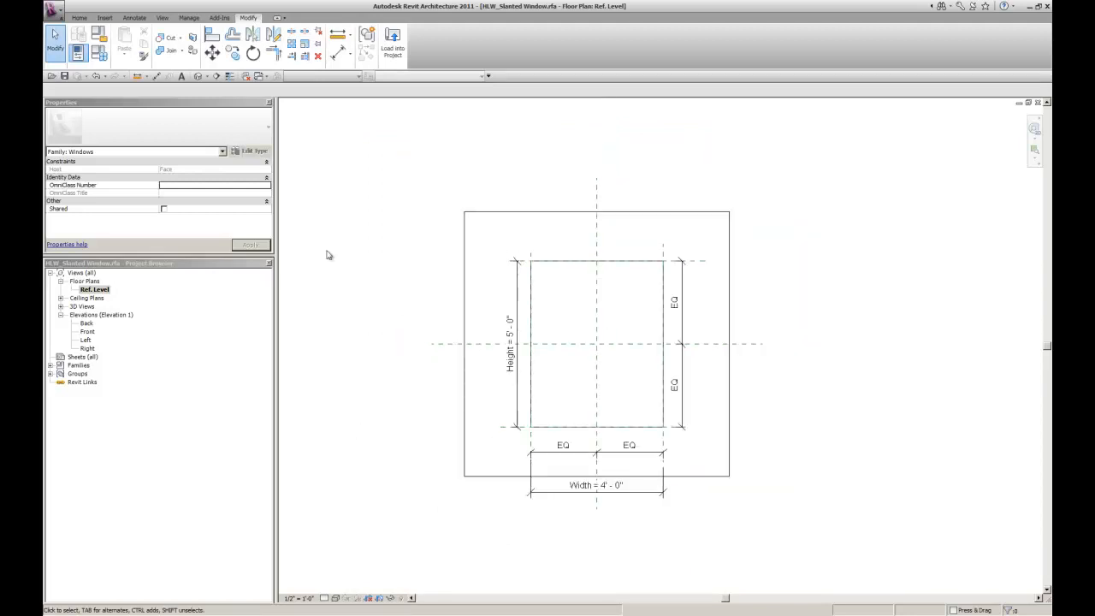
- Load the family into the Window_Slanted Wall Tutorial project and place a 3' X 4' window on the mass-based wall's upper face, beside the existing window
{"action": "left_click", "coordinate": [393, 43]}
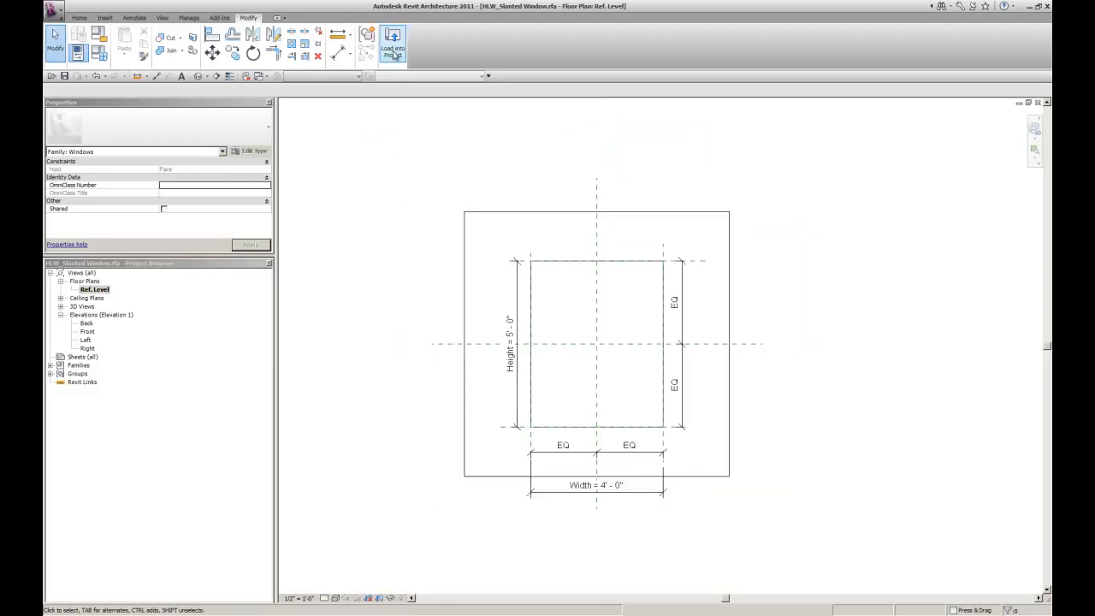
{"action": "left_click", "coordinate": [520, 390]}
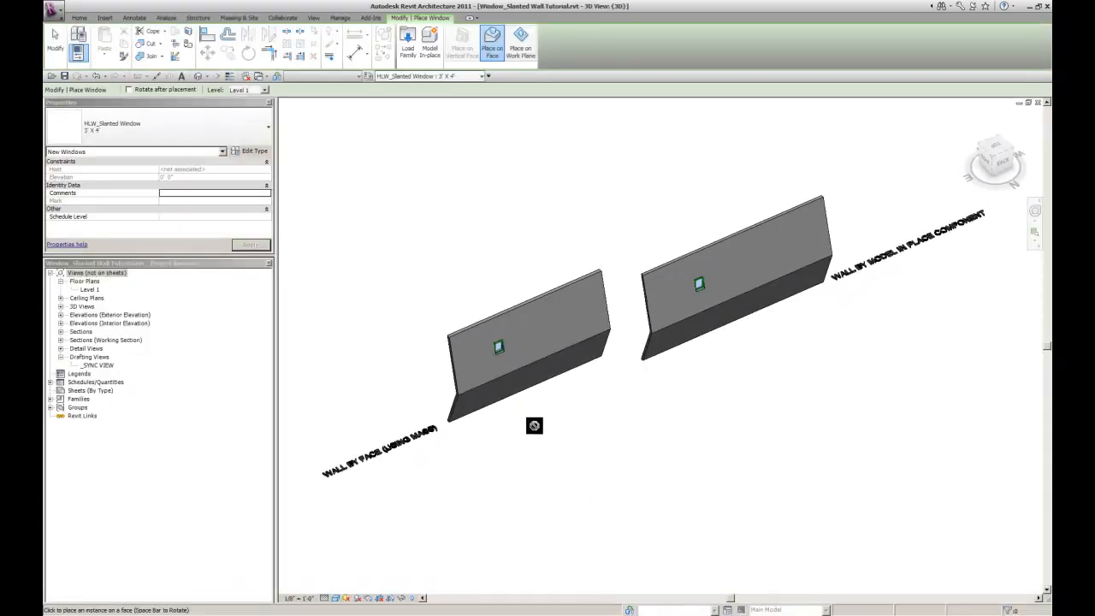
{"action": "scroll", "coordinate": [553, 423], "scroll_direction": "up", "scroll_amount": 1}
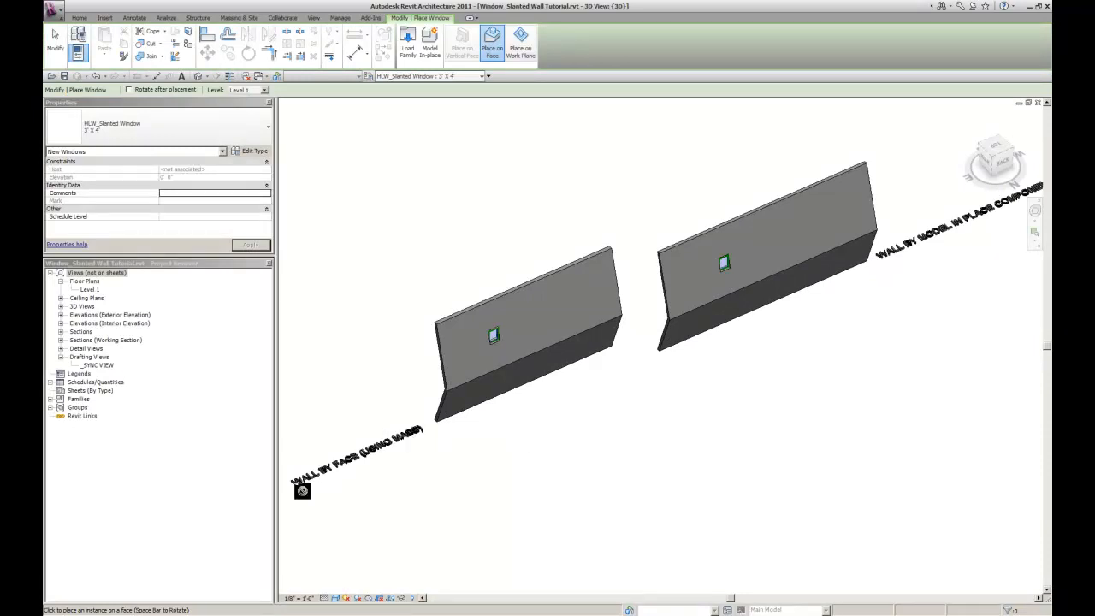
{"action": "middle_click_drag", "start_coordinate": [576, 454], "coordinate": [552, 487]}
{"action": "scroll", "coordinate": [542, 478], "scroll_direction": "up", "scroll_amount": 2}
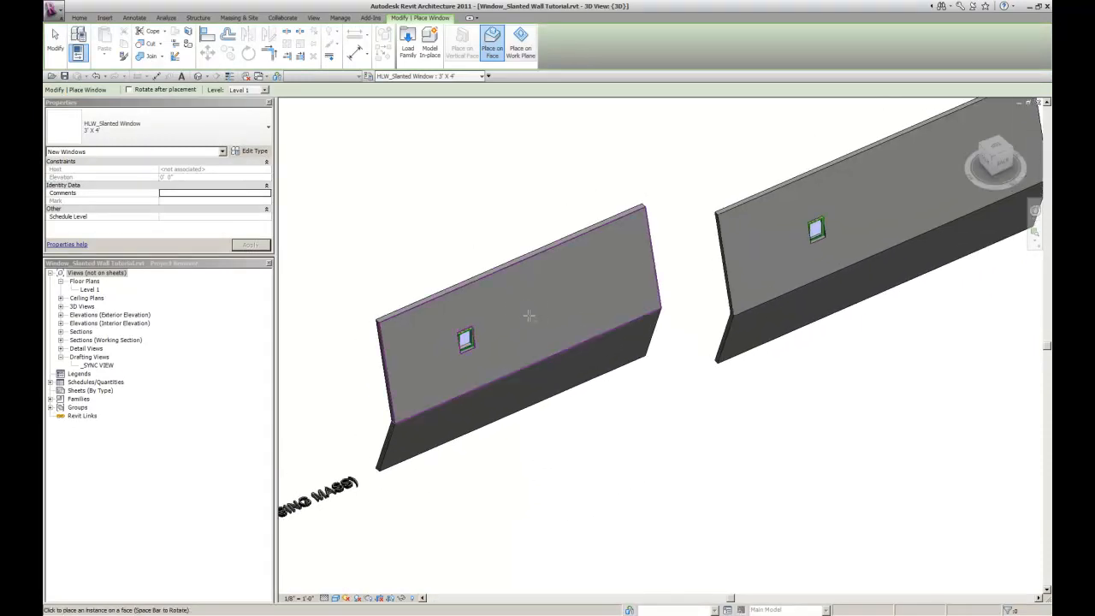
{"action": "left_click", "coordinate": [526, 315]}
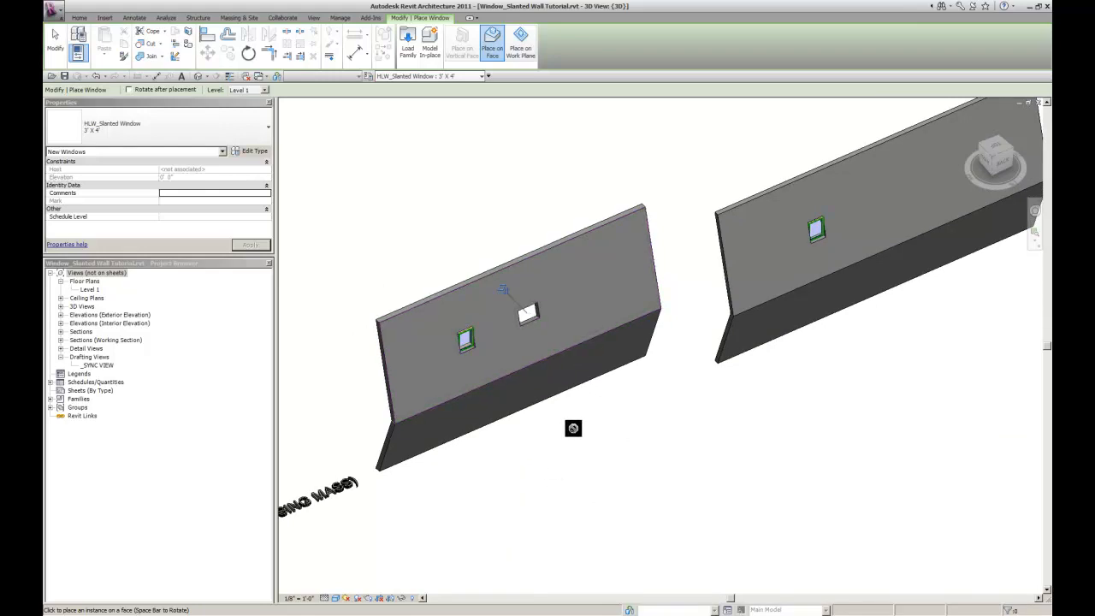
- Place a second 3' X 4' window on the same face beyond the first opening, rotated upright
{"action": "middle_click_drag", "start_coordinate": [584, 434], "coordinate": [561, 443]}
{"action": "scroll", "coordinate": [561, 444], "scroll_direction": "up", "scroll_amount": 3}
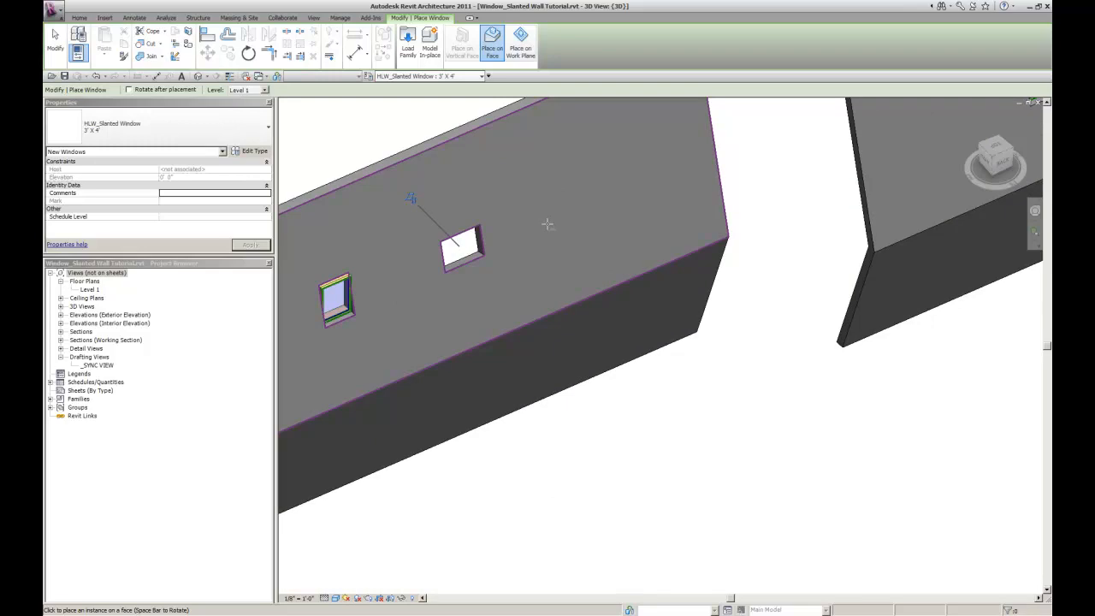
{"action": "left_click", "coordinate": [547, 224]}
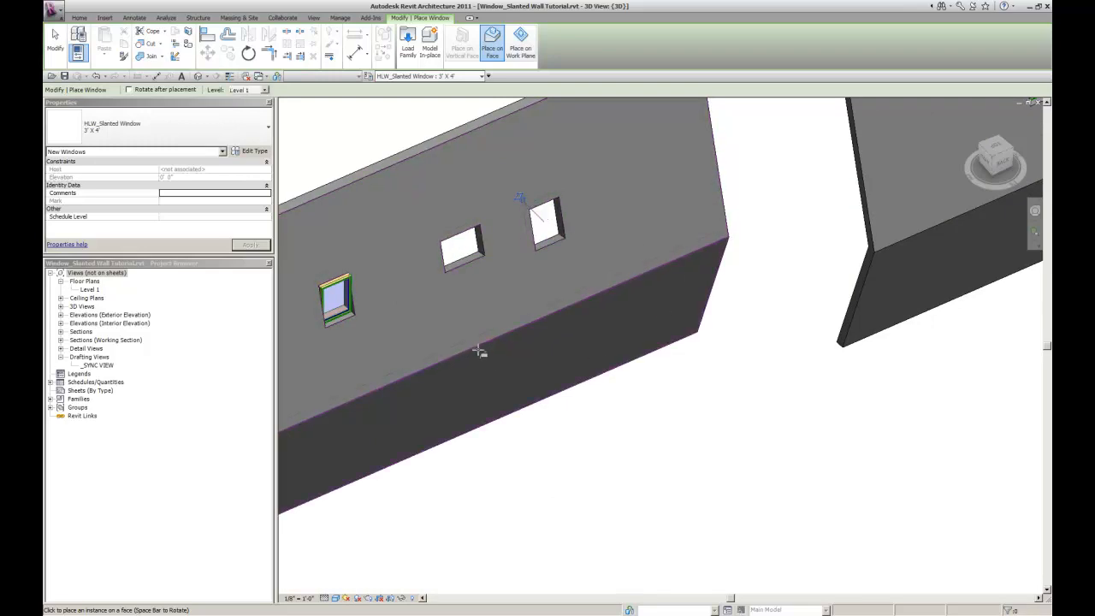
- Examine how the two new openings sit in the slanted wall compared with the existing window
{"action": "scroll", "coordinate": [560, 353], "scroll_direction": "down", "scroll_amount": 3}
{"action": "middle_click_drag", "start_coordinate": [641, 396], "coordinate": [610, 418]}
{"action": "scroll", "coordinate": [605, 408], "scroll_direction": "down", "scroll_amount": 3}
{"action": "scroll", "coordinate": [605, 408], "scroll_direction": "down", "scroll_amount": 2}
{"action": "scroll", "coordinate": [476, 449], "scroll_direction": "up", "scroll_amount": 3}
{"action": "scroll", "coordinate": [499, 452], "scroll_direction": "up", "scroll_amount": 5}
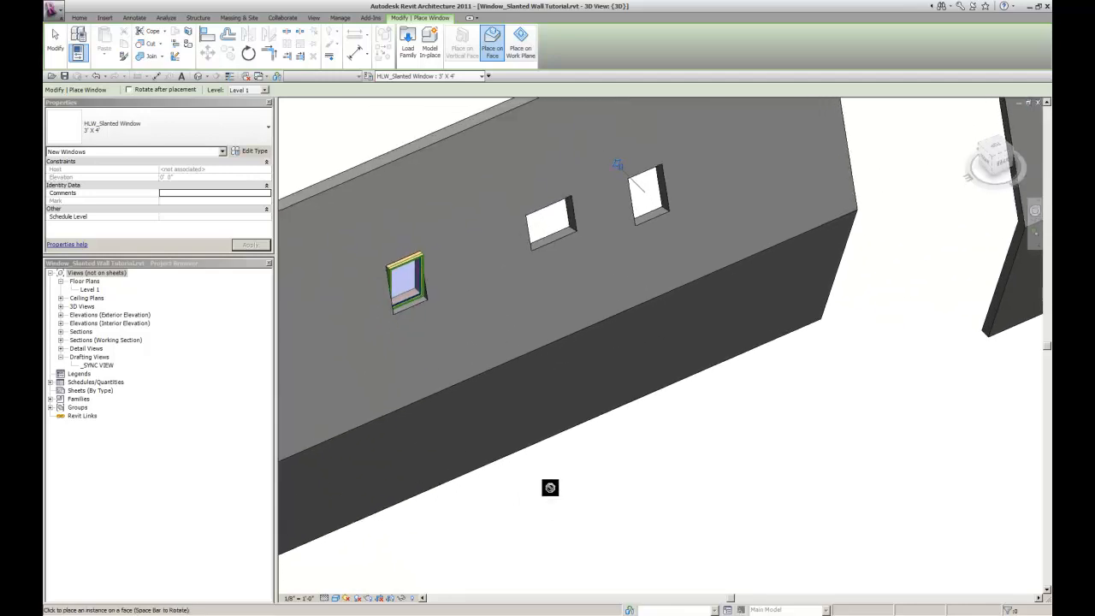
{"action": "scroll", "coordinate": [544, 513], "scroll_direction": "down", "scroll_amount": 4}
{"action": "scroll", "coordinate": [628, 449], "scroll_direction": "down", "scroll_amount": 2}
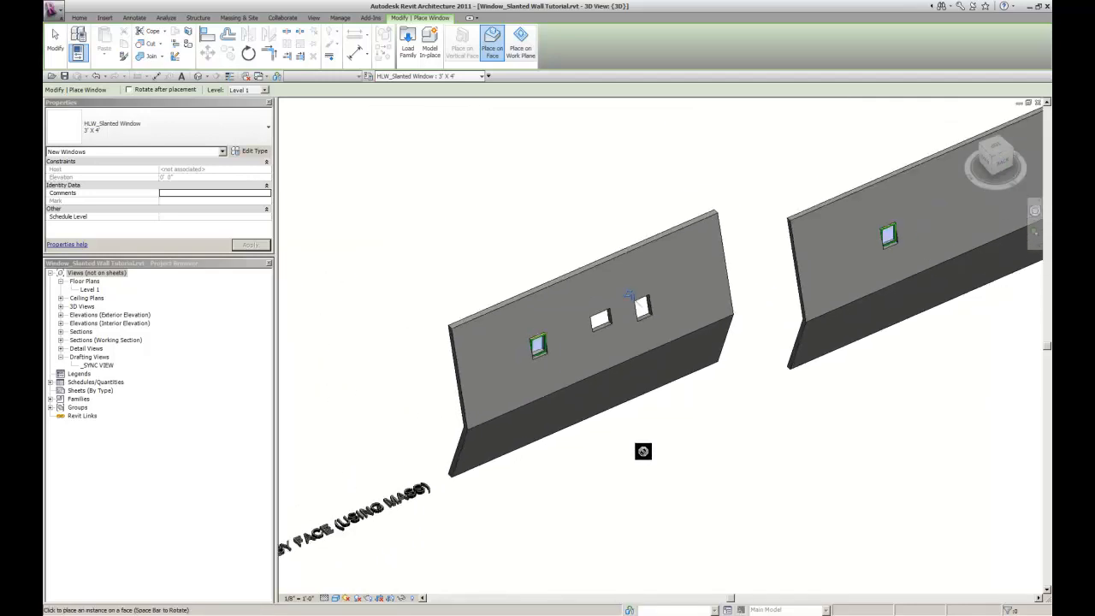
- Examine the existing window beside the new openings, and compare the mass-based wall with the in-place component wall
{"action": "middle_click_drag", "start_coordinate": [629, 450], "coordinate": [583, 460]}
{"action": "middle_click_drag", "start_coordinate": [633, 488], "coordinate": [698, 409]}
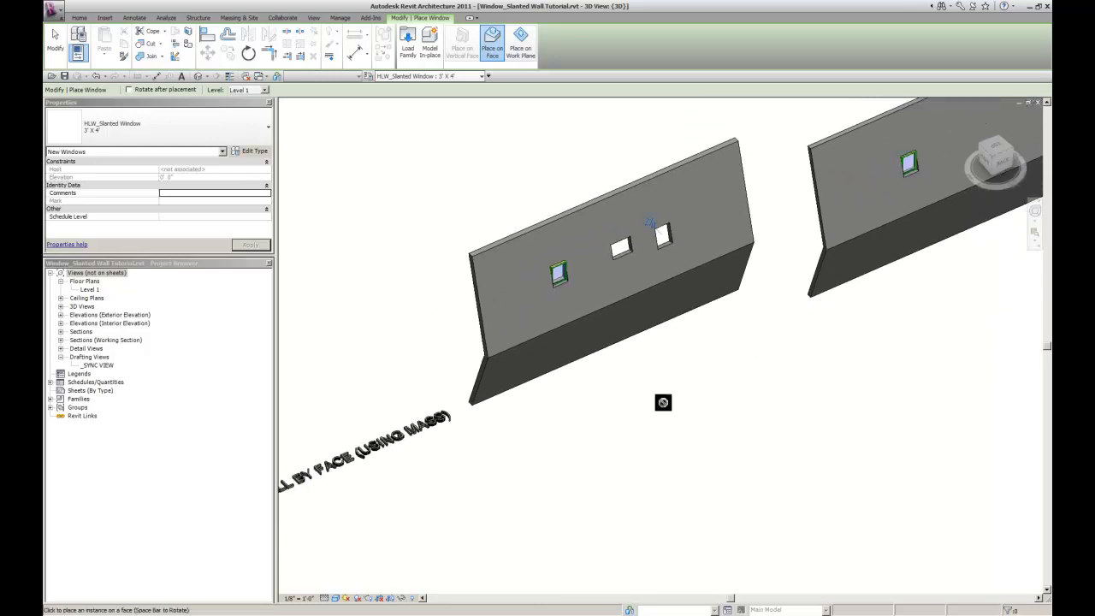
{"action": "scroll", "coordinate": [645, 408], "scroll_direction": "down", "scroll_amount": 1}
{"action": "scroll", "coordinate": [576, 334], "scroll_direction": "up", "scroll_amount": 4}
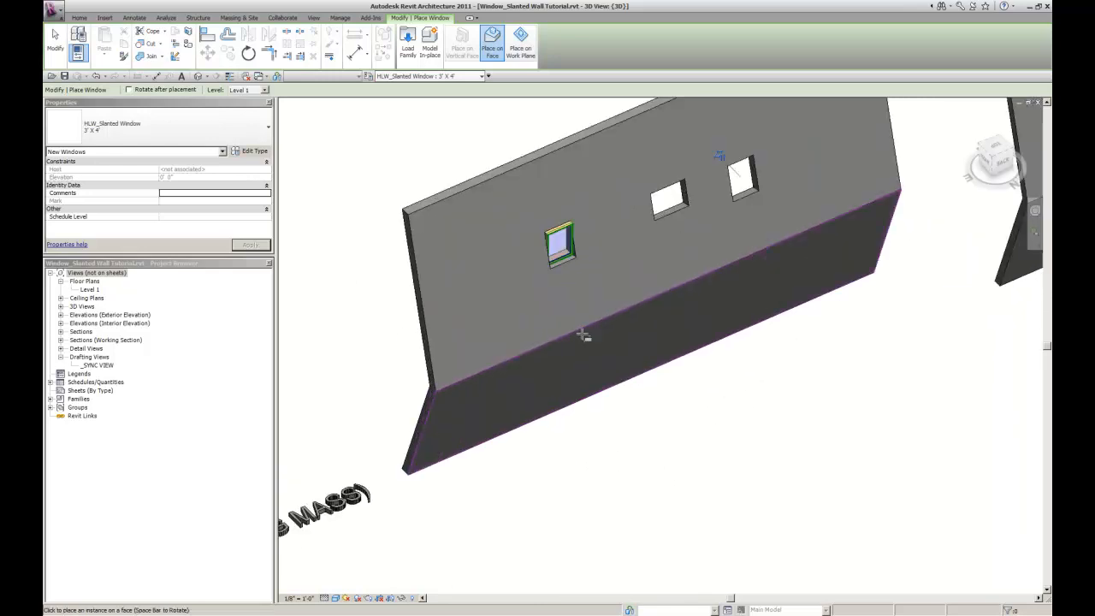
{"action": "left_click", "coordinate": [544, 243]}
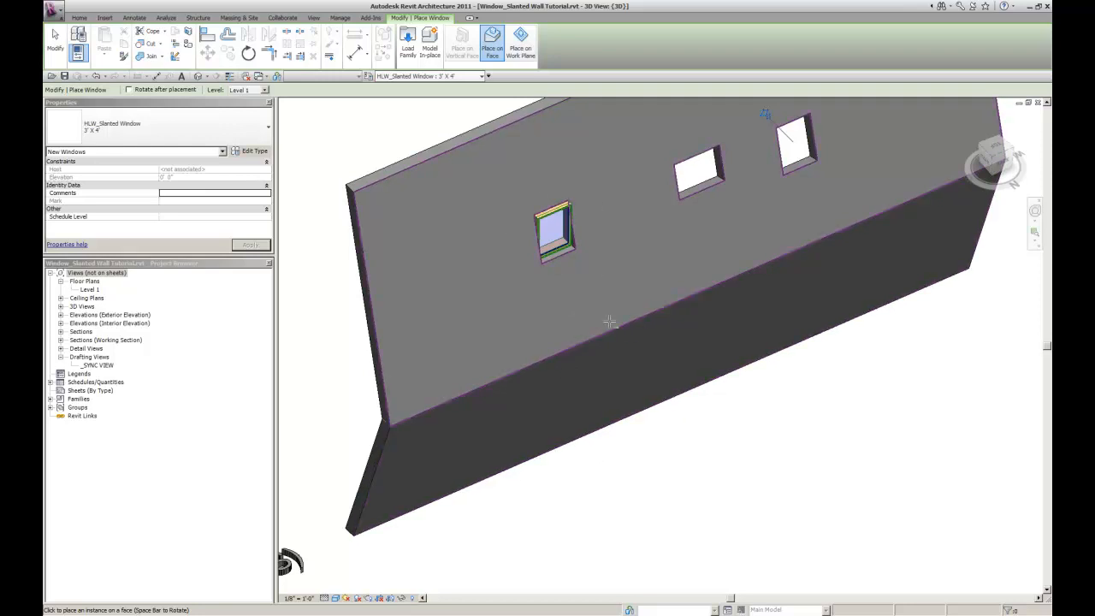
{"action": "scroll", "coordinate": [591, 337], "scroll_direction": "down", "scroll_amount": 4}
{"action": "scroll", "coordinate": [779, 364], "scroll_direction": "down", "scroll_amount": 5}
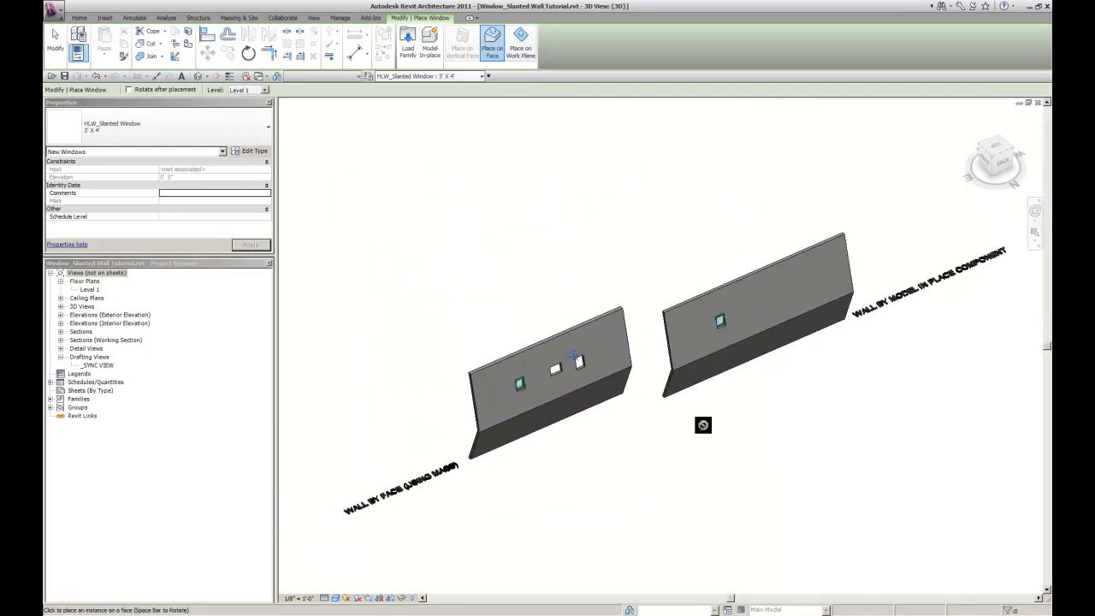
- Try to place a 3' X 4' slanted window directly on the upper face of the in-place component wall
{"action": "scroll", "coordinate": [696, 428], "scroll_direction": "up", "scroll_amount": 4}
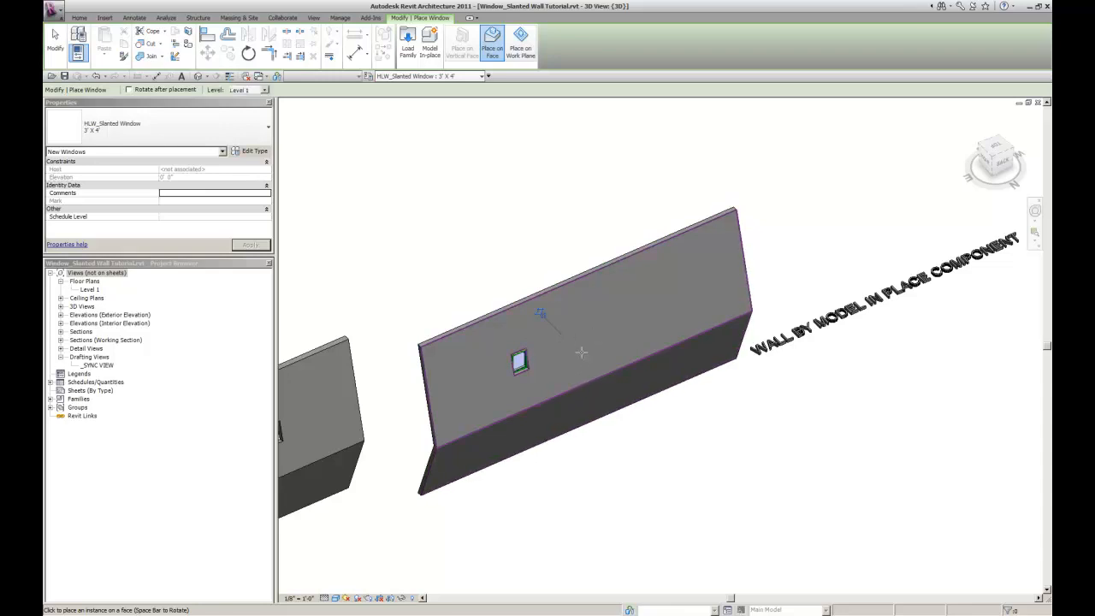
{"action": "scroll", "coordinate": [584, 372], "scroll_direction": "up", "scroll_amount": 3}
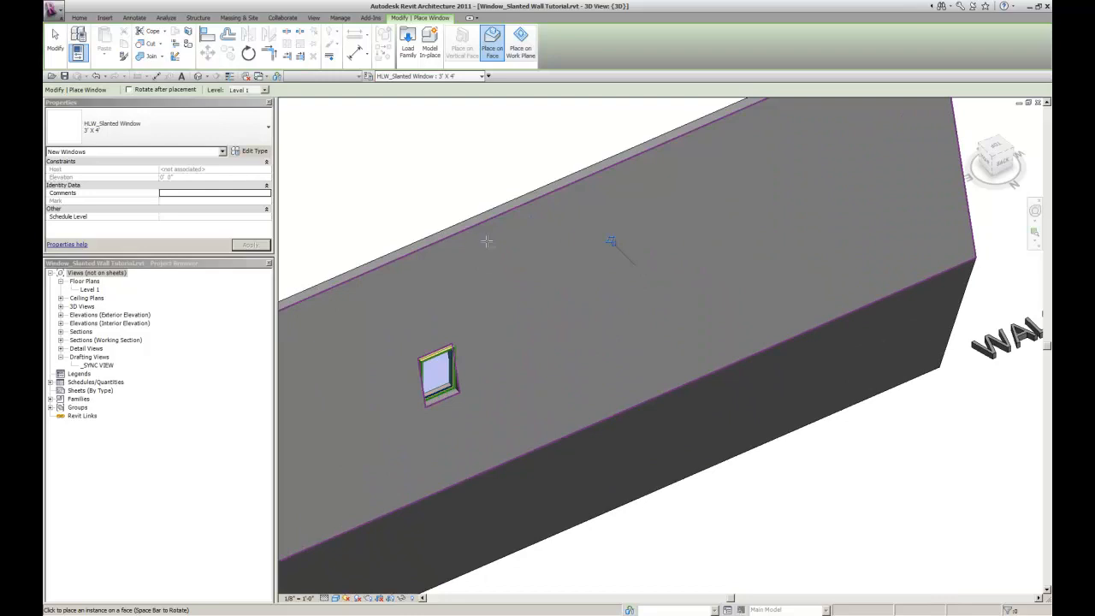
{"action": "key", "text": "Escape"}
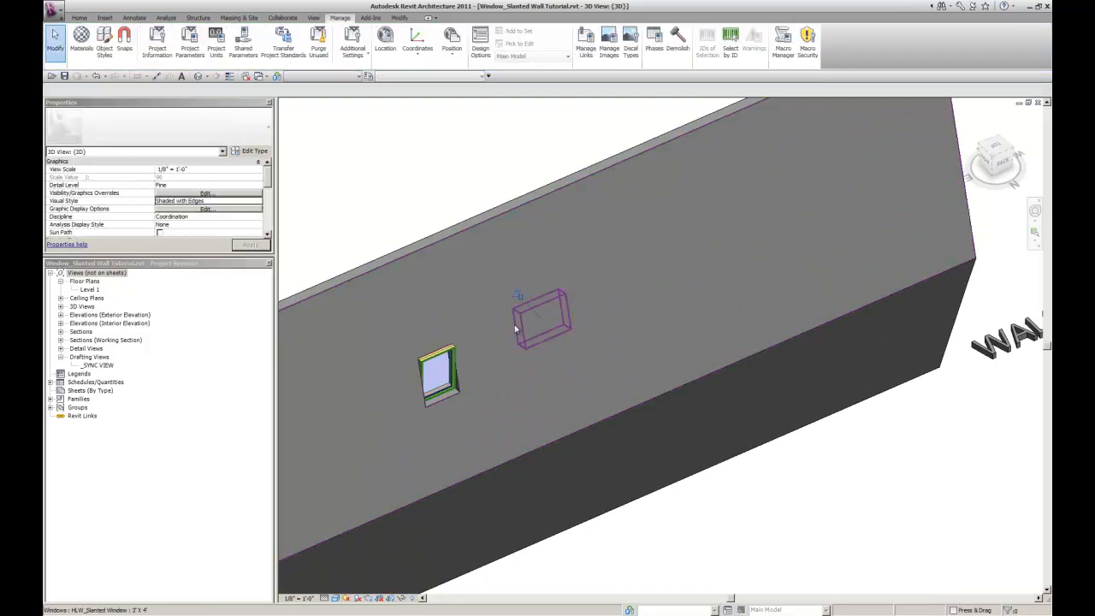
{"action": "left_click", "coordinate": [526, 313]}
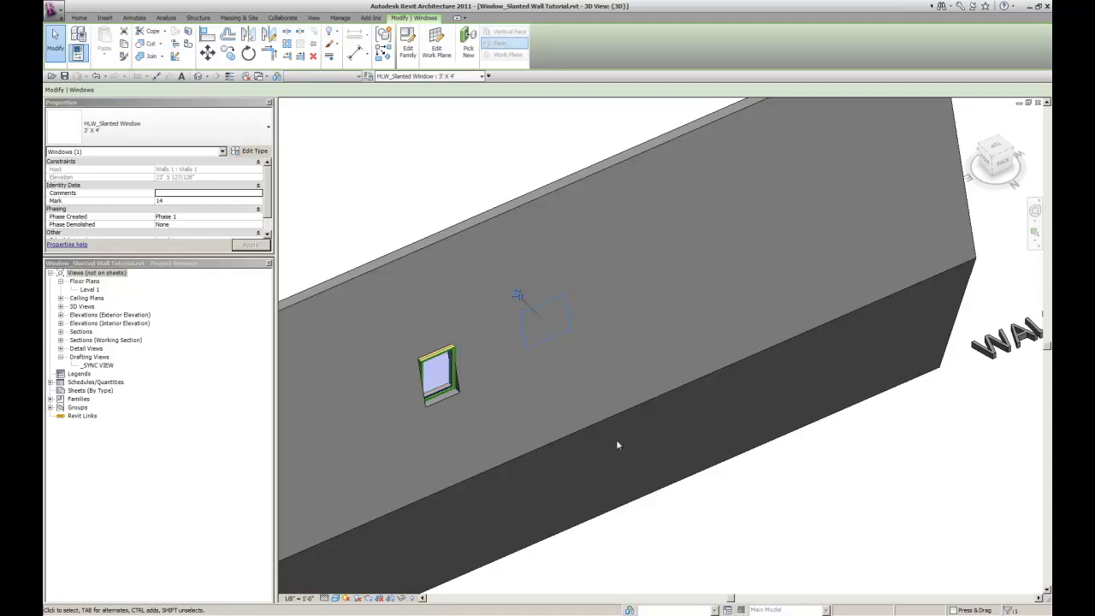
{"action": "key", "text": "Escape"}
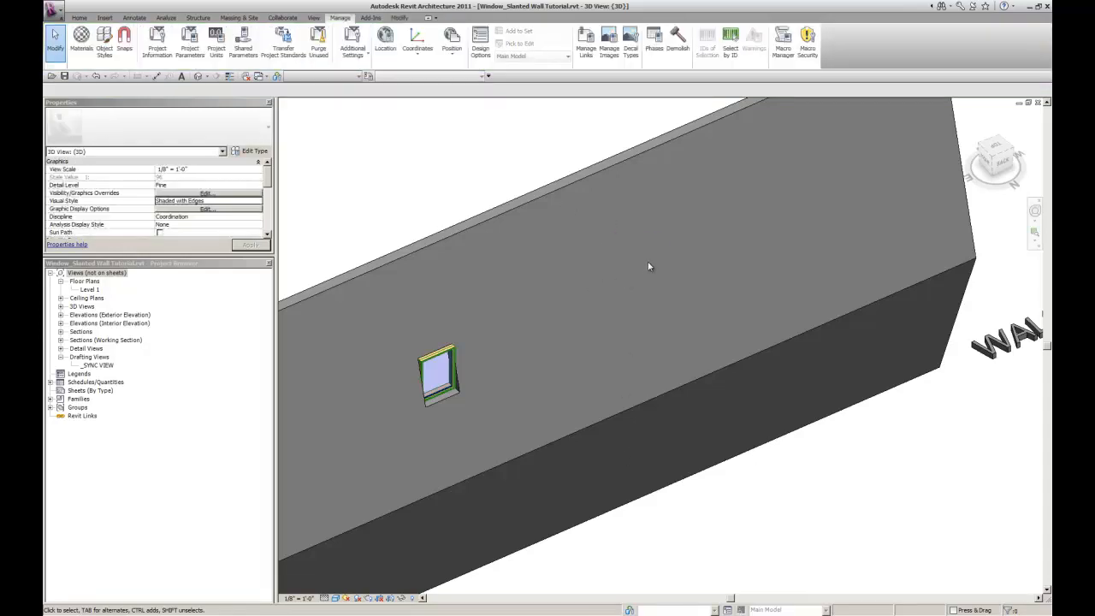
{"action": "left_click", "coordinate": [635, 250]}
{"action": "key", "text": "Escape"}
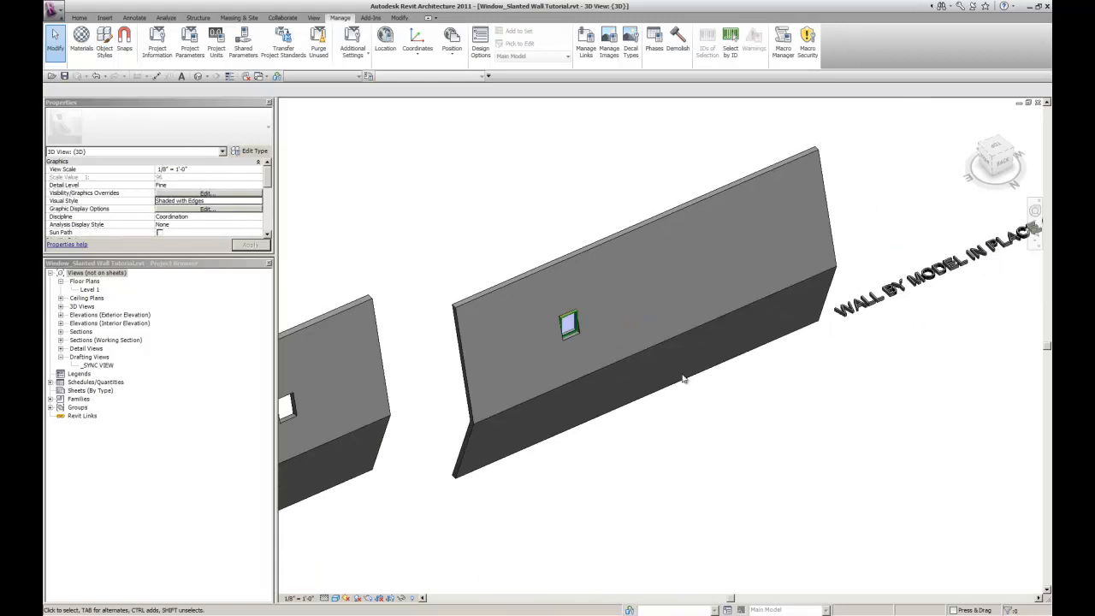
{"action": "middle_click_drag", "start_coordinate": [670, 436], "coordinate": [666, 451]}
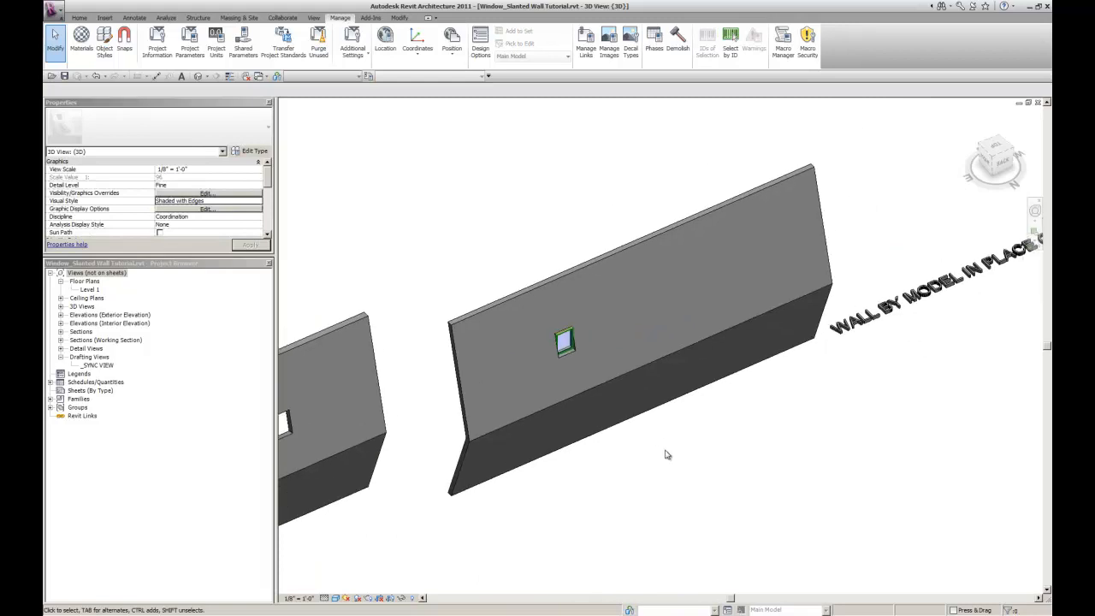
{"action": "scroll", "coordinate": [667, 454], "scroll_direction": "down", "scroll_amount": 3}
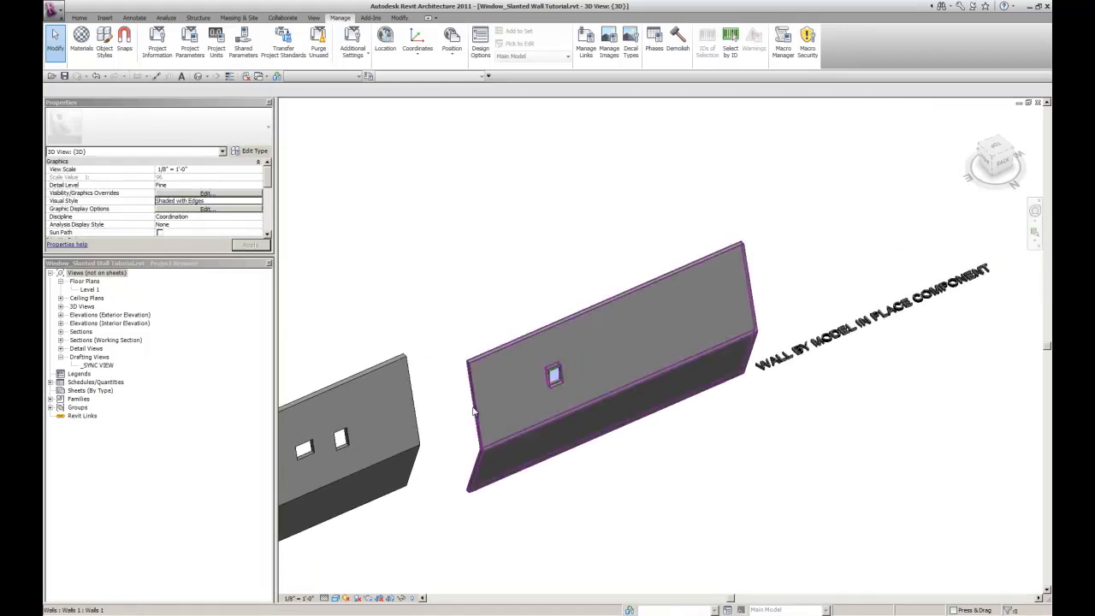
{"action": "left_click", "coordinate": [472, 416]}
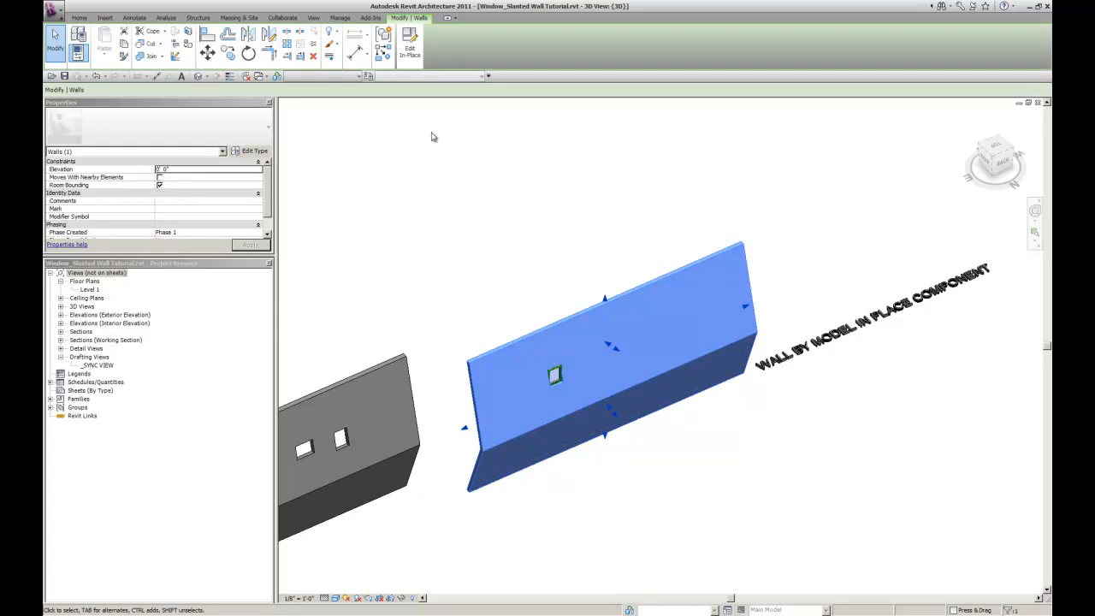
{"action": "left_click", "coordinate": [410, 43]}
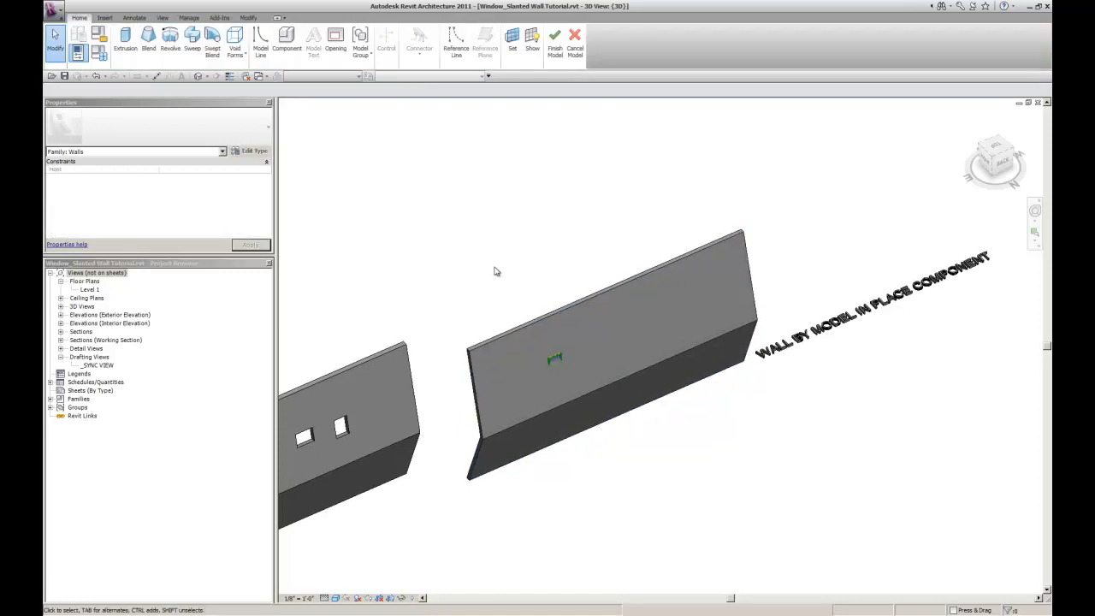
{"action": "left_click", "coordinate": [574, 43]}
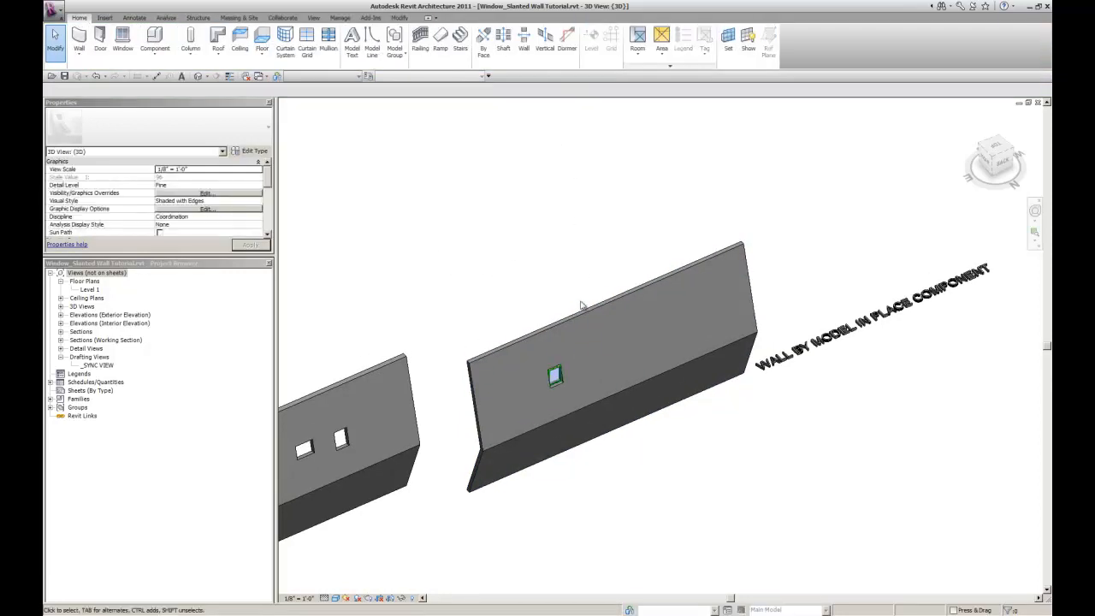
- Edit the in-place component wall and place two 3' X 4' HLW_Slanted Window components on its upper face
{"action": "left_click", "coordinate": [583, 315]}
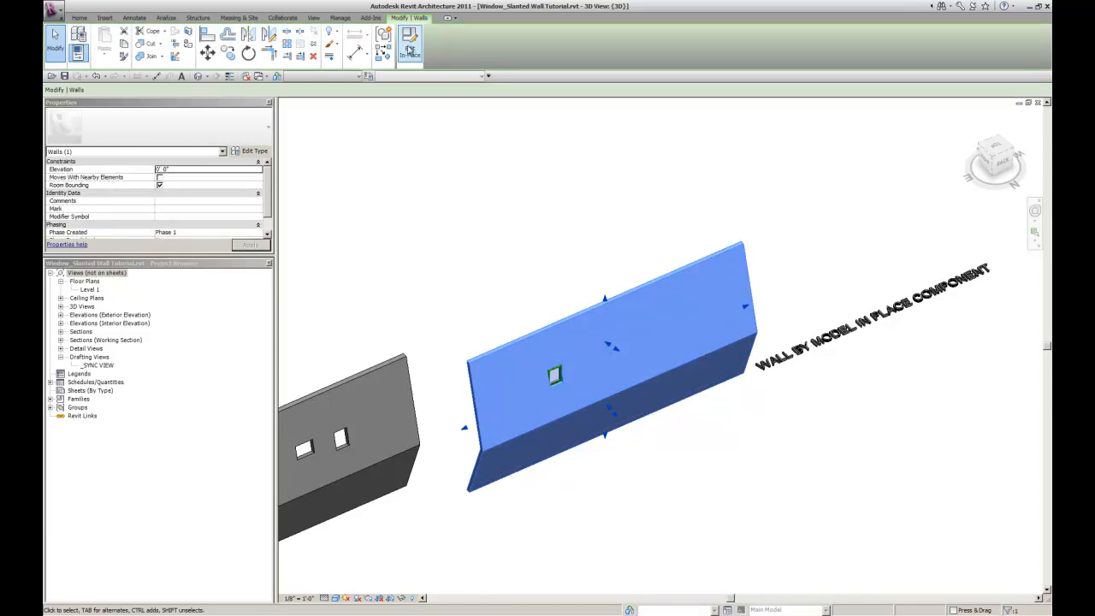
{"action": "left_click", "coordinate": [409, 49]}
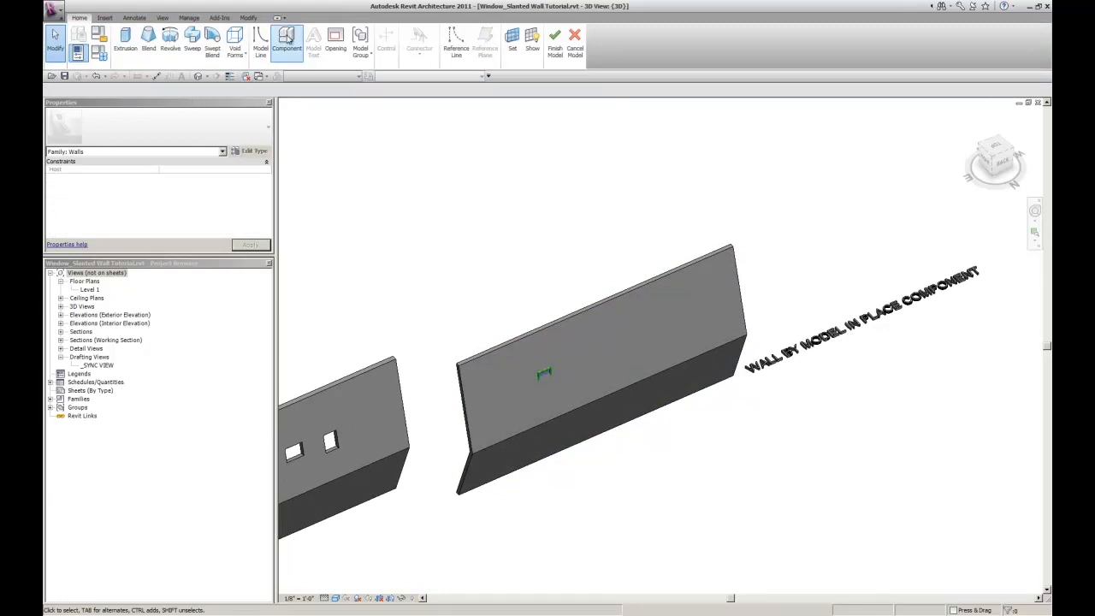
{"action": "left_click", "coordinate": [286, 36]}
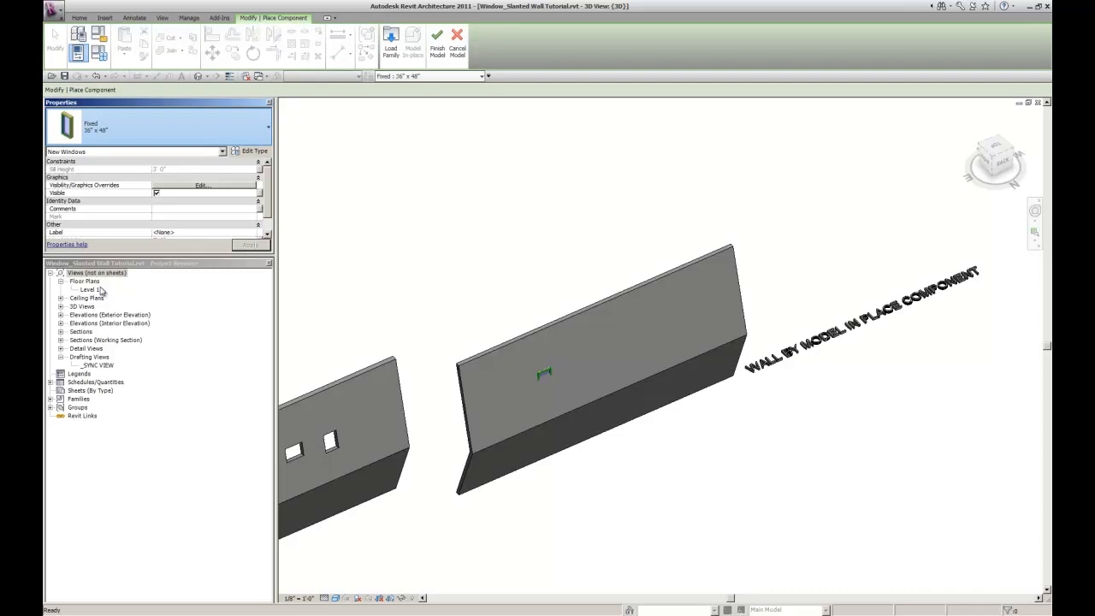
{"action": "left_click", "coordinate": [599, 350]}
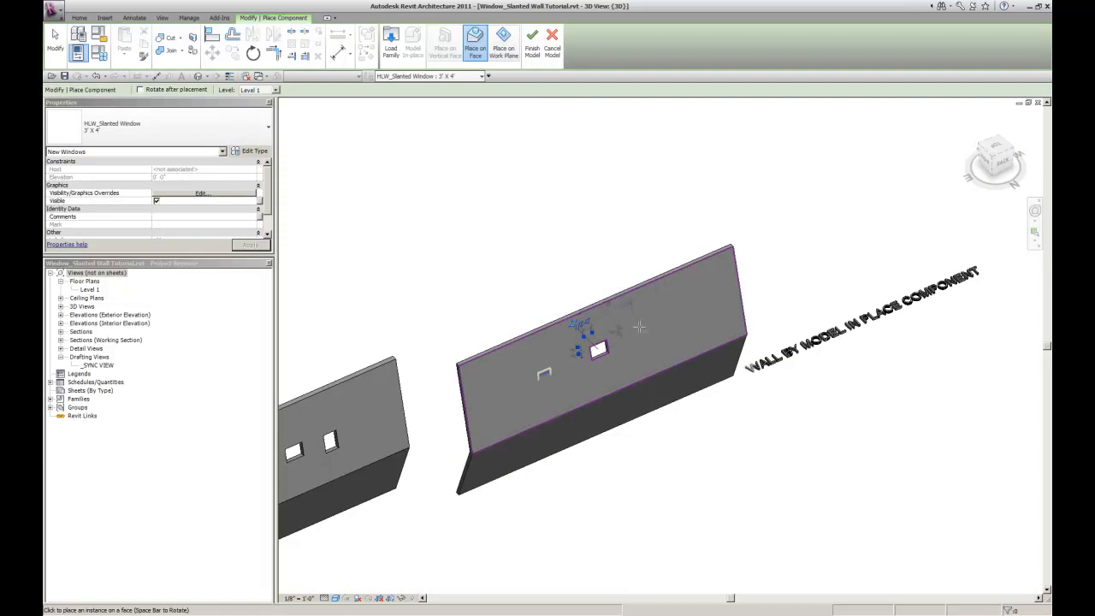
- Place one 4' X 5' window on the wall's upper face and another on its lower face, finishing the in-place model
{"action": "left_click", "coordinate": [222, 135]}
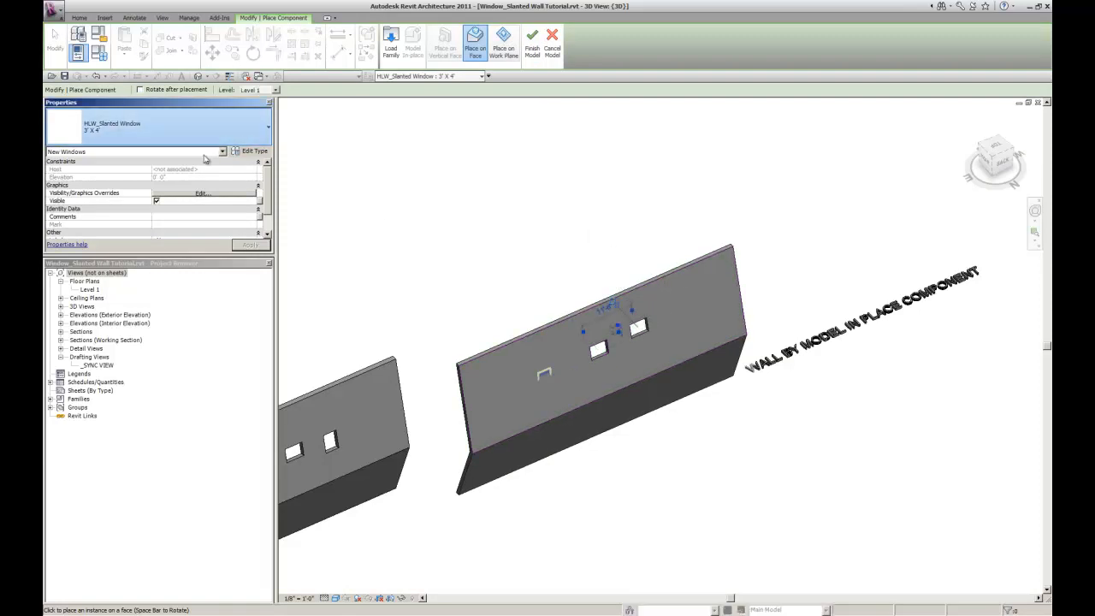
{"action": "left_click", "coordinate": [133, 293]}
{"action": "left_click", "coordinate": [687, 314]}
{"action": "left_click", "coordinate": [631, 407]}
{"action": "scroll", "coordinate": [486, 300], "scroll_direction": "up", "scroll_amount": 1}
{"action": "middle_click_drag", "start_coordinate": [508, 304], "coordinate": [448, 285]}
{"action": "left_click", "coordinate": [537, 56]}
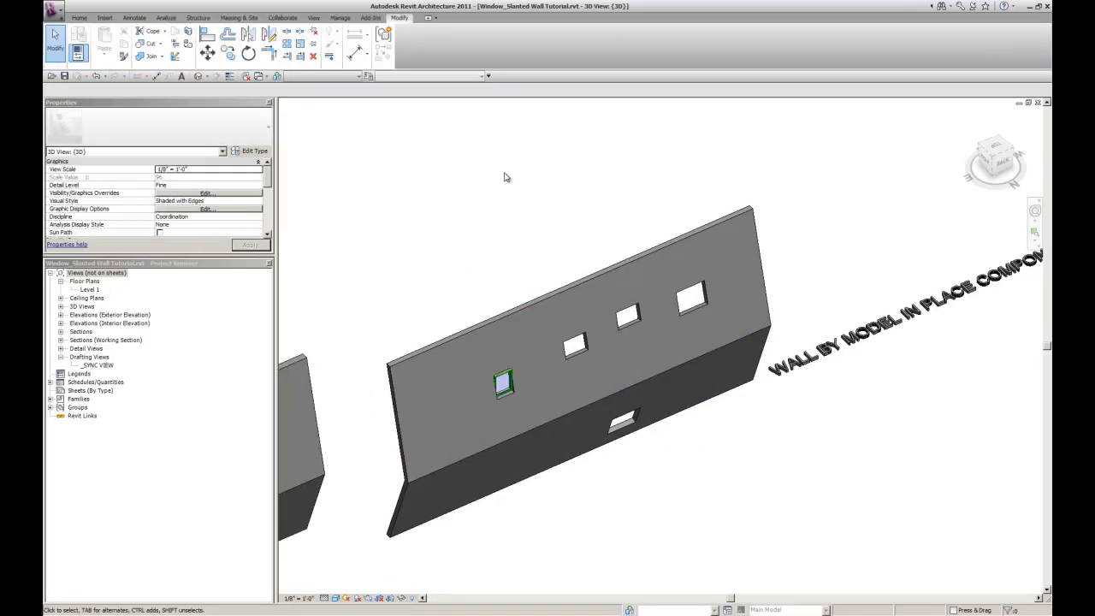
- Inspect the sides and sills of the new openings in the in-place component wall from a low side angle
{"action": "scroll", "coordinate": [519, 223], "scroll_direction": "up", "scroll_amount": 2}
{"action": "middle_click_drag", "start_coordinate": [625, 409], "coordinate": [736, 351], "text": "shift"}
{"action": "scroll", "coordinate": [729, 329], "scroll_direction": "down", "scroll_amount": 3}
{"action": "scroll", "coordinate": [690, 341], "scroll_direction": "up", "scroll_amount": 6}
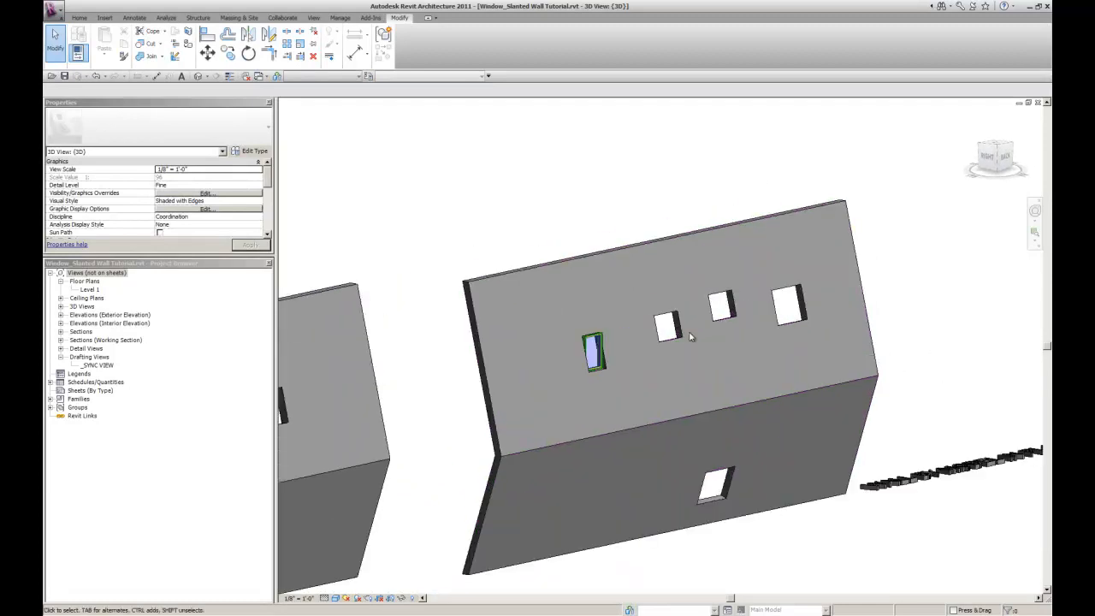
{"action": "middle_click_drag", "start_coordinate": [684, 416], "coordinate": [401, 352], "text": "shift"}
{"action": "scroll", "coordinate": [508, 372], "scroll_direction": "up", "scroll_amount": 5}
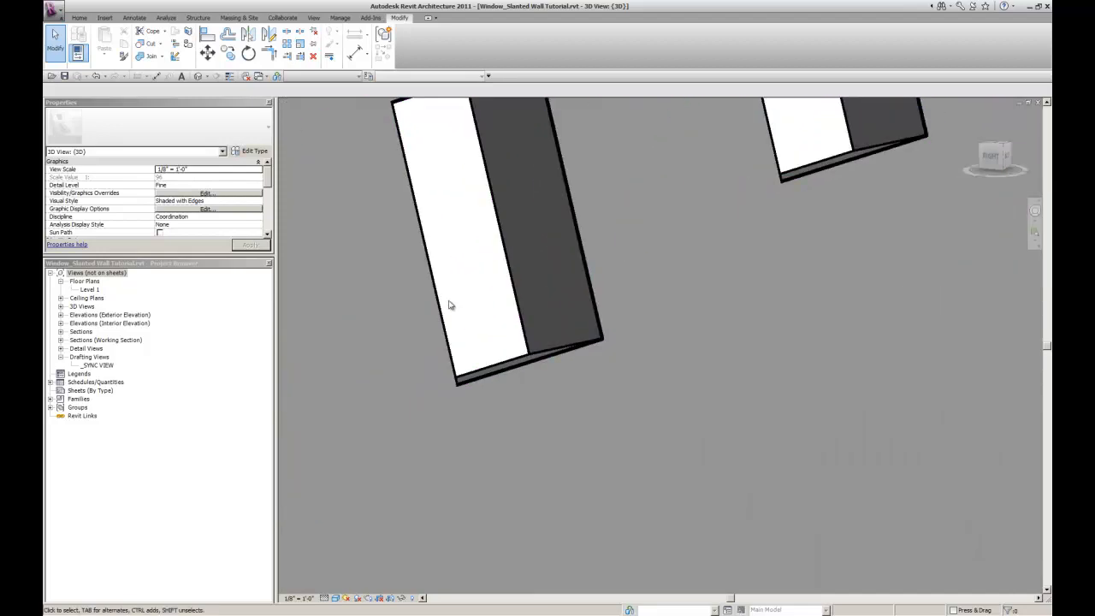
{"action": "middle_click_drag", "start_coordinate": [454, 286], "coordinate": [557, 335], "text": "shift"}
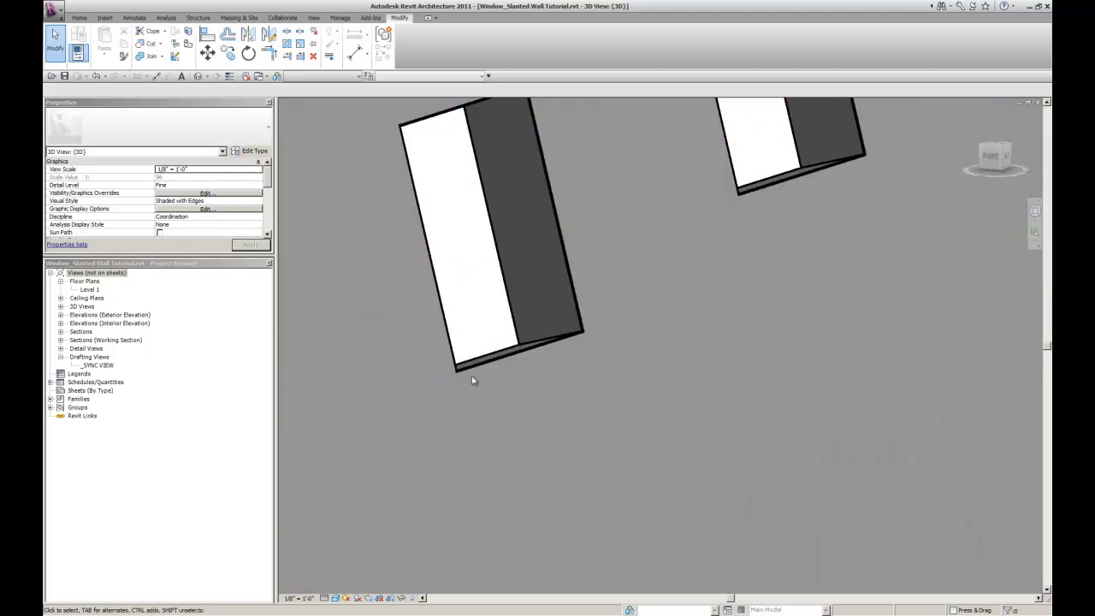
{"action": "scroll", "coordinate": [513, 350], "scroll_direction": "down", "scroll_amount": 2}
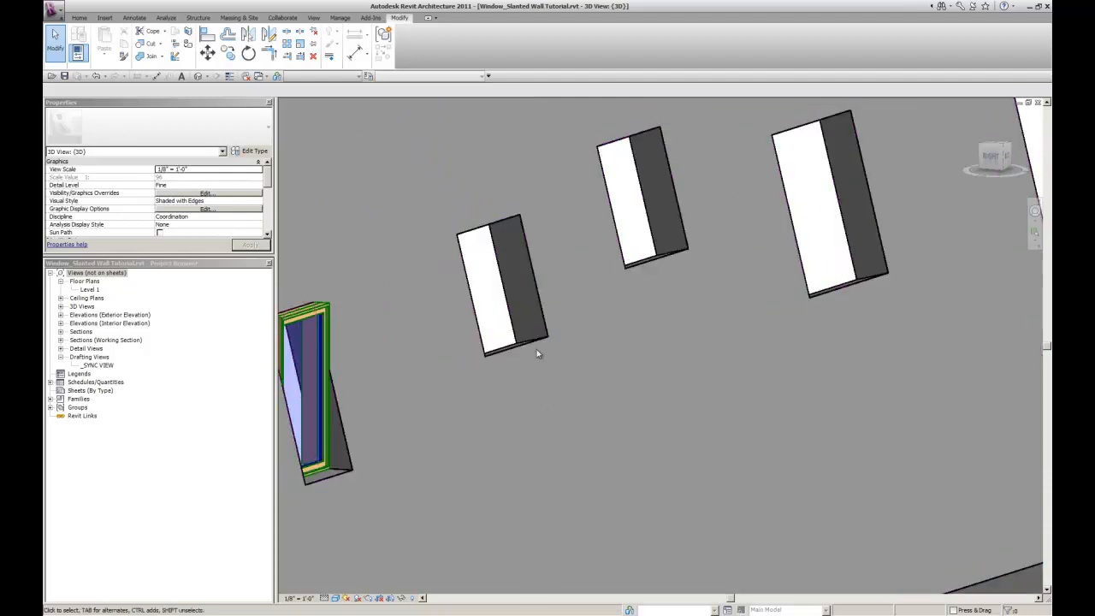
- Compare the existing window's opening with the new face-based openings across both slanted walls
{"action": "scroll", "coordinate": [547, 362], "scroll_direction": "down", "scroll_amount": 3}
{"action": "middle_click_drag", "start_coordinate": [423, 454], "coordinate": [516, 366]}
{"action": "scroll", "coordinate": [516, 357], "scroll_direction": "up", "scroll_amount": 4}
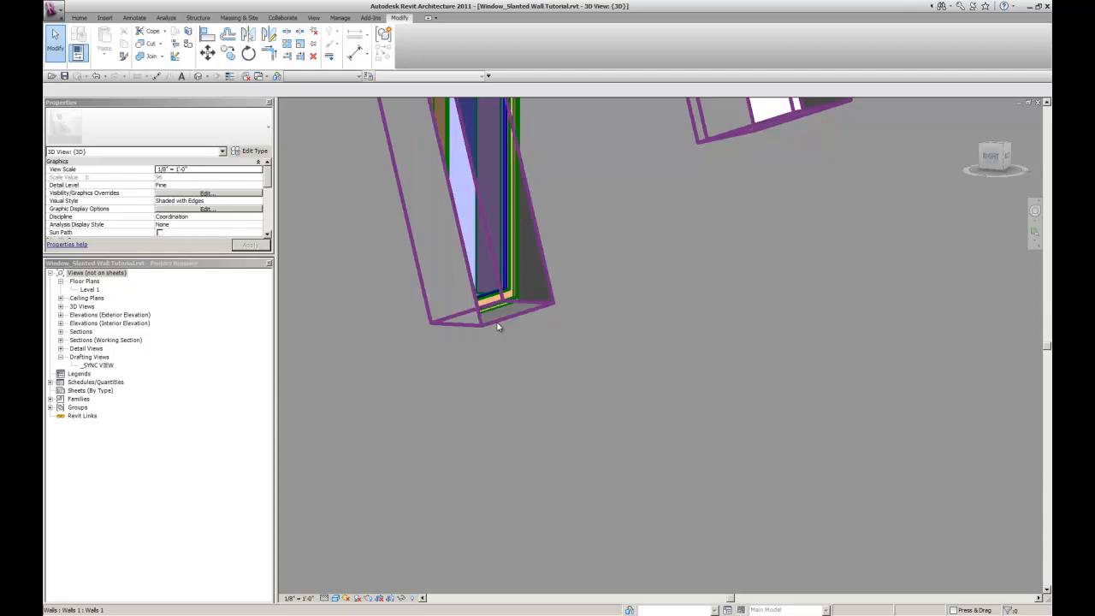
{"action": "scroll", "coordinate": [499, 327], "scroll_direction": "down", "scroll_amount": 3}
{"action": "mouse_move", "coordinate": [498, 327]}
{"action": "middle_mouse_down", "text": "shift"}
{"action": "mouse_move", "coordinate": [553, 312]}
{"action": "mouse_move", "coordinate": [439, 352]}
{"action": "mouse_move", "coordinate": [502, 320]}
{"action": "middle_mouse_up", "text": "shift"}
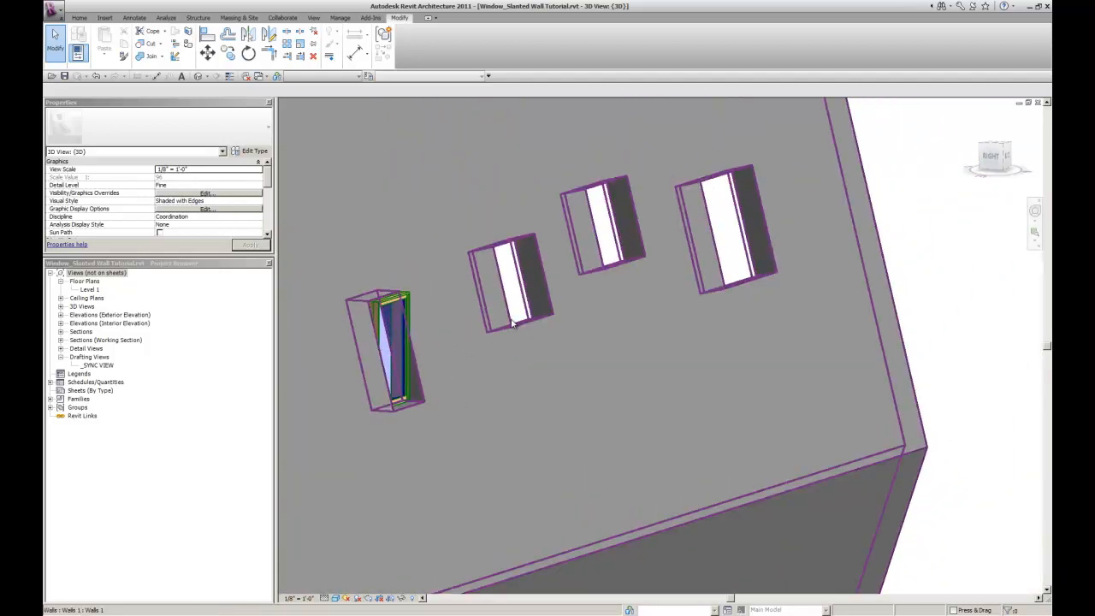
{"action": "scroll", "coordinate": [511, 323], "scroll_direction": "down", "scroll_amount": 2}
{"action": "middle_click_drag", "start_coordinate": [515, 325], "coordinate": [586, 341], "text": "shift"}
{"action": "scroll", "coordinate": [519, 326], "scroll_direction": "down", "scroll_amount": 3}
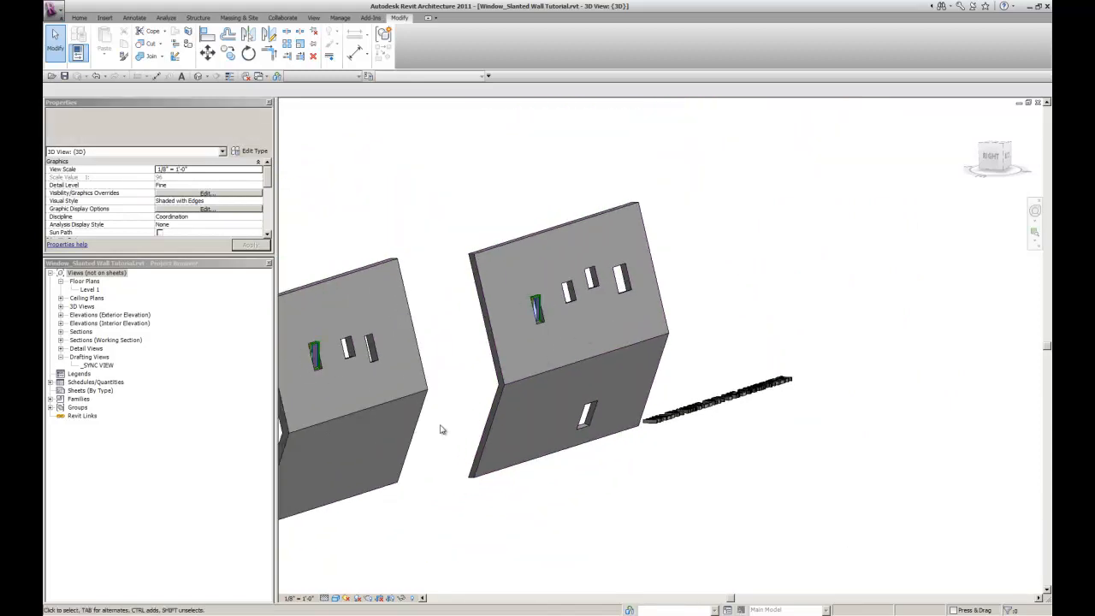
{"action": "middle_click_drag", "start_coordinate": [469, 375], "coordinate": [547, 399], "text": "shift"}
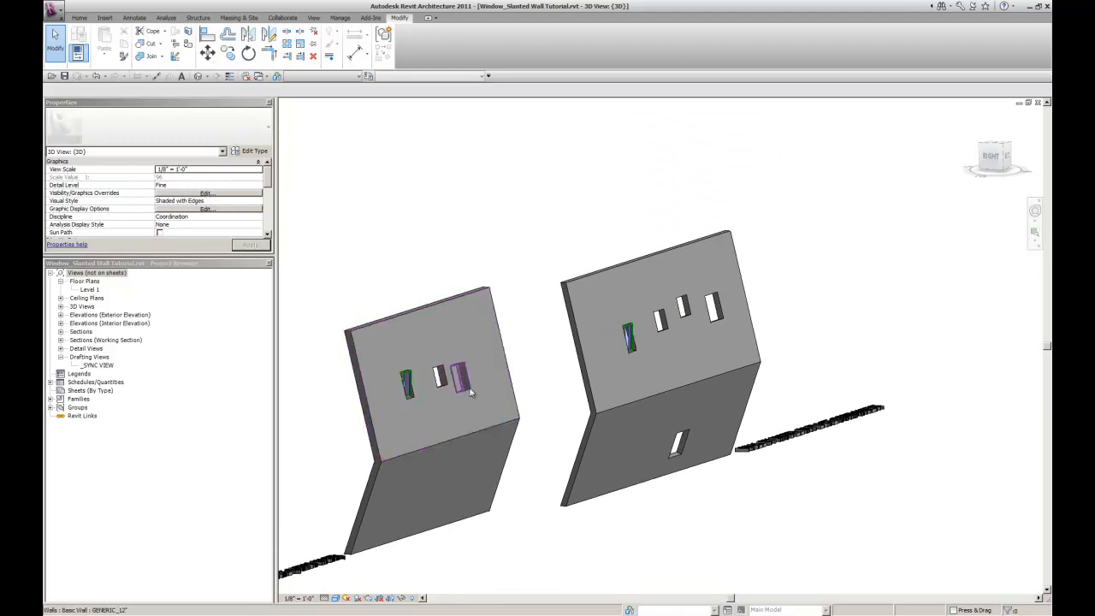
- Open the HLW_Slanted Window family for editing from the upright 3' X 4' window in the mass-based wall
{"action": "middle_click_drag", "start_coordinate": [563, 356], "coordinate": [558, 436], "text": "shift"}
{"action": "scroll", "coordinate": [463, 430], "scroll_direction": "up", "scroll_amount": 1}
{"action": "scroll", "coordinate": [516, 396], "scroll_direction": "up", "scroll_amount": 5}
{"action": "left_click", "coordinate": [602, 324]}
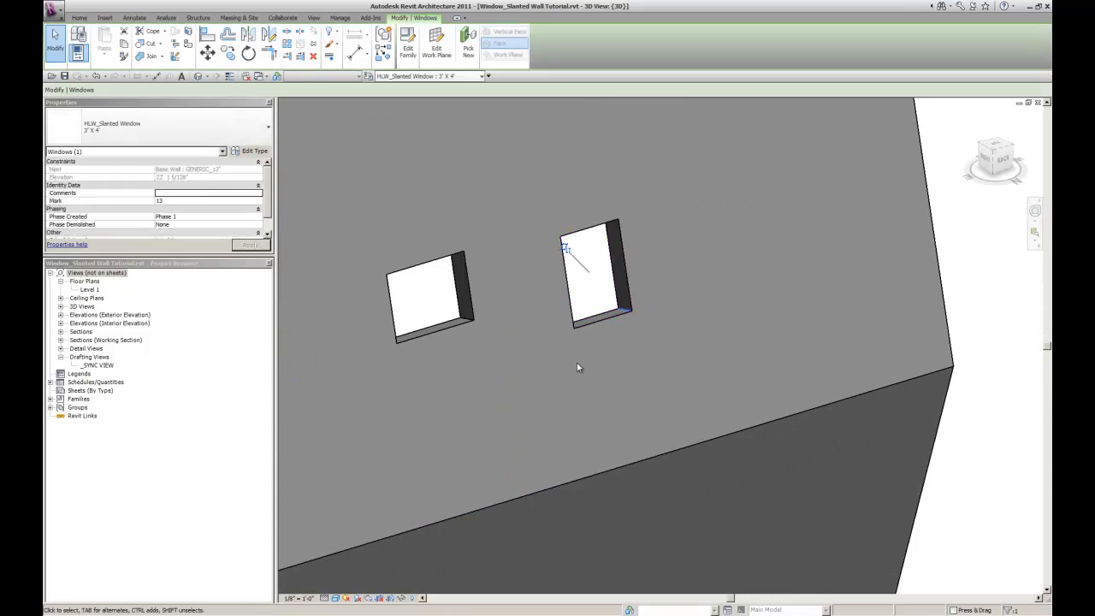
{"action": "scroll", "coordinate": [653, 301], "scroll_direction": "down", "scroll_amount": 3}
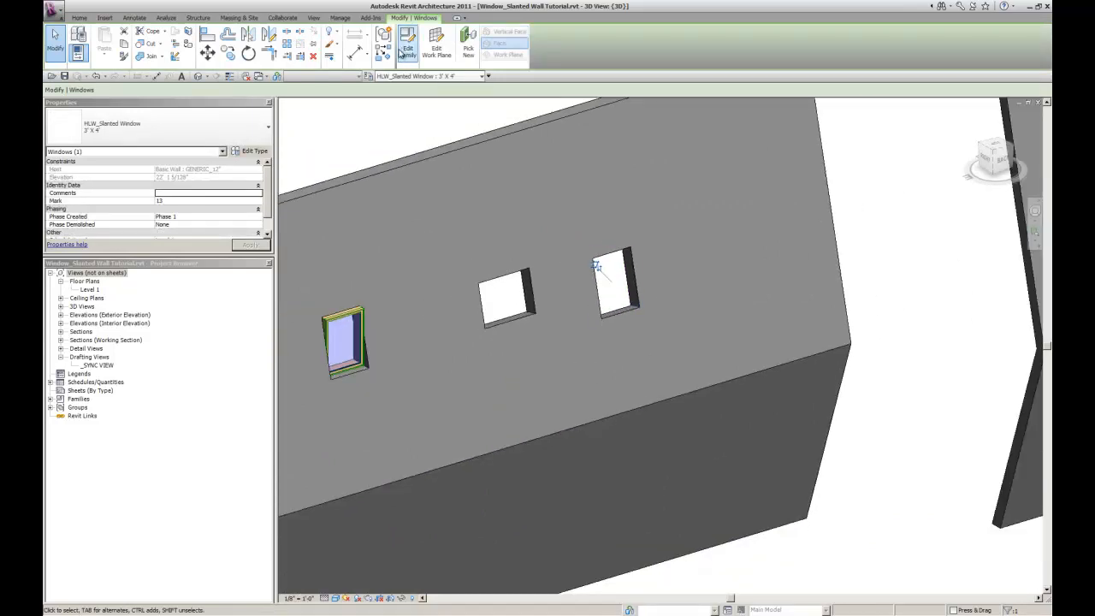
{"action": "left_click", "coordinate": [407, 44]}
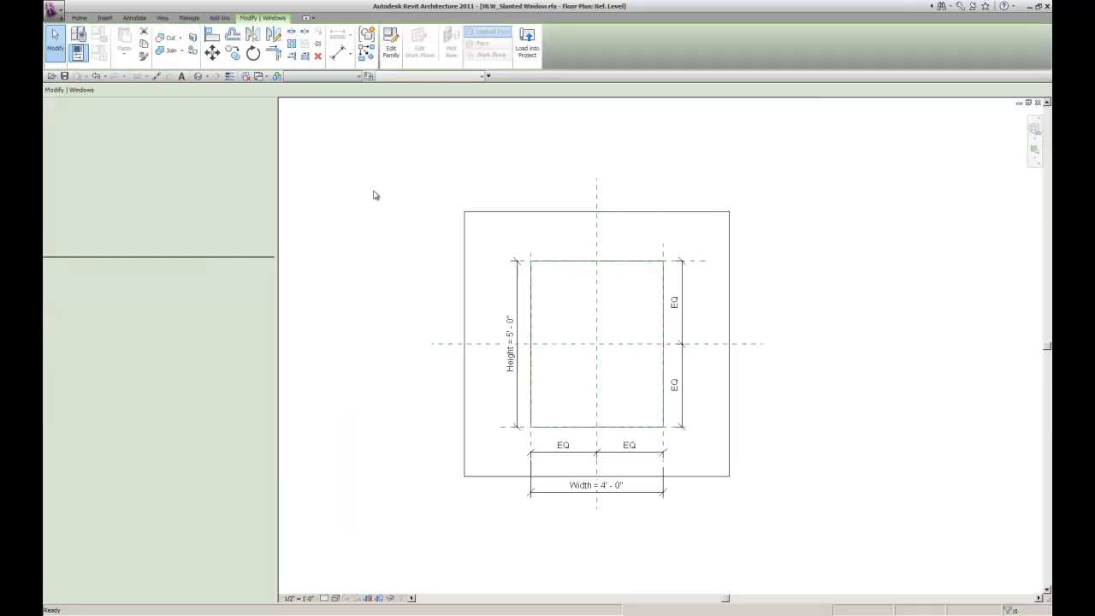
- Start a solid extrusion and sketch a 4' x 5' rectangle on the opening's reference planes, locking its sides to them
{"action": "scroll", "coordinate": [557, 392], "scroll_direction": "up", "scroll_amount": 5}
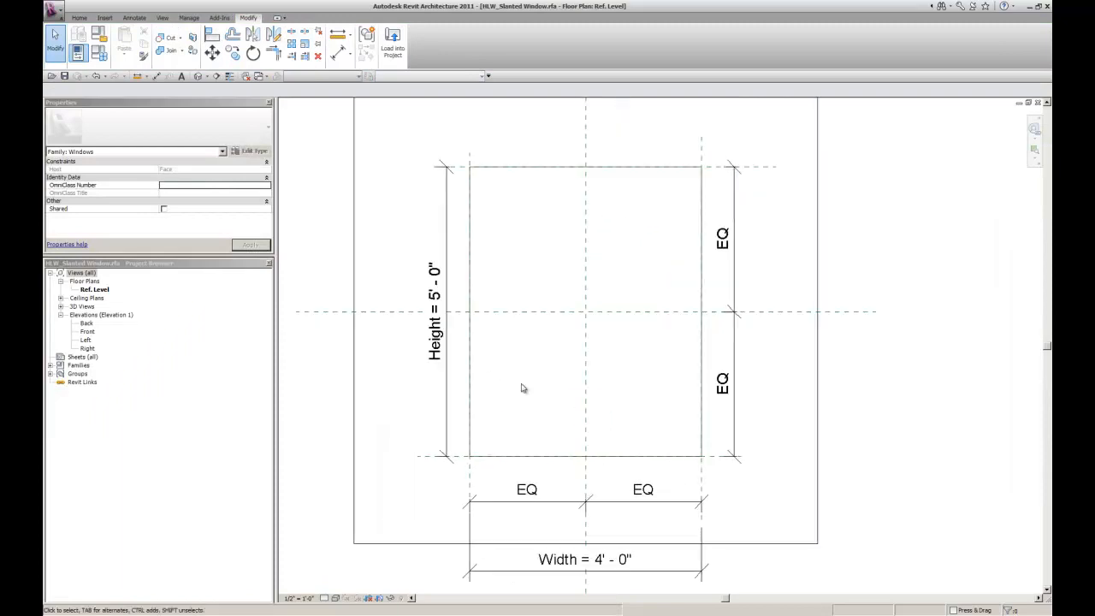
{"action": "middle_click_drag", "start_coordinate": [485, 242], "coordinate": [486, 255]}
{"action": "left_click", "coordinate": [83, 18]}
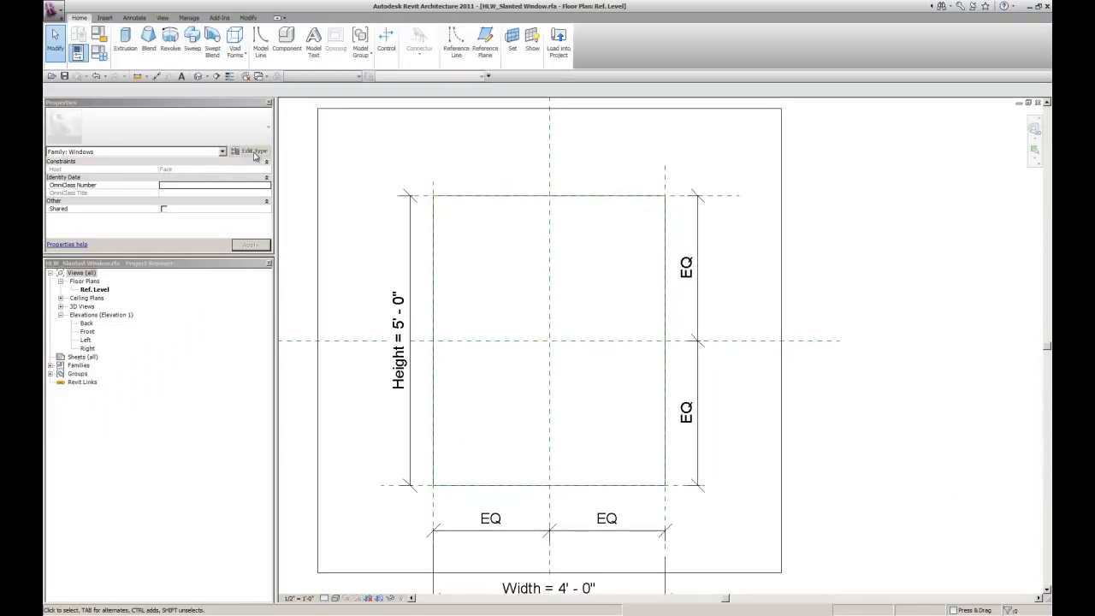
{"action": "left_click", "coordinate": [126, 37]}
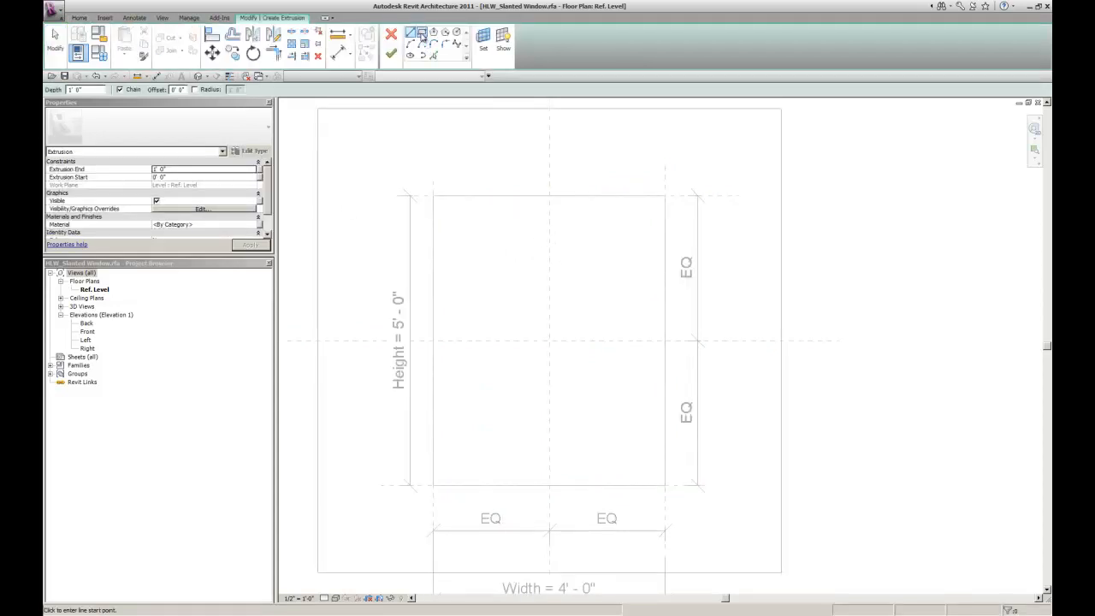
{"action": "left_click", "coordinate": [435, 197]}
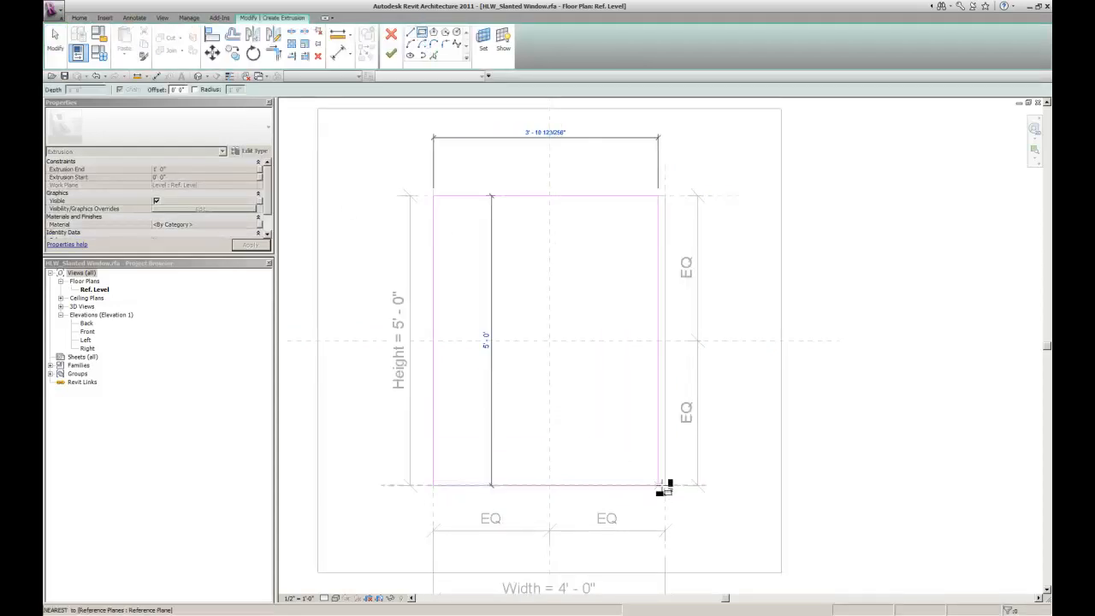
{"action": "left_click", "coordinate": [666, 485]}
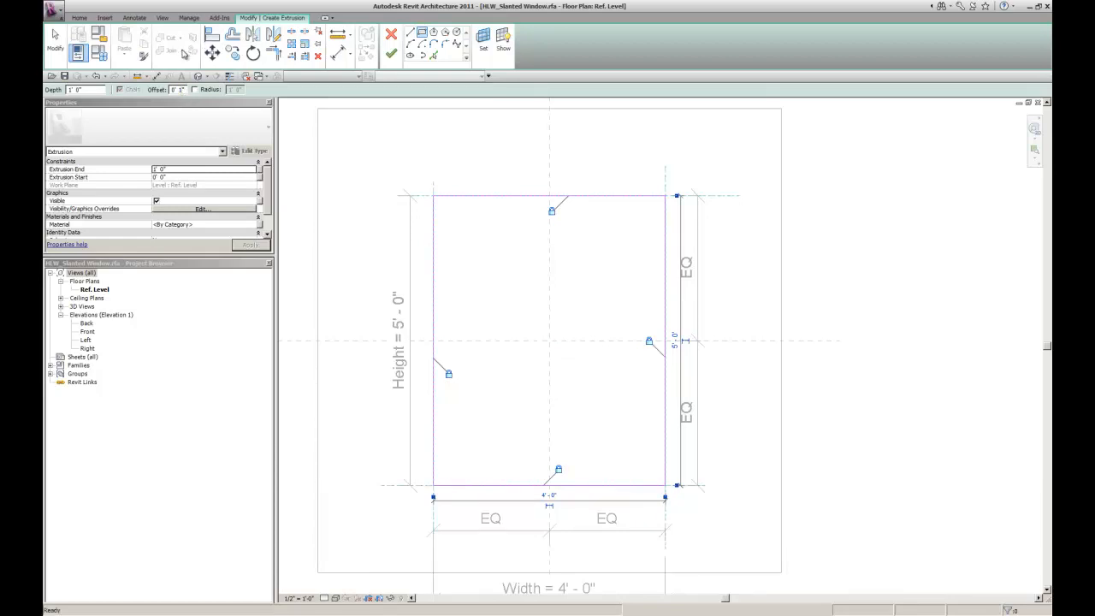
- Add an inner rectangle offset 1" inward from the first one and finish the frame extrusion
{"action": "left_click", "coordinate": [434, 195]}
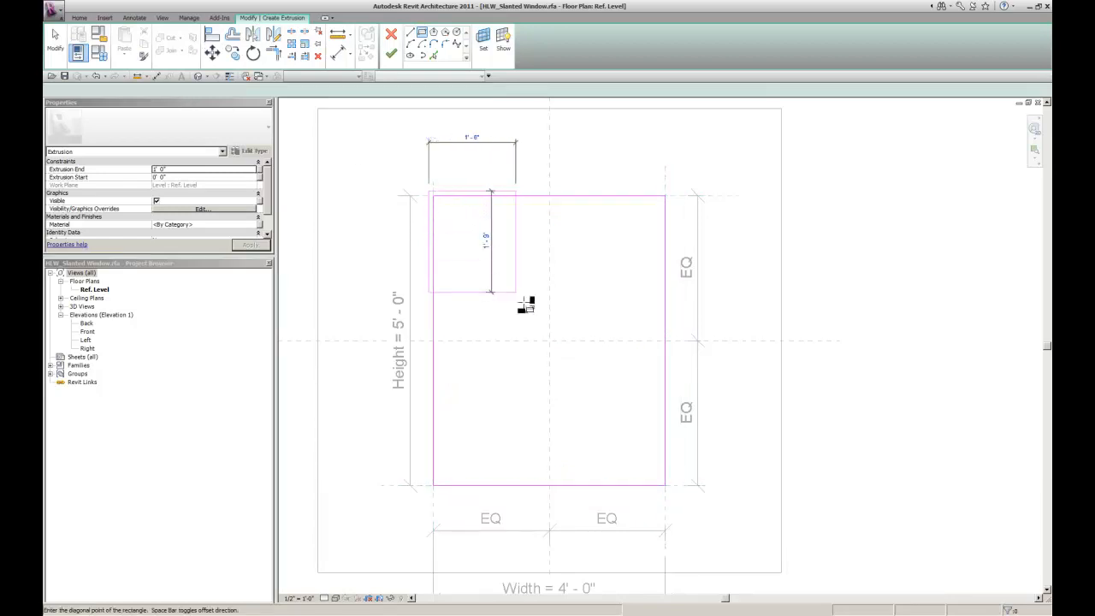
{"action": "key", "text": "space"}
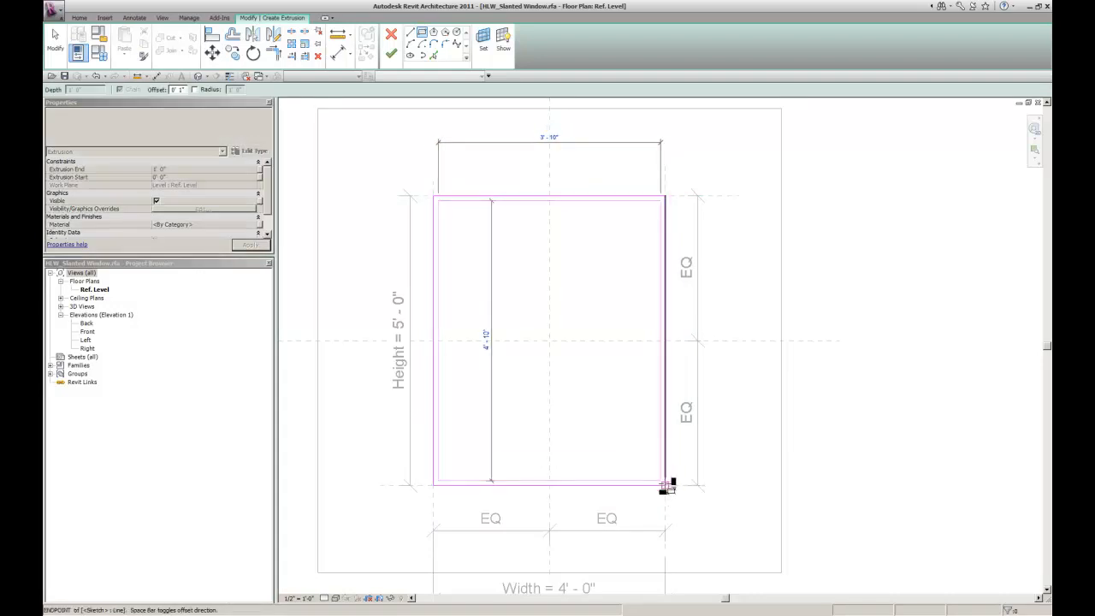
{"action": "left_click", "coordinate": [663, 485]}
{"action": "left_click", "coordinate": [390, 54]}
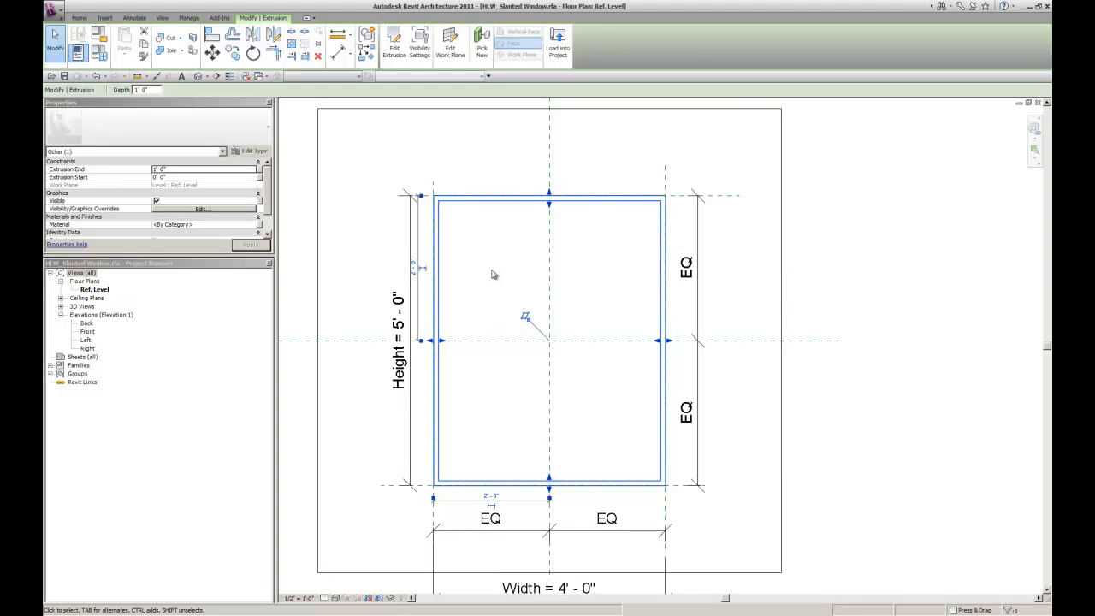
- Cut a horizontal section through the upper half of the window frame and open that section view
{"action": "scroll", "coordinate": [496, 273], "scroll_direction": "down", "scroll_amount": 2}
{"action": "middle_click_drag", "start_coordinate": [541, 277], "coordinate": [570, 280]}
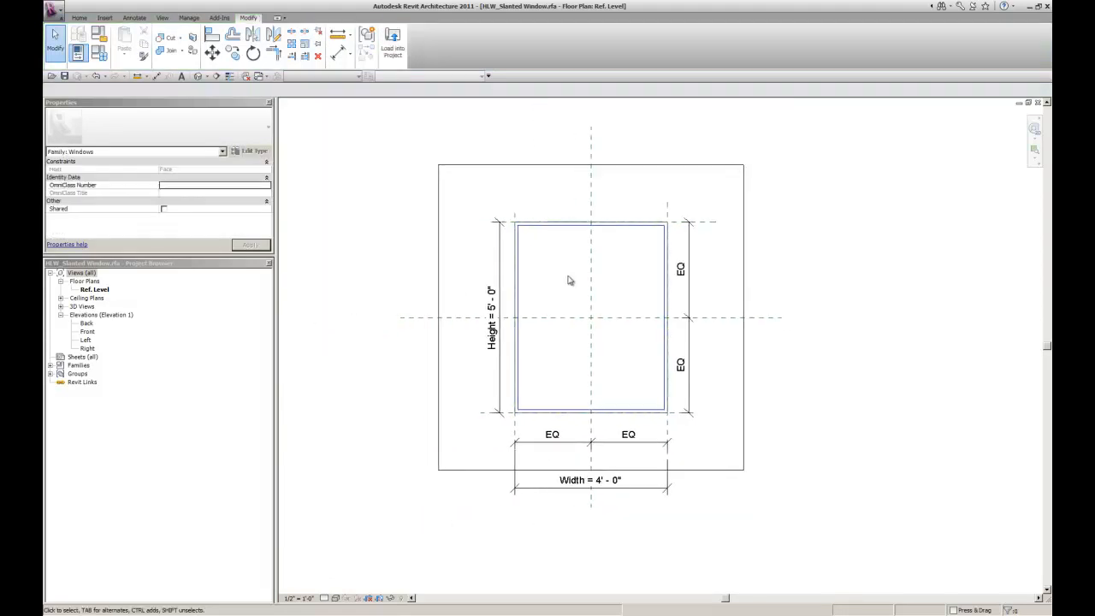
{"action": "left_click", "coordinate": [217, 77]}
{"action": "left_click", "coordinate": [407, 261]}
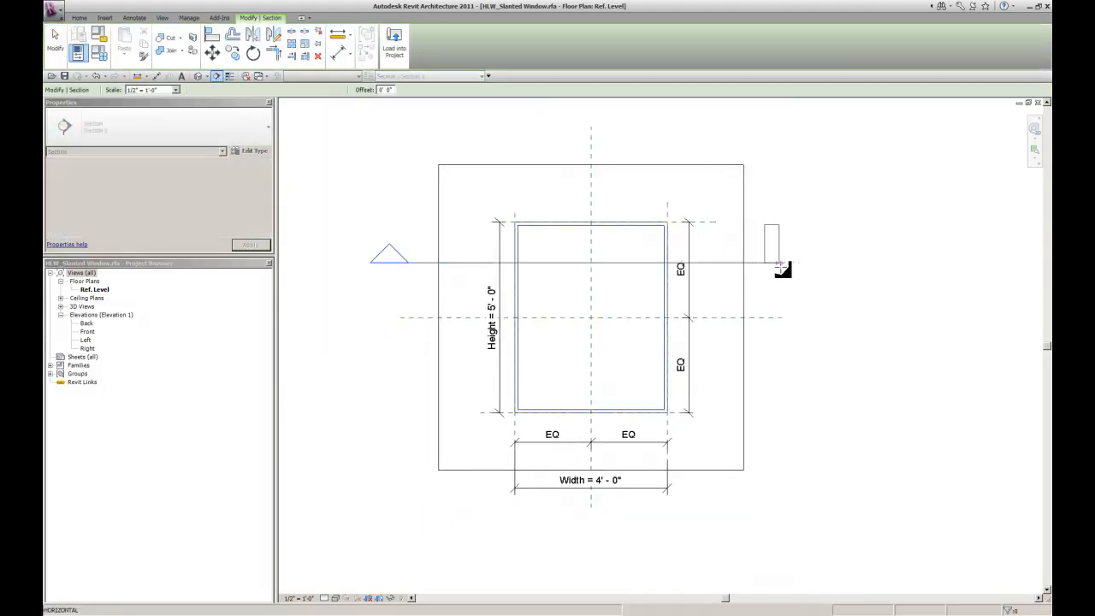
{"action": "left_click", "coordinate": [781, 262]}
{"action": "key", "text": "Escape"}
{"action": "double_click", "coordinate": [391, 255]}
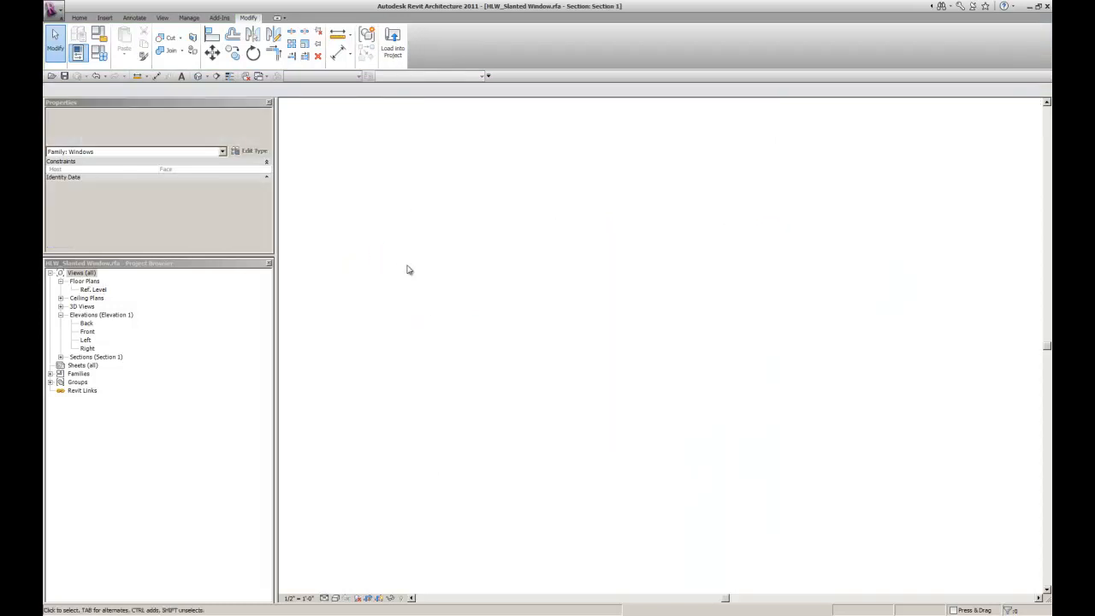
- Set the frame extrusion's end to 2" below the Ref. Level so the frame sits inside the wall
{"action": "scroll", "coordinate": [598, 403], "scroll_direction": "up", "scroll_amount": 5}
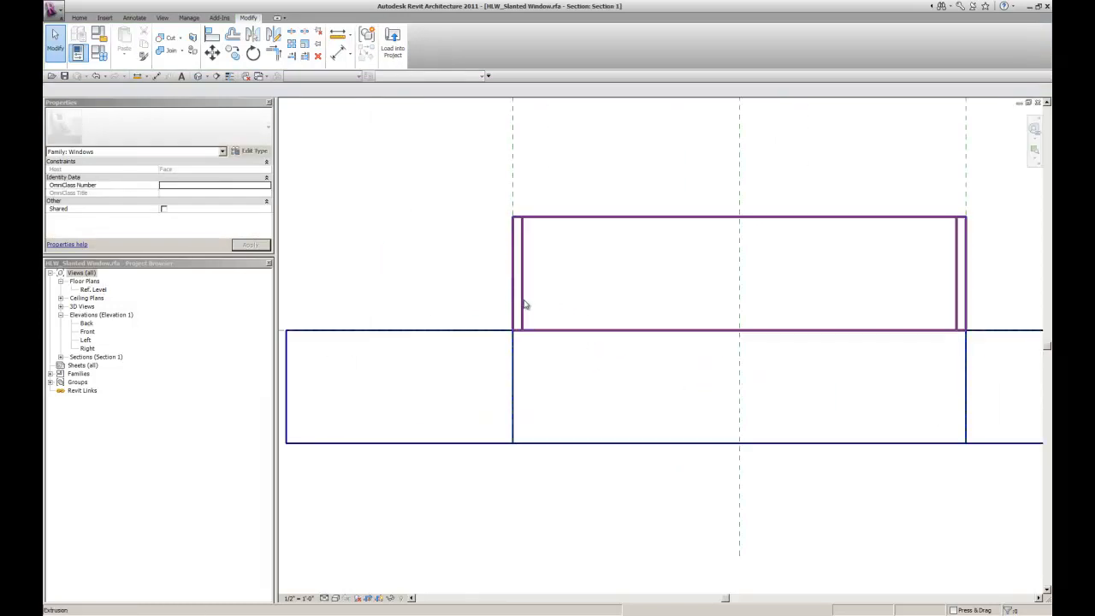
{"action": "left_click", "coordinate": [527, 304]}
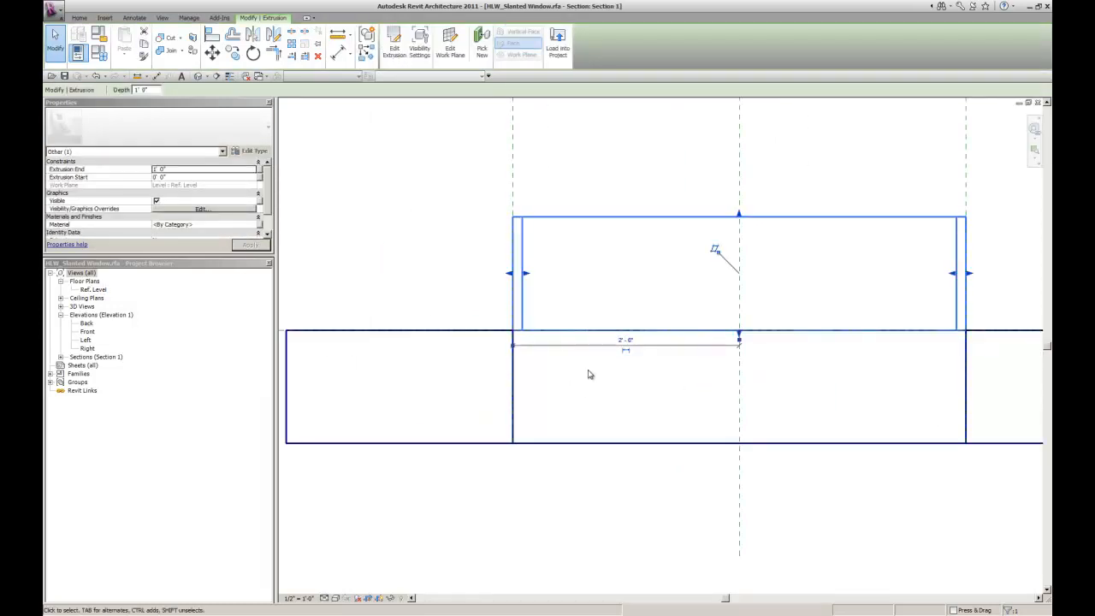
{"action": "left_click", "coordinate": [193, 170]}
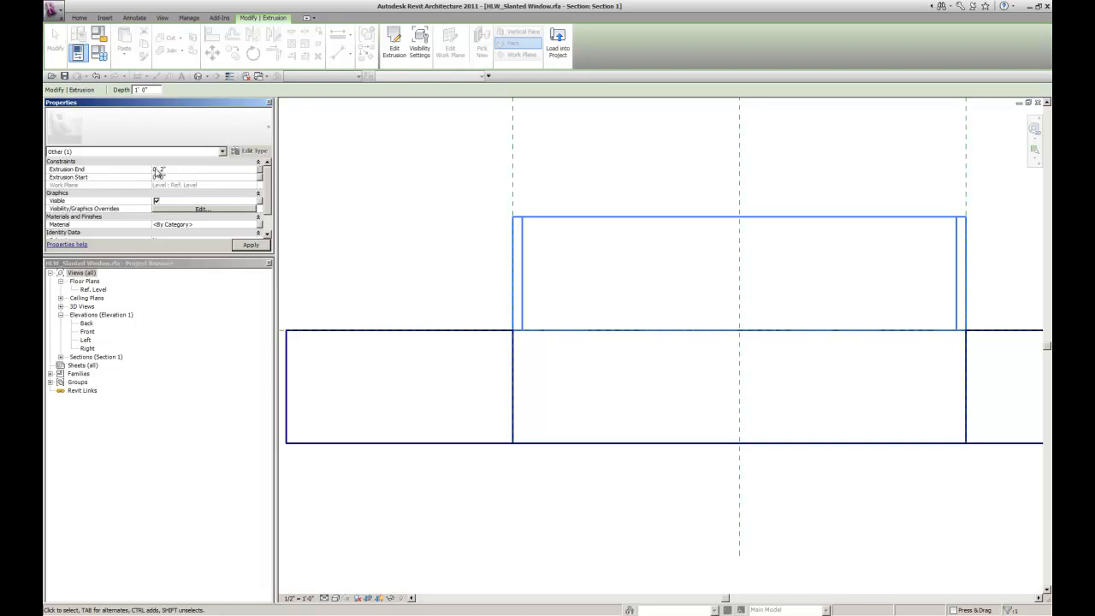
{"action": "left_click", "coordinate": [247, 245]}
{"action": "left_click", "coordinate": [443, 224]}
{"action": "scroll", "coordinate": [393, 178], "scroll_direction": "down", "scroll_amount": 3}
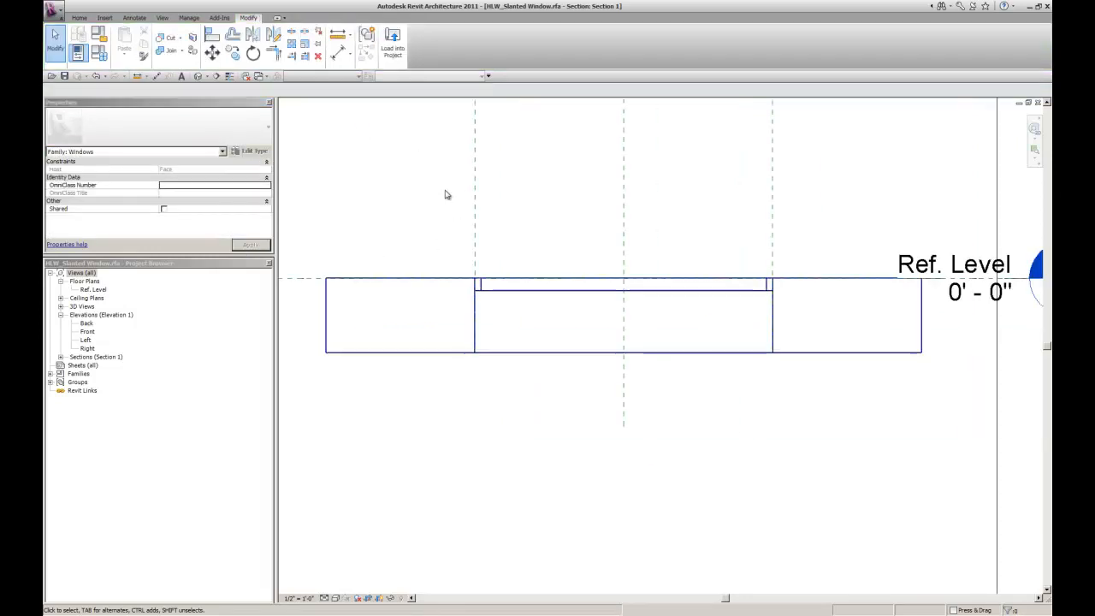
{"action": "scroll", "coordinate": [425, 254], "scroll_direction": "down", "scroll_amount": 5}
{"action": "scroll", "coordinate": [437, 245], "scroll_direction": "up", "scroll_amount": 7}
{"action": "middle_click_drag", "start_coordinate": [440, 259], "coordinate": [509, 240]}
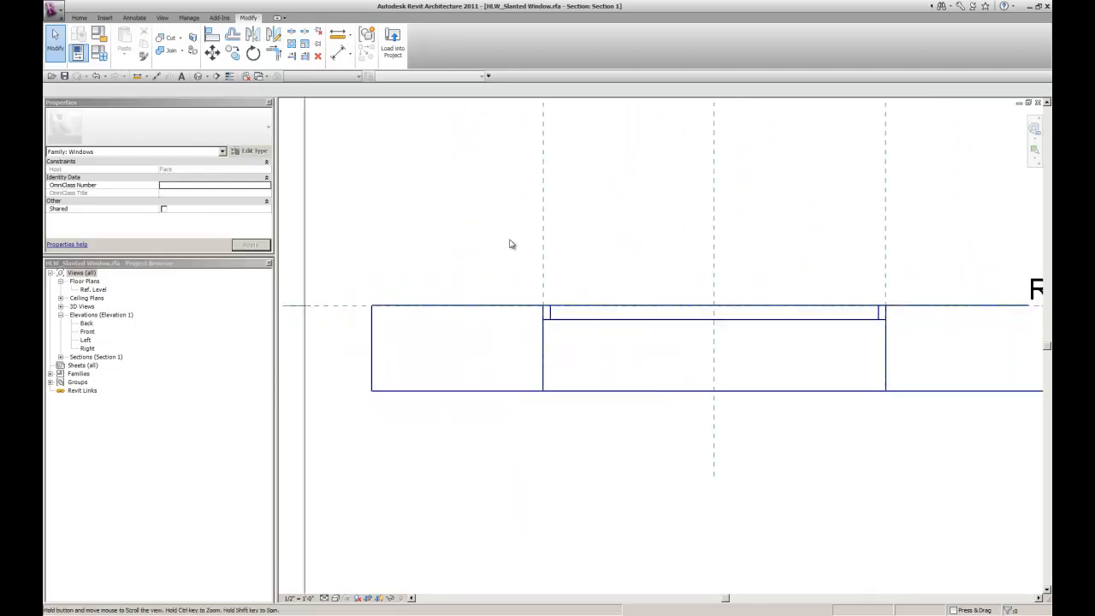
- In the Ref. Level plan, create a glass extrusion from a rectangle on the frame's inner edge with all four sides locked
{"action": "double_click", "coordinate": [95, 290]}
{"action": "scroll", "coordinate": [561, 363], "scroll_direction": "up", "scroll_amount": 5}
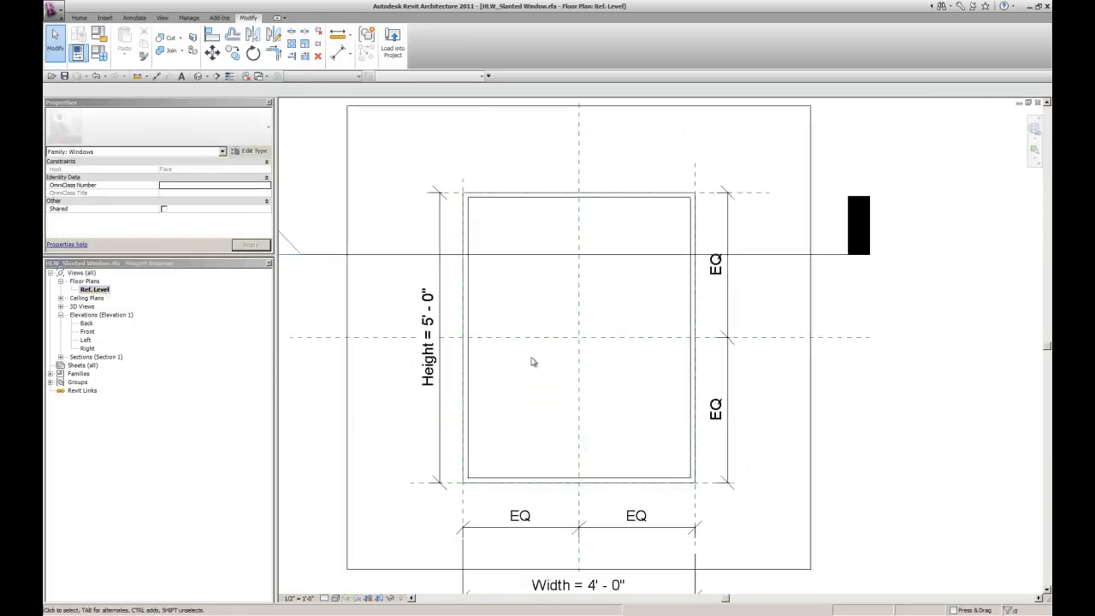
{"action": "left_click", "coordinate": [79, 18]}
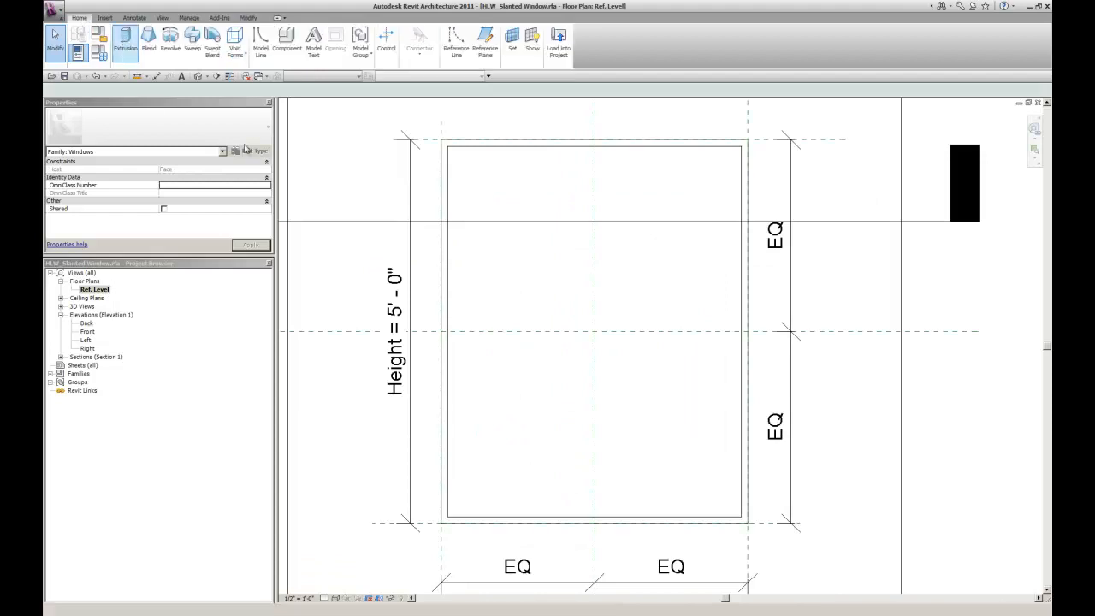
{"action": "left_click", "coordinate": [125, 39]}
{"action": "left_click", "coordinate": [447, 146]}
{"action": "left_click", "coordinate": [742, 515]}
{"action": "left_click", "coordinate": [578, 161]}
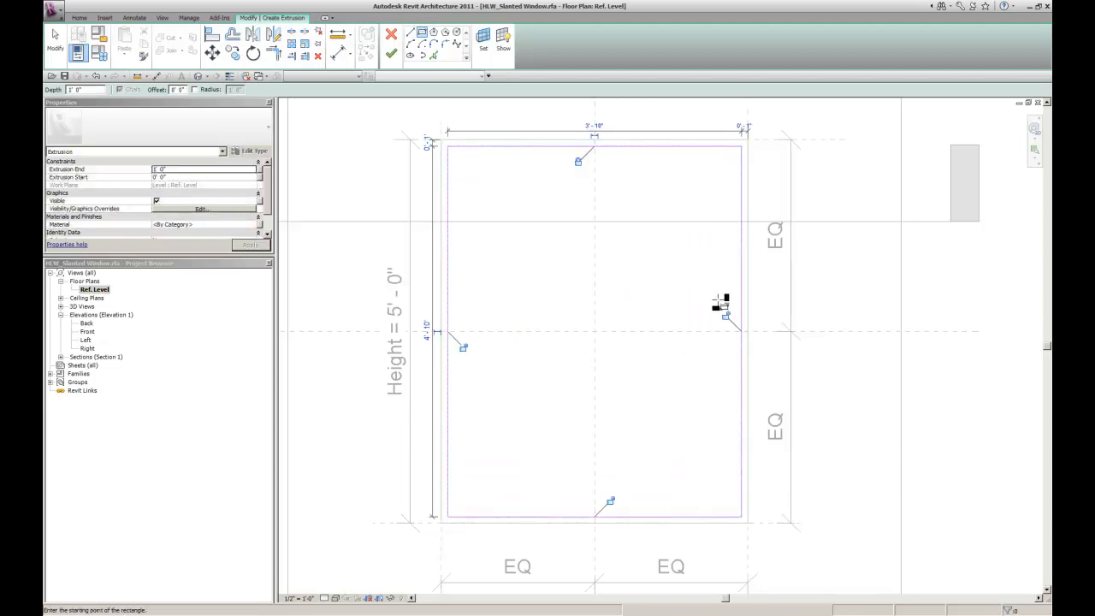
{"action": "left_click", "coordinate": [725, 317]}
{"action": "left_click", "coordinate": [609, 495]}
{"action": "left_click", "coordinate": [463, 347]}
{"action": "left_click", "coordinate": [390, 53]}
{"action": "scroll", "coordinate": [538, 193], "scroll_direction": "down", "scroll_amount": 4}
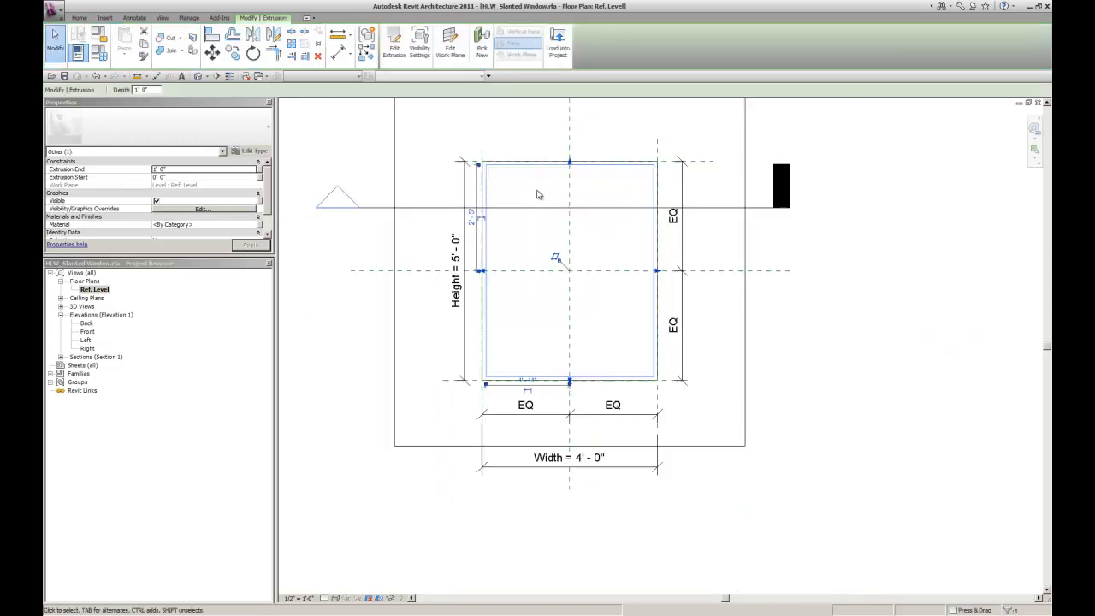
{"action": "left_click", "coordinate": [440, 179]}
- Set the Height parameter dimension to 6' to flex the frame and glass vertically
{"action": "middle_click_drag", "start_coordinate": [441, 195], "coordinate": [434, 239]}
{"action": "scroll", "coordinate": [435, 239], "scroll_direction": "up", "scroll_amount": 3}
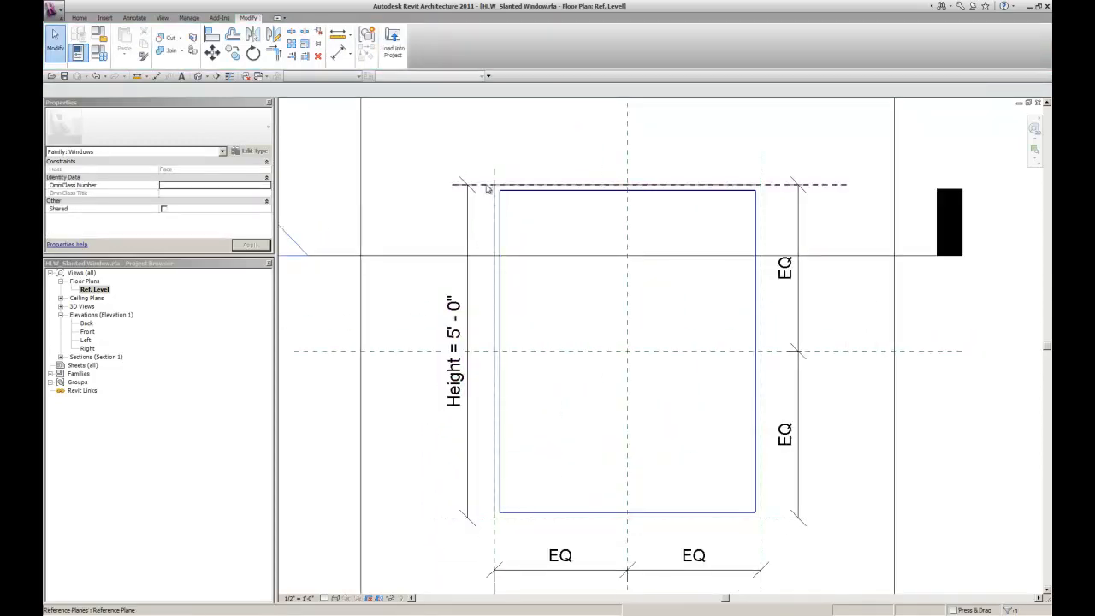
{"action": "left_click", "coordinate": [466, 309]}
{"action": "left_click", "coordinate": [461, 339]}
{"action": "type", "text": "6"}
{"action": "key", "text": "Return"}
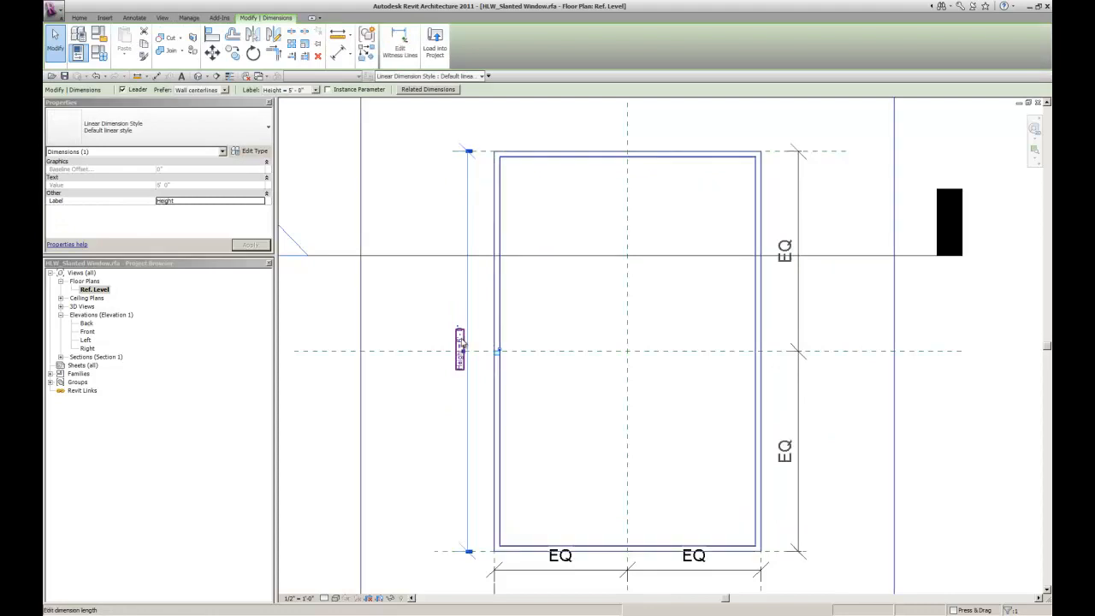
{"action": "scroll", "coordinate": [542, 283], "scroll_direction": "down", "scroll_amount": 2}
{"action": "left_click", "coordinate": [552, 291]}
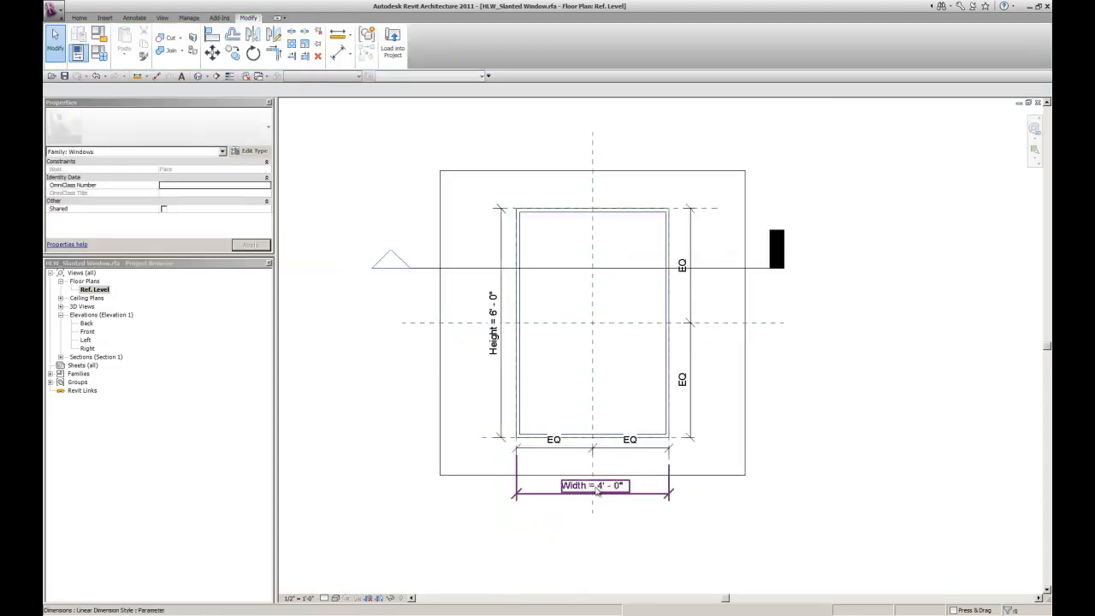
- Set the Width parameter dimension to 5' to flex the frame and glass horizontally
{"action": "double_click", "coordinate": [596, 485]}
{"action": "type", "text": "5"}
{"action": "key", "text": "Return"}
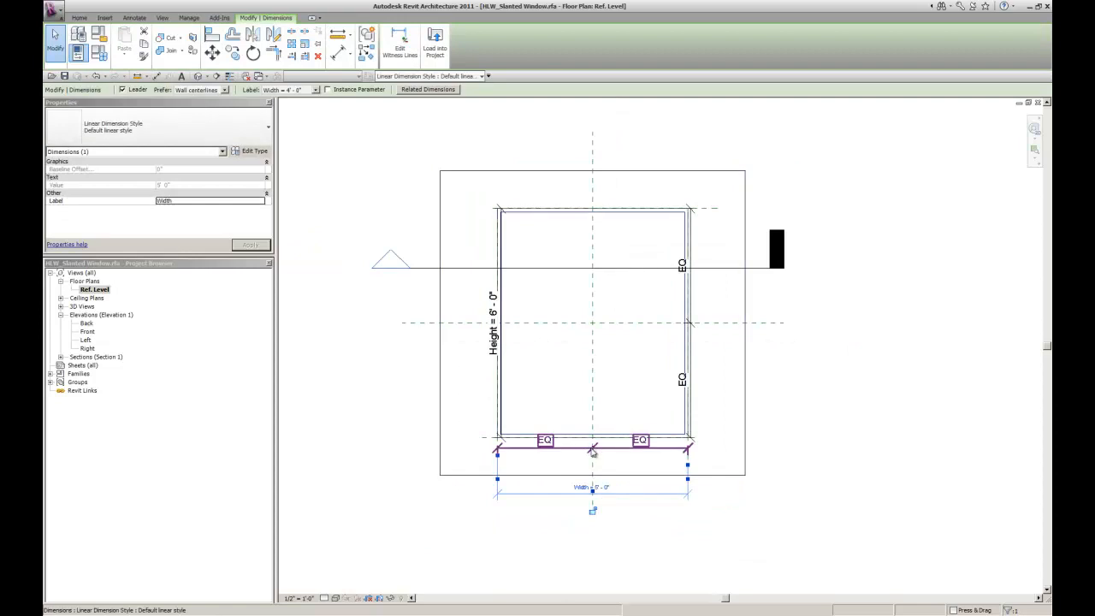
{"action": "left_click", "coordinate": [830, 447]}
{"action": "scroll", "coordinate": [679, 420], "scroll_direction": "up", "scroll_amount": 4}
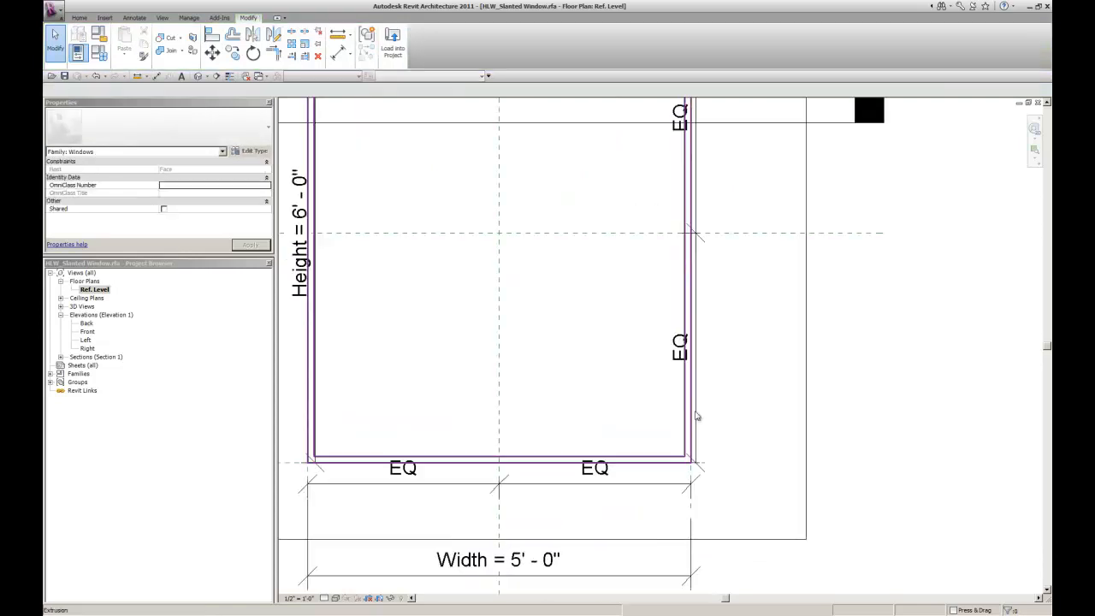
- Examine the frame and glass extrusions in the family's 3D view
{"action": "left_click", "coordinate": [198, 77]}
{"action": "scroll", "coordinate": [442, 358], "scroll_direction": "up", "scroll_amount": 4}
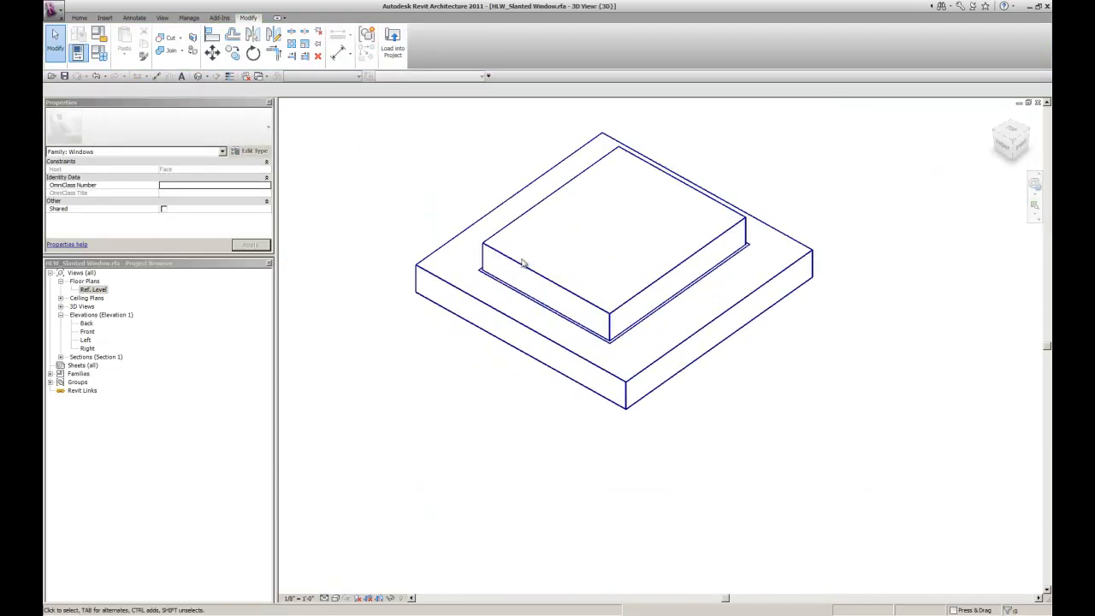
{"action": "scroll", "coordinate": [489, 352], "scroll_direction": "down", "scroll_amount": 3}
- In the section view, change the glass extrusion's start and end to make a thin pane within the frame's depth
{"action": "key", "text": "ctrl+Tab"}
{"action": "scroll", "coordinate": [535, 318], "scroll_direction": "down", "scroll_amount": 3}
{"action": "scroll", "coordinate": [535, 318], "scroll_direction": "down", "scroll_amount": 3}
{"action": "double_click", "coordinate": [376, 319]}
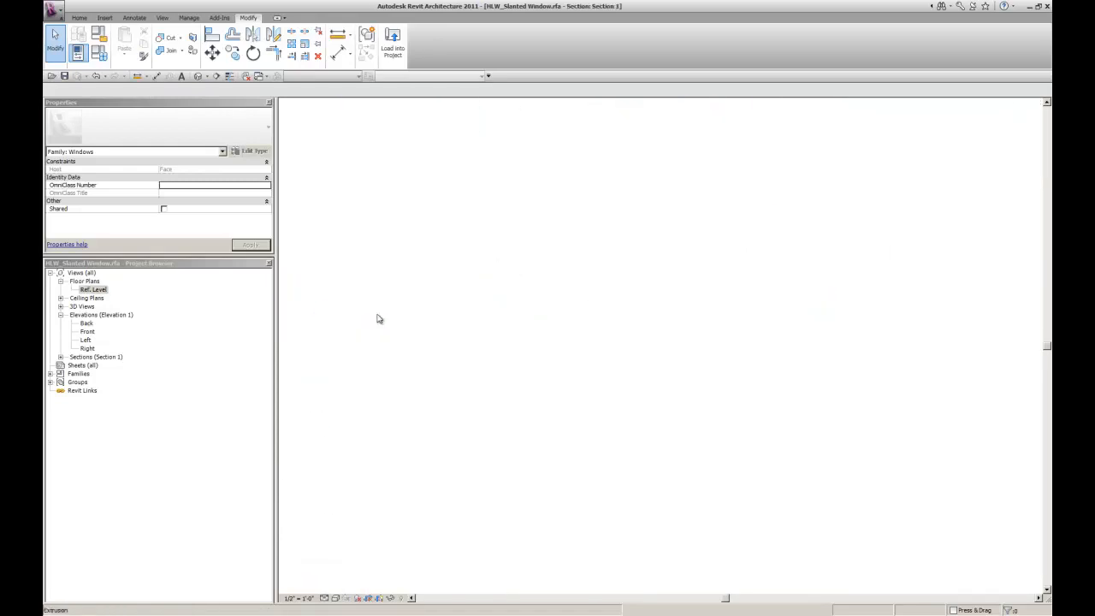
{"action": "scroll", "coordinate": [516, 311], "scroll_direction": "up", "scroll_amount": 4}
{"action": "left_click", "coordinate": [503, 274]}
{"action": "scroll", "coordinate": [564, 403], "scroll_direction": "down", "scroll_amount": 3}
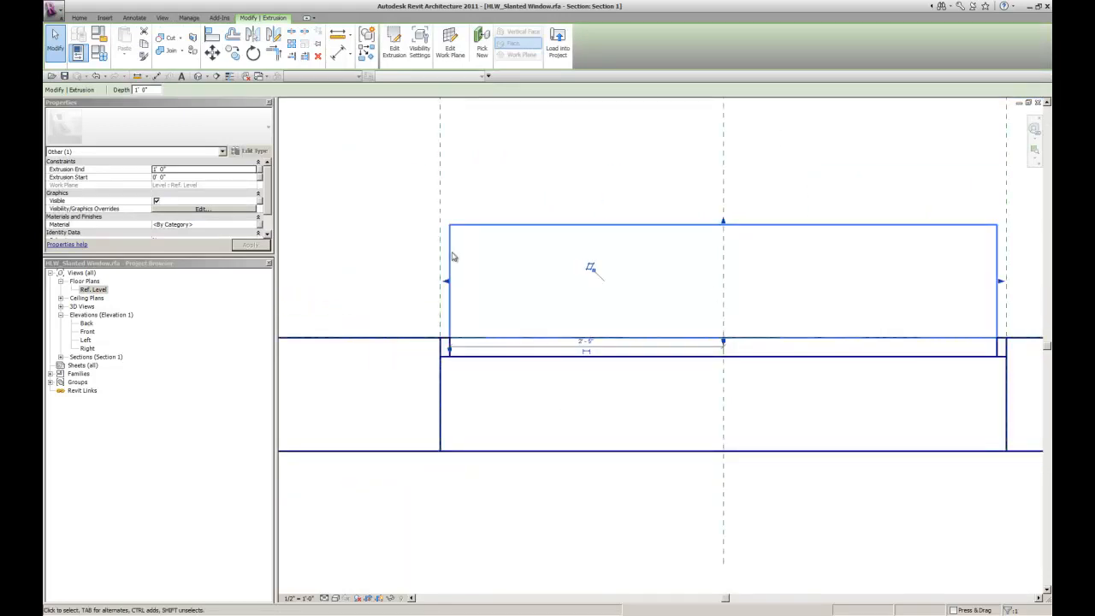
{"action": "left_click", "coordinate": [172, 177]}
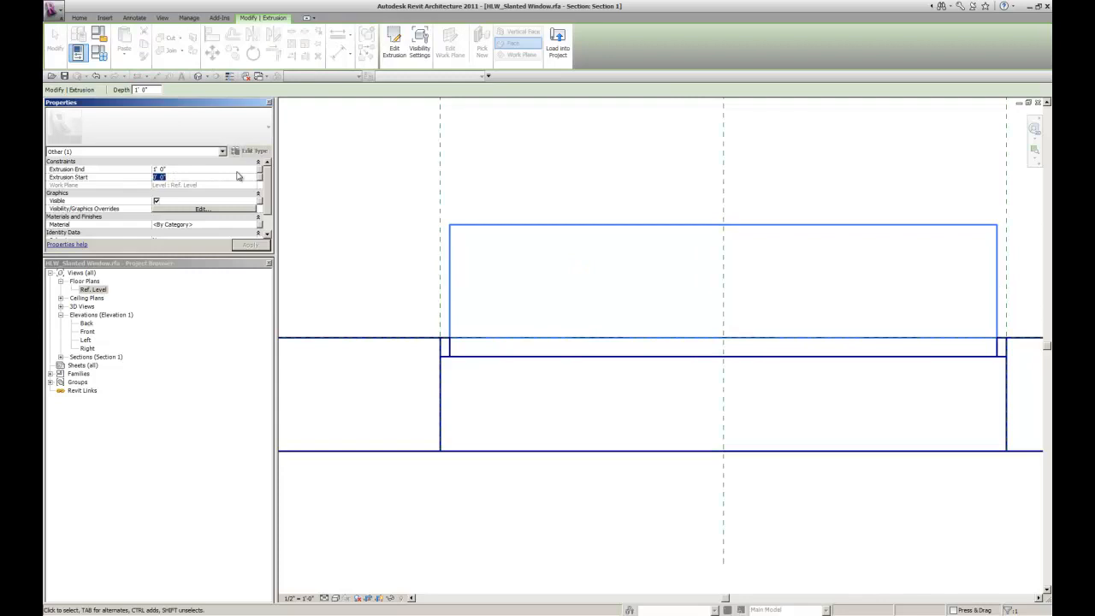
{"action": "type", "text": "-"}
{"action": "left_click", "coordinate": [201, 170]}
{"action": "key", "text": "Return"}
{"action": "left_click", "coordinate": [240, 247]}
{"action": "left_click", "coordinate": [699, 320]}
- Load the family into Window_Slanted Wall Tutorial.rvt, overwriting the existing version without its parameter values
{"action": "scroll", "coordinate": [481, 364], "scroll_direction": "up", "scroll_amount": 2}
{"action": "scroll", "coordinate": [482, 364], "scroll_direction": "up", "scroll_amount": 2}
{"action": "scroll", "coordinate": [518, 274], "scroll_direction": "down", "scroll_amount": 5}
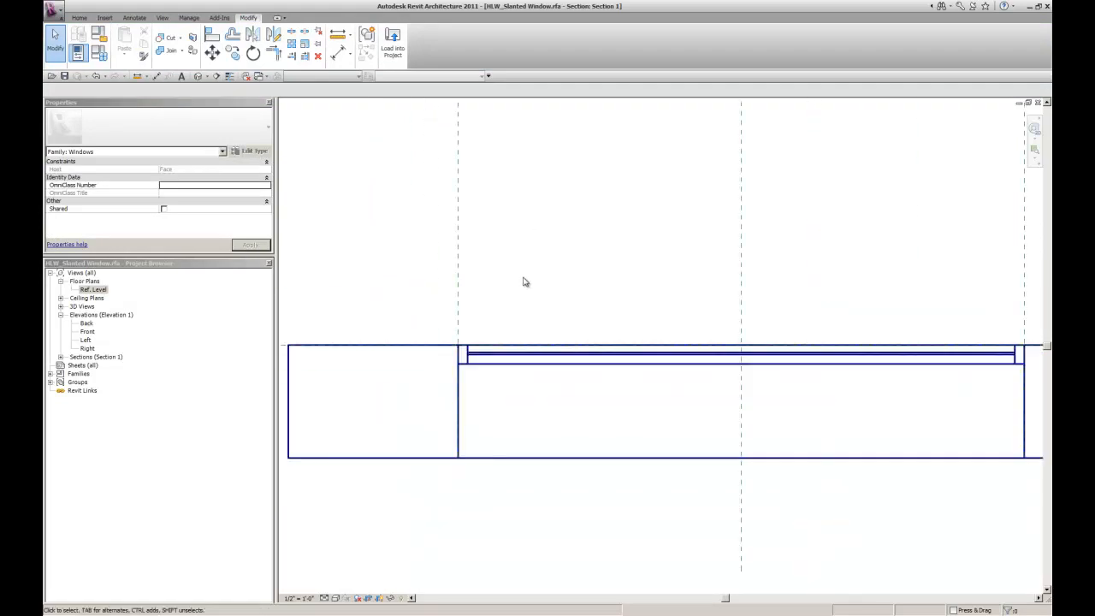
{"action": "scroll", "coordinate": [503, 391], "scroll_direction": "up", "scroll_amount": 4}
{"action": "scroll", "coordinate": [542, 247], "scroll_direction": "down", "scroll_amount": 2}
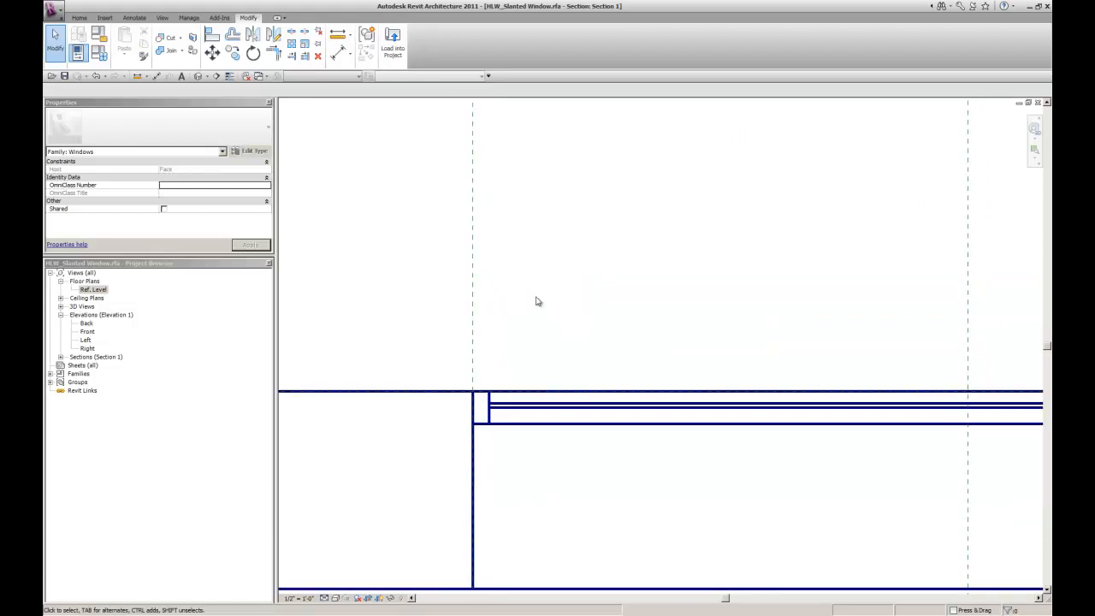
{"action": "scroll", "coordinate": [504, 290], "scroll_direction": "down", "scroll_amount": 3}
{"action": "left_click", "coordinate": [392, 45]}
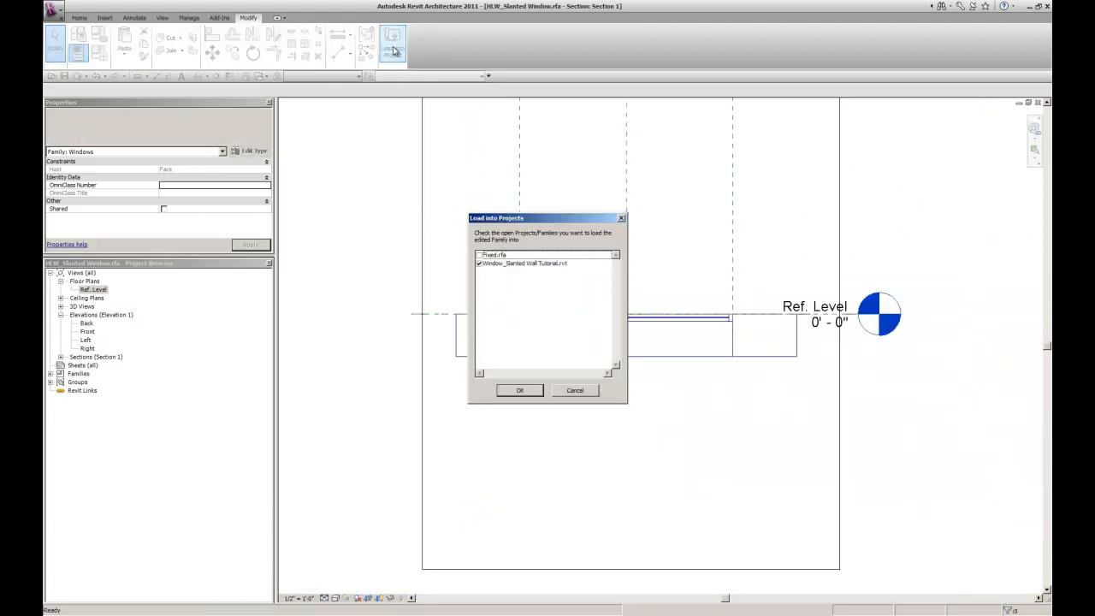
{"action": "left_click", "coordinate": [521, 391]}
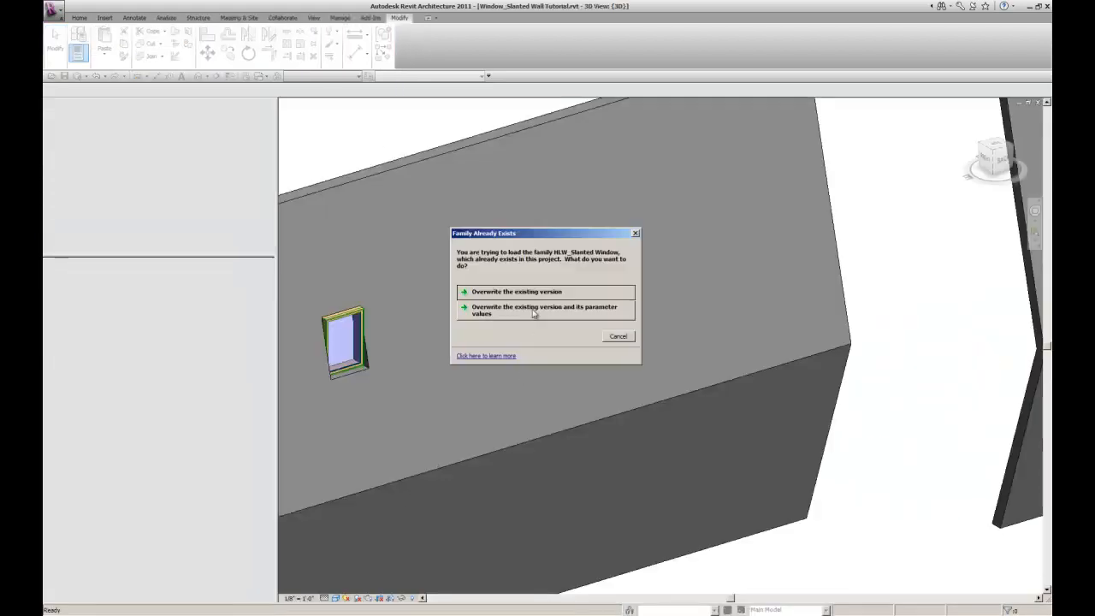
{"action": "left_click", "coordinate": [518, 293]}
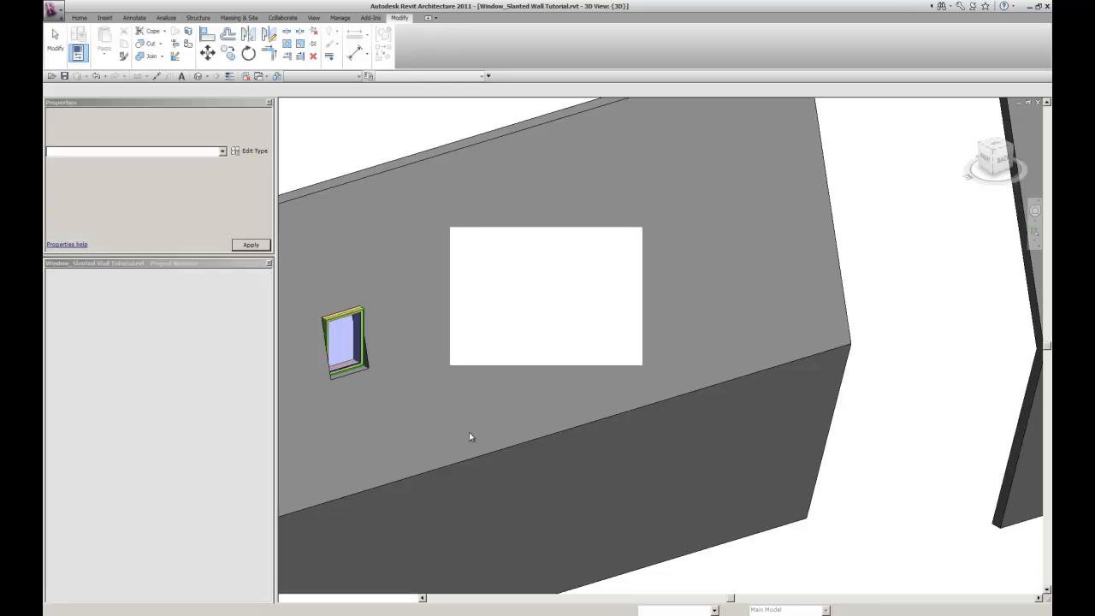
{"action": "scroll", "coordinate": [516, 303], "scroll_direction": "up", "scroll_amount": 6}
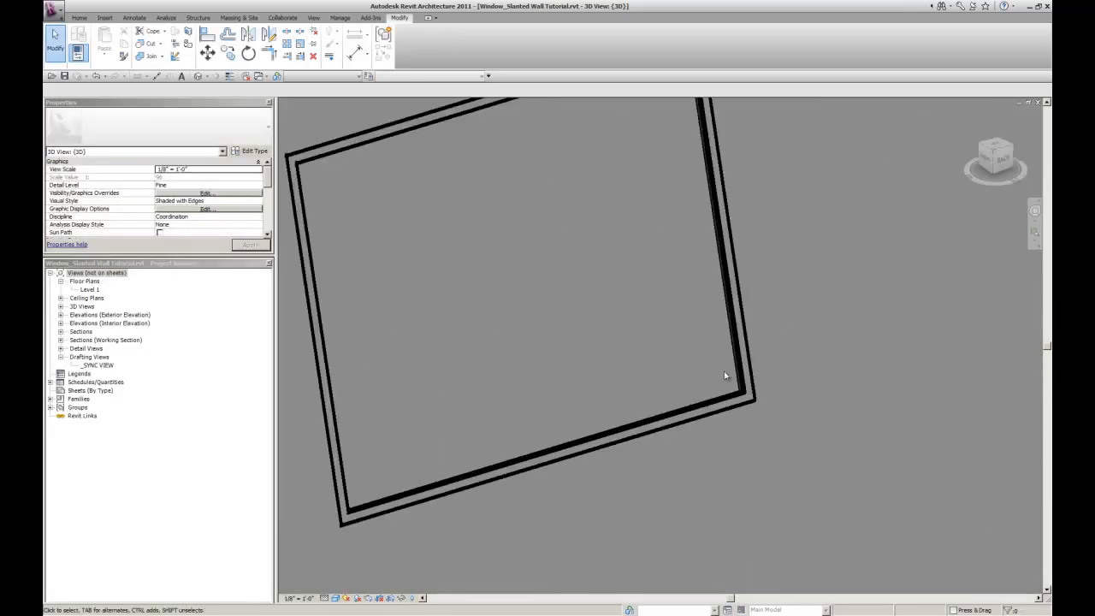
- Examine the reloaded window in the project's 3D view and the frame and glass placement in the family's section view
{"action": "scroll", "coordinate": [682, 362], "scroll_direction": "down", "scroll_amount": 6}
{"action": "scroll", "coordinate": [575, 316], "scroll_direction": "up", "scroll_amount": 6}
{"action": "middle_click_drag", "start_coordinate": [709, 332], "coordinate": [660, 332]}
{"action": "scroll", "coordinate": [649, 330], "scroll_direction": "down", "scroll_amount": 1}
{"action": "scroll", "coordinate": [679, 339], "scroll_direction": "down", "scroll_amount": 2}
{"action": "scroll", "coordinate": [724, 341], "scroll_direction": "up", "scroll_amount": 7}
{"action": "scroll", "coordinate": [667, 336], "scroll_direction": "down", "scroll_amount": 5}
{"action": "double_click", "coordinate": [667, 335]}
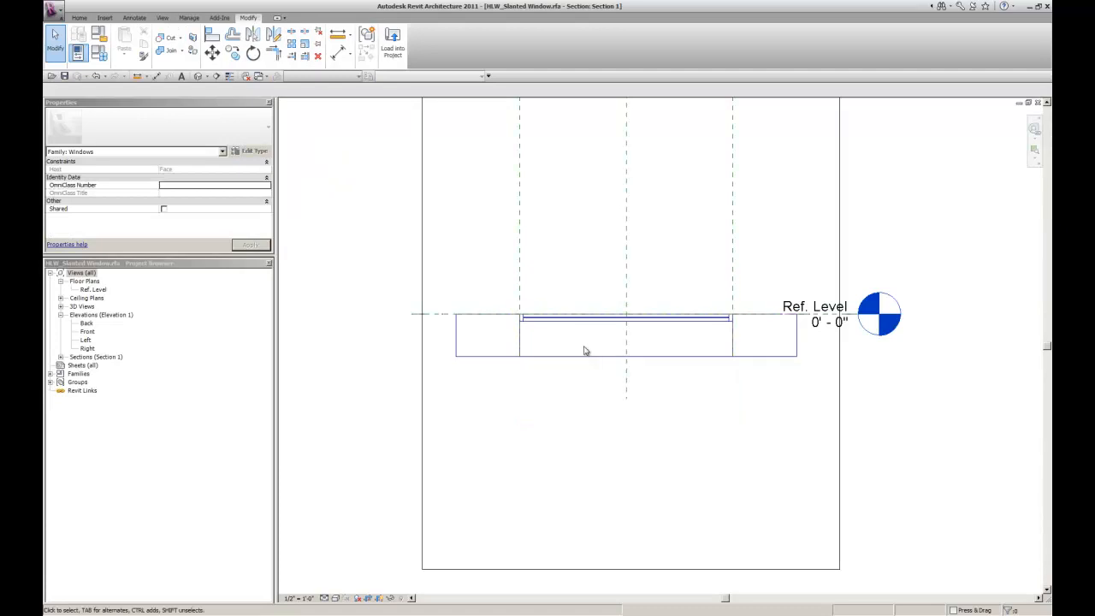
{"action": "scroll", "coordinate": [525, 328], "scroll_direction": "up", "scroll_amount": 5}
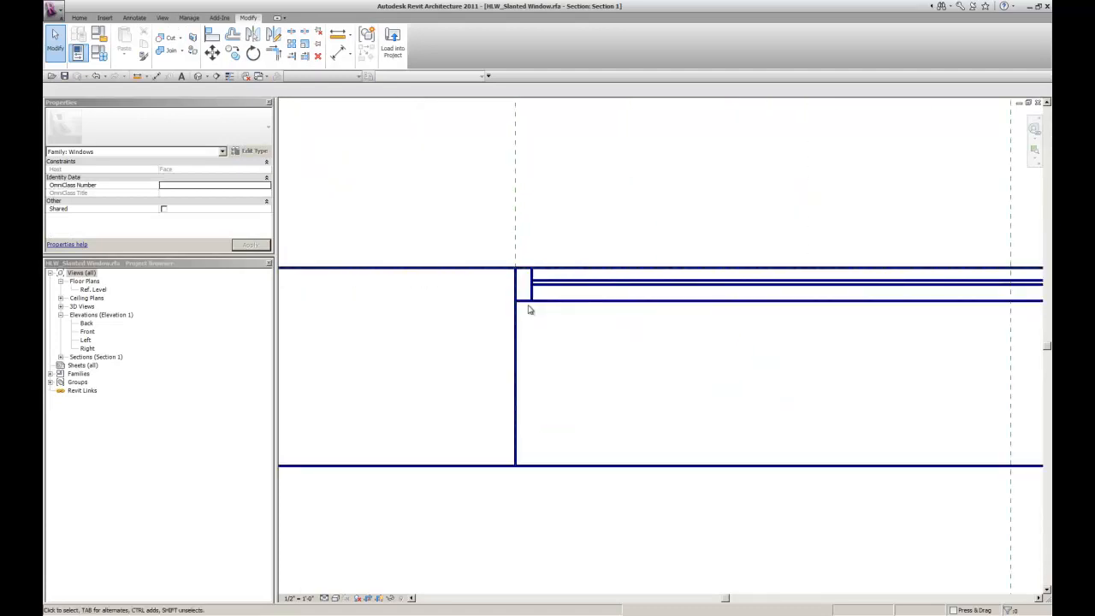
- In the Ref. Level plan, associate the frame extrusion's material with a new family parameter named Mullion
{"action": "double_click", "coordinate": [93, 289]}
{"action": "scroll", "coordinate": [501, 295], "scroll_direction": "up", "scroll_amount": 3}
{"action": "left_click", "coordinate": [501, 296]}
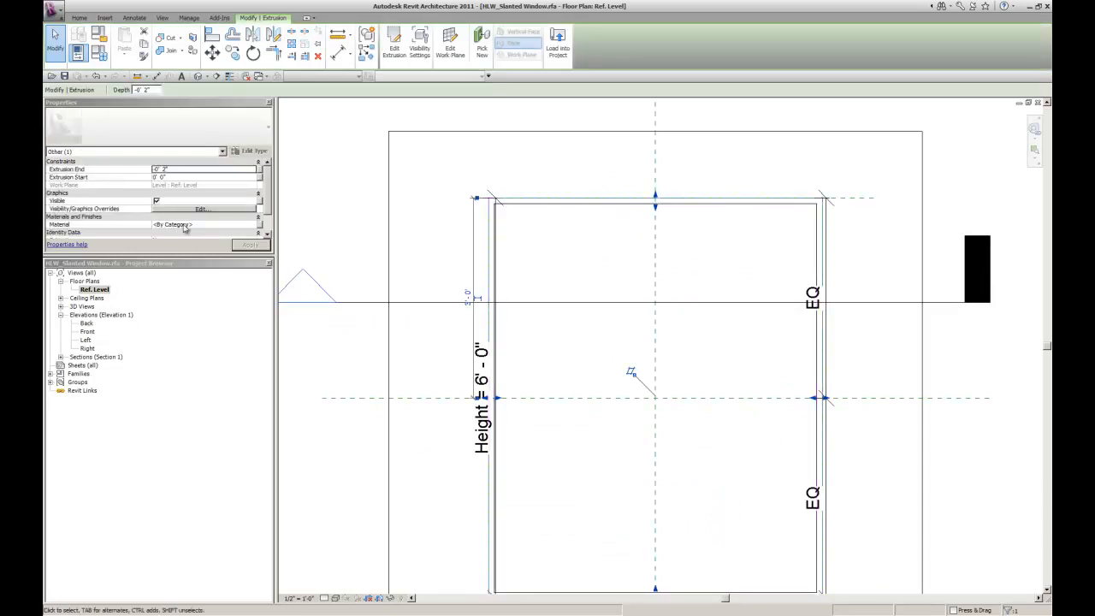
{"action": "left_click", "coordinate": [262, 229]}
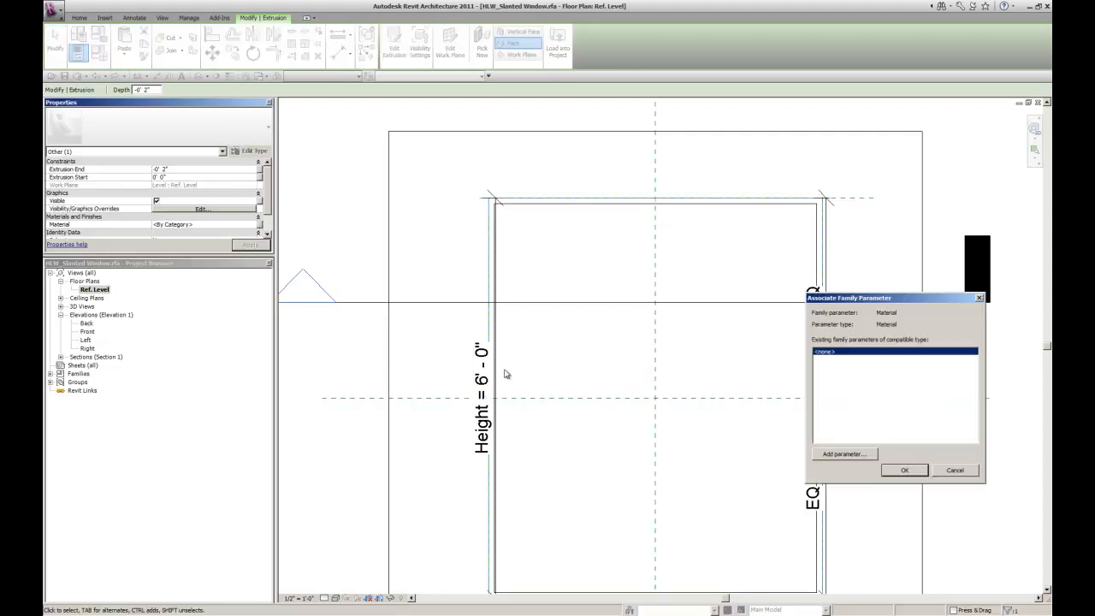
{"action": "left_click", "coordinate": [844, 453]}
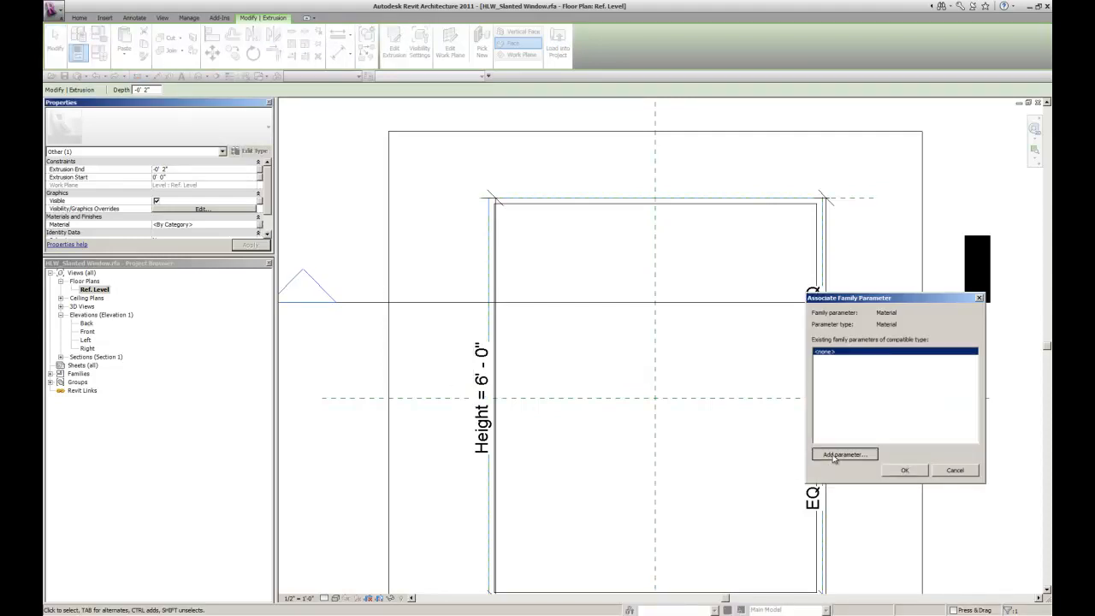
{"action": "type", "text": "Mullion"}
{"action": "key", "text": "Return"}
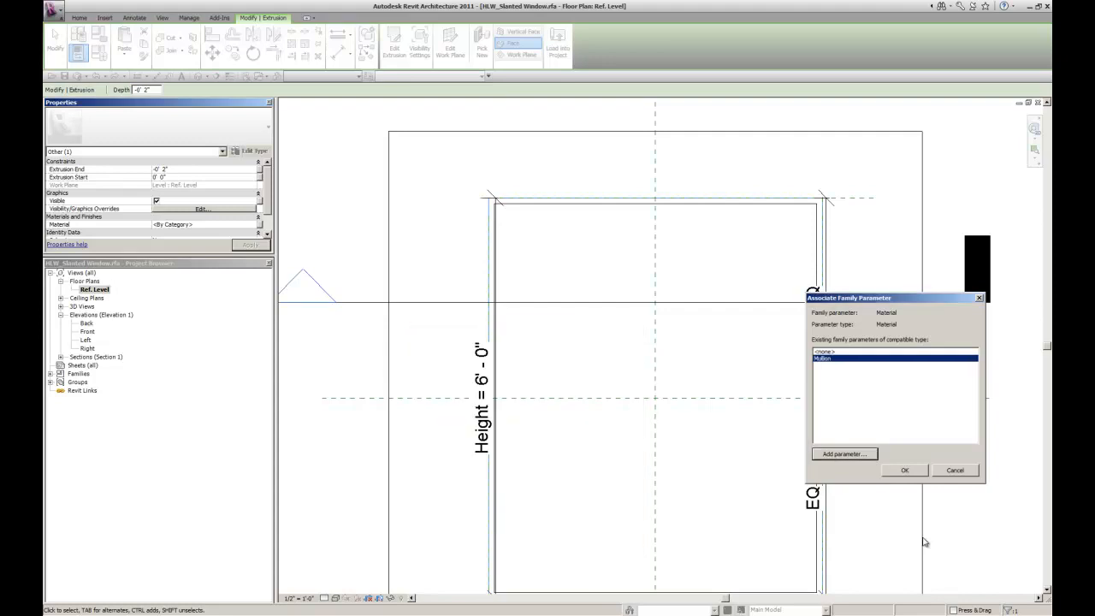
{"action": "left_click", "coordinate": [903, 470]}
{"action": "key", "text": "Escape"}
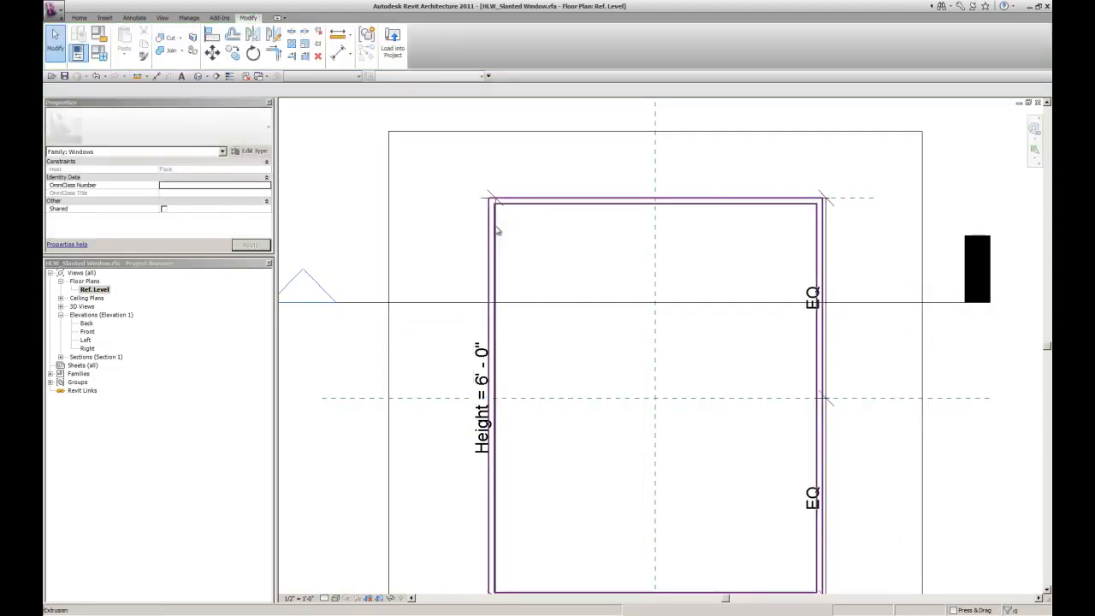
- Associate the glass extrusion's material with a new family parameter named Glazing
{"action": "left_click", "coordinate": [496, 231]}
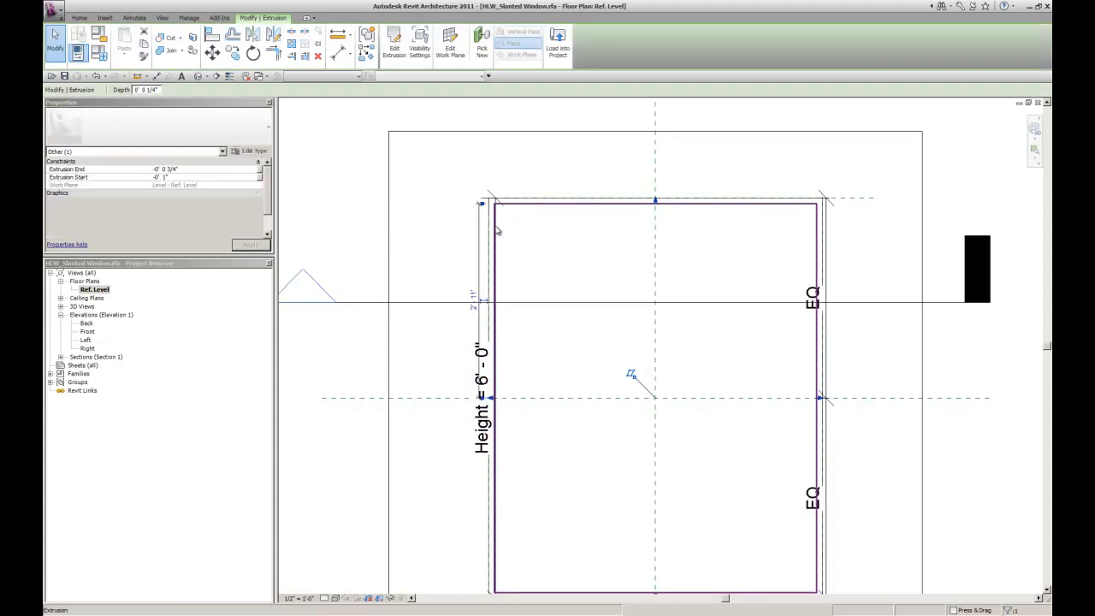
{"action": "left_click", "coordinate": [261, 224]}
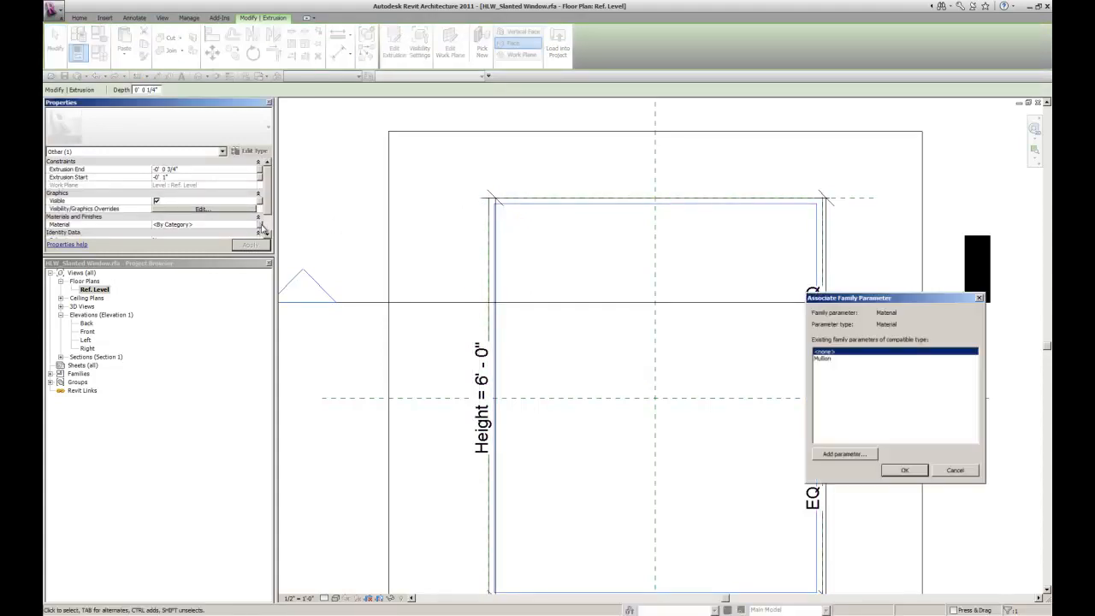
{"action": "left_click", "coordinate": [845, 454]}
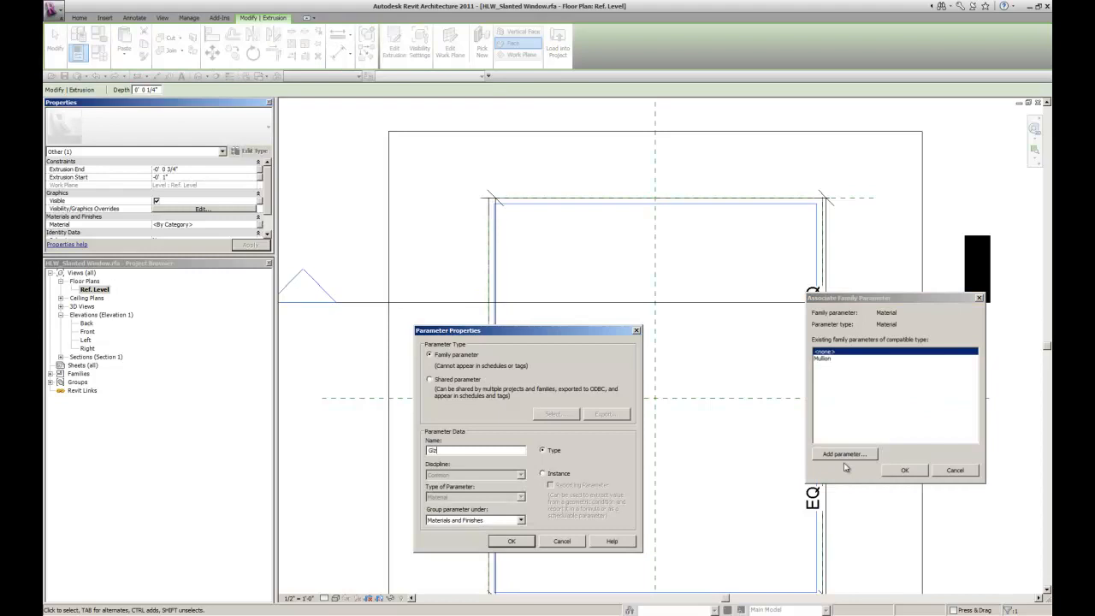
{"action": "key", "text": "Return"}
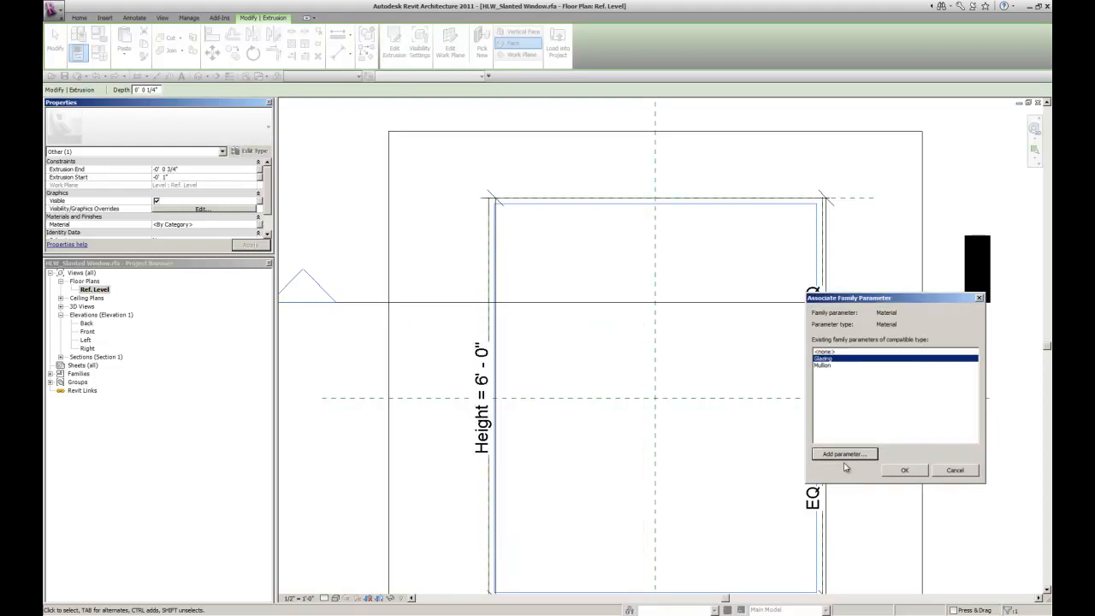
{"action": "left_click", "coordinate": [903, 471]}
{"action": "left_click", "coordinate": [599, 347]}
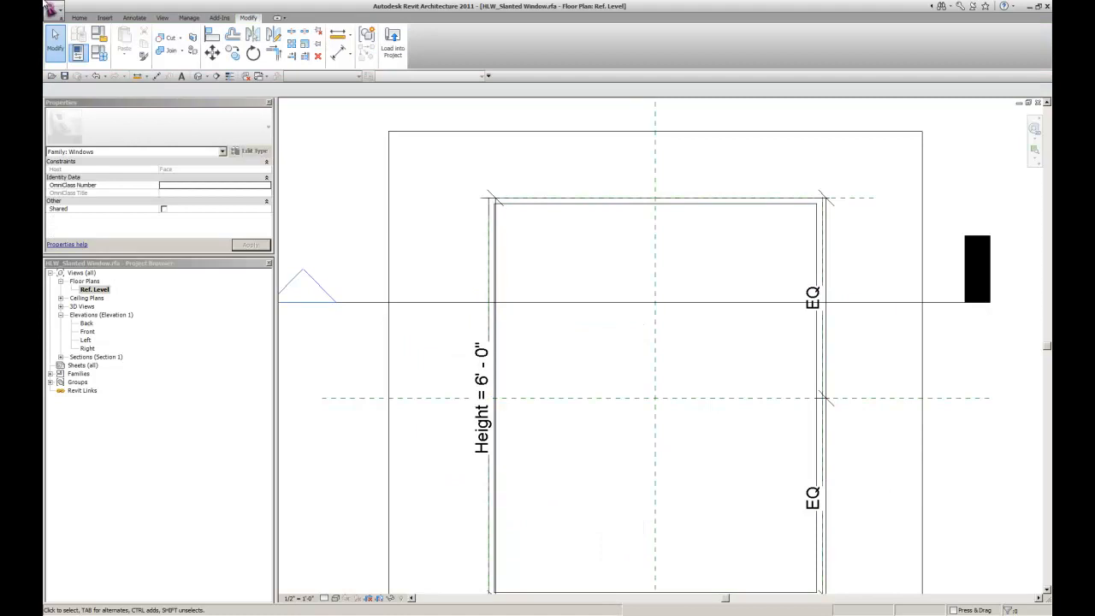
- Save the window family and reload it into Window_Slanted Wall Tutorial.rvt
{"action": "left_click", "coordinate": [65, 76]}
{"action": "left_click", "coordinate": [393, 43]}
{"action": "left_click", "coordinate": [537, 390]}
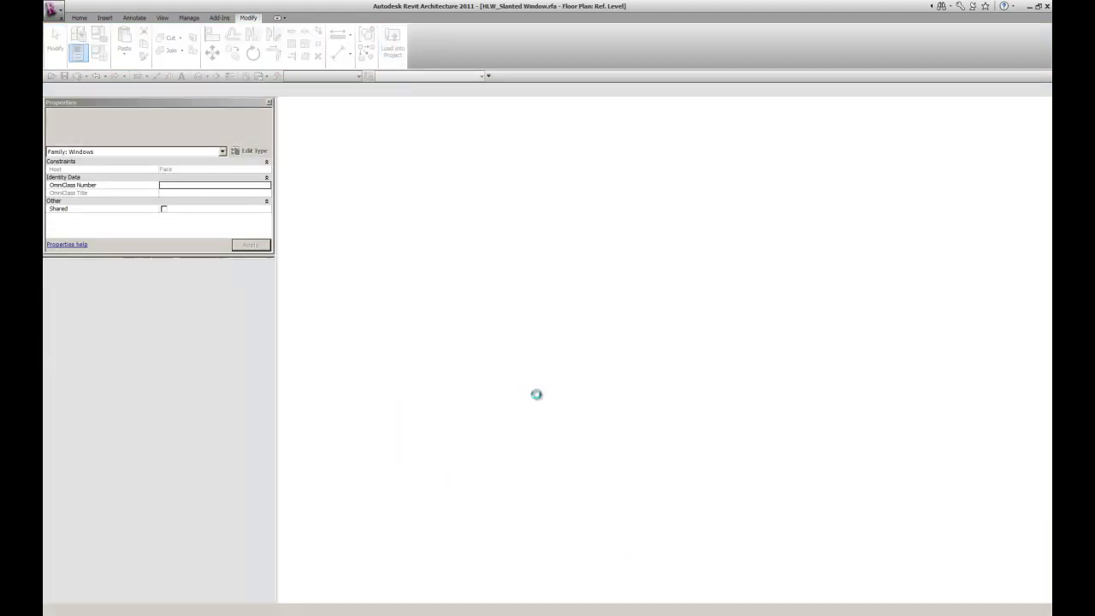
{"action": "left_click", "coordinate": [528, 290]}
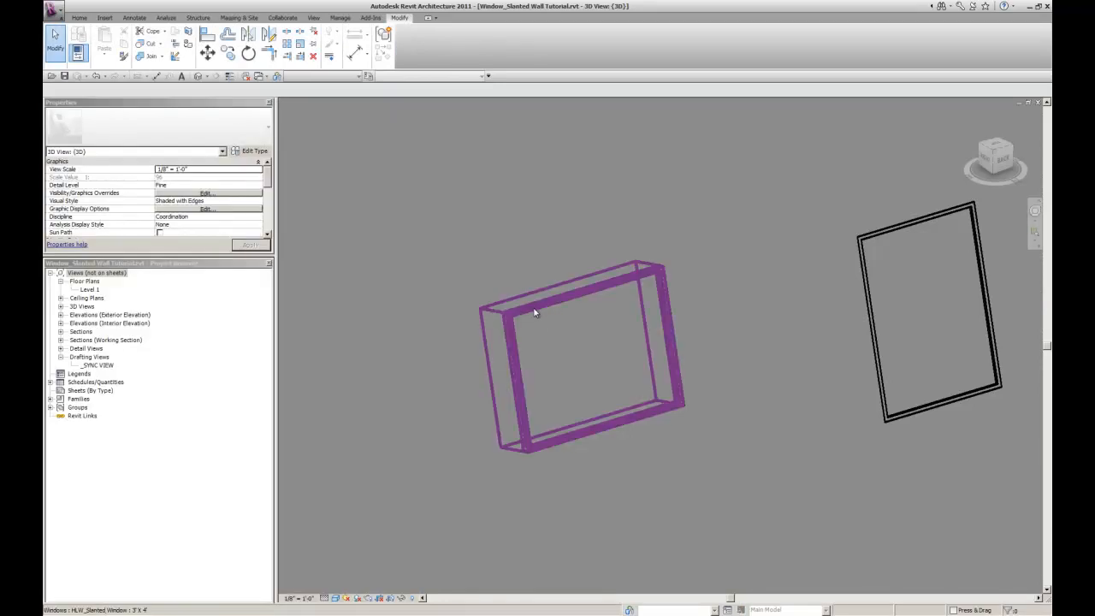
- Set the Mullion material of the HLW_Slanted Window 3' X 4' type to Metal - Steel
{"action": "left_click", "coordinate": [534, 339]}
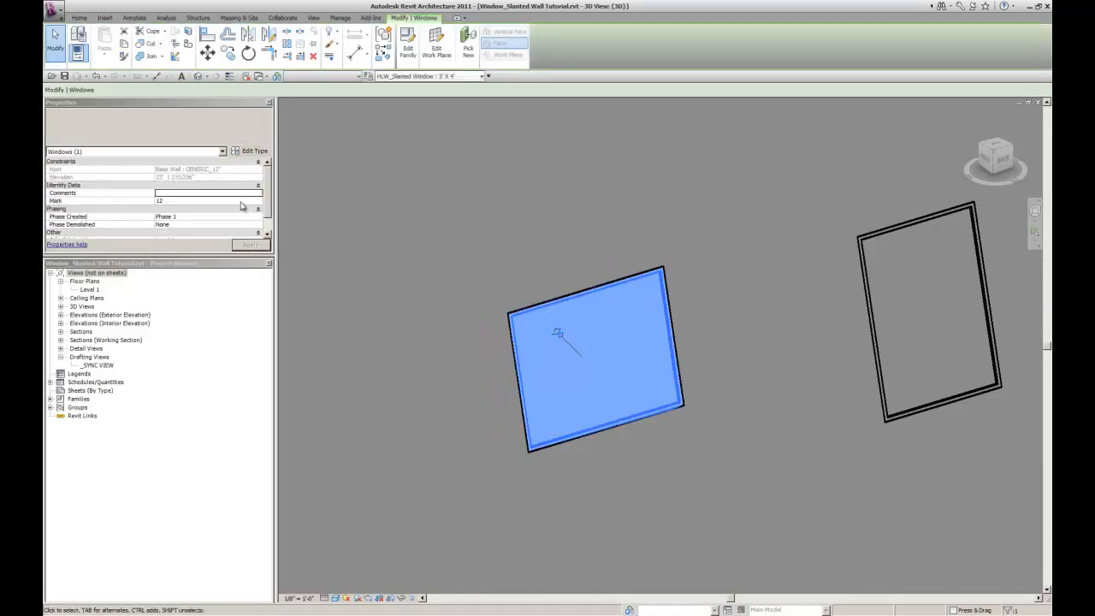
{"action": "left_click", "coordinate": [250, 150]}
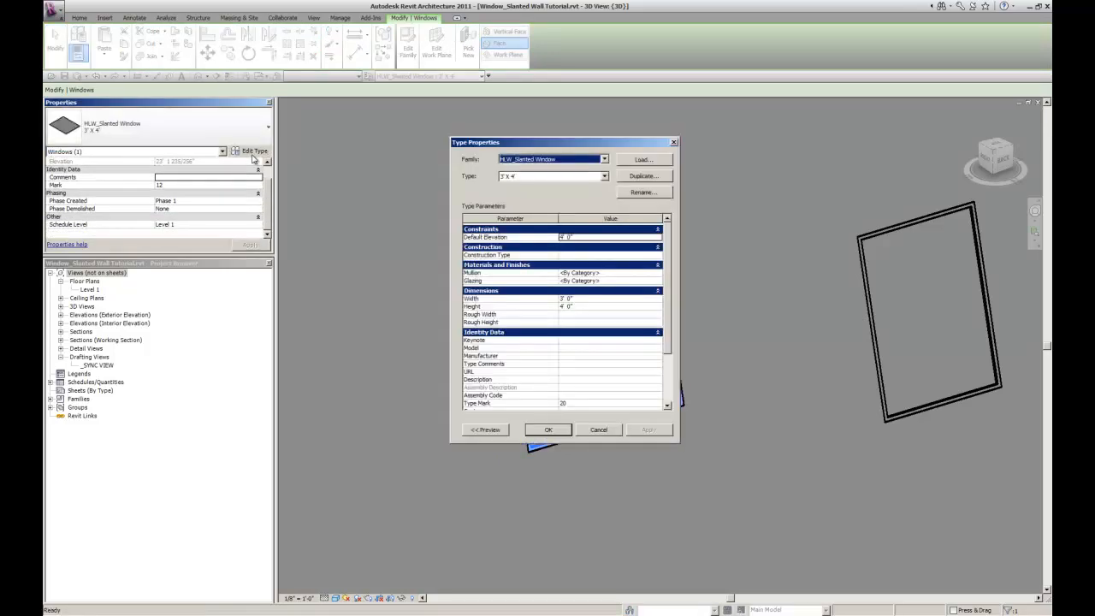
{"action": "left_click", "coordinate": [611, 278]}
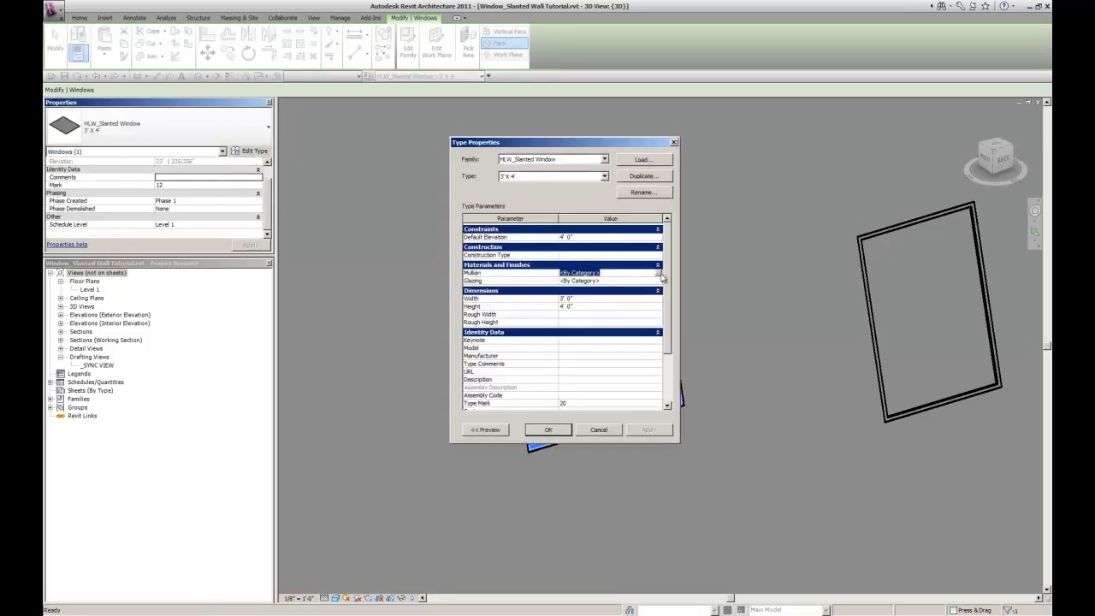
{"action": "left_click", "coordinate": [661, 279]}
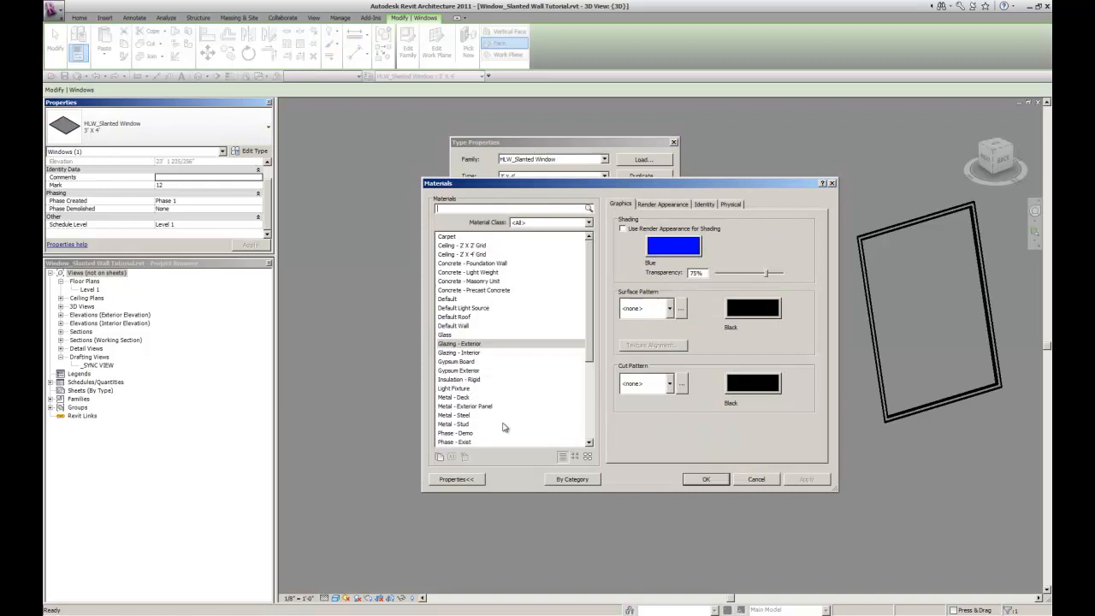
{"action": "left_click", "coordinate": [453, 415]}
{"action": "left_click", "coordinate": [689, 480]}
- Set the 3' X 4' type's Glazing material to Glazing - Exterior and apply the type changes
{"action": "left_click", "coordinate": [612, 281]}
{"action": "left_click", "coordinate": [657, 280]}
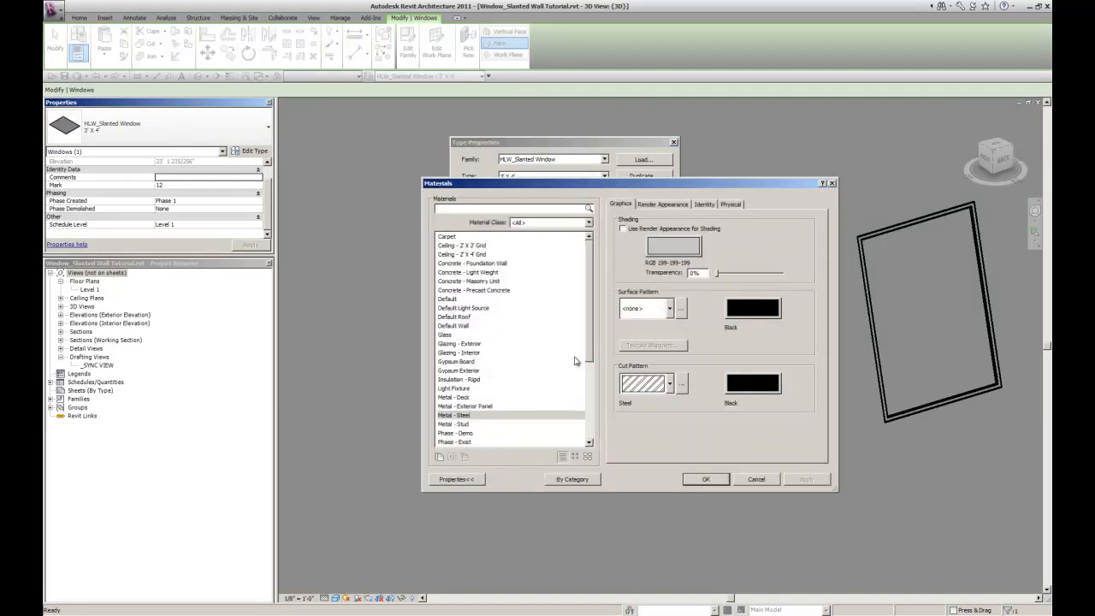
{"action": "left_click", "coordinate": [466, 344]}
{"action": "left_click", "coordinate": [689, 481]}
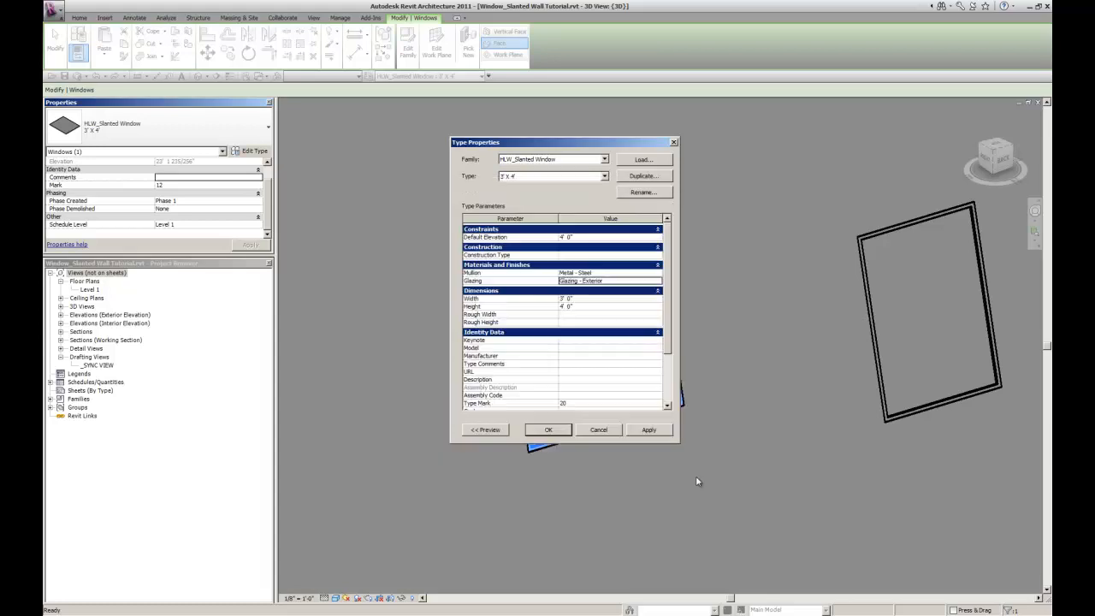
{"action": "left_click", "coordinate": [555, 429]}
{"action": "left_click", "coordinate": [770, 362]}
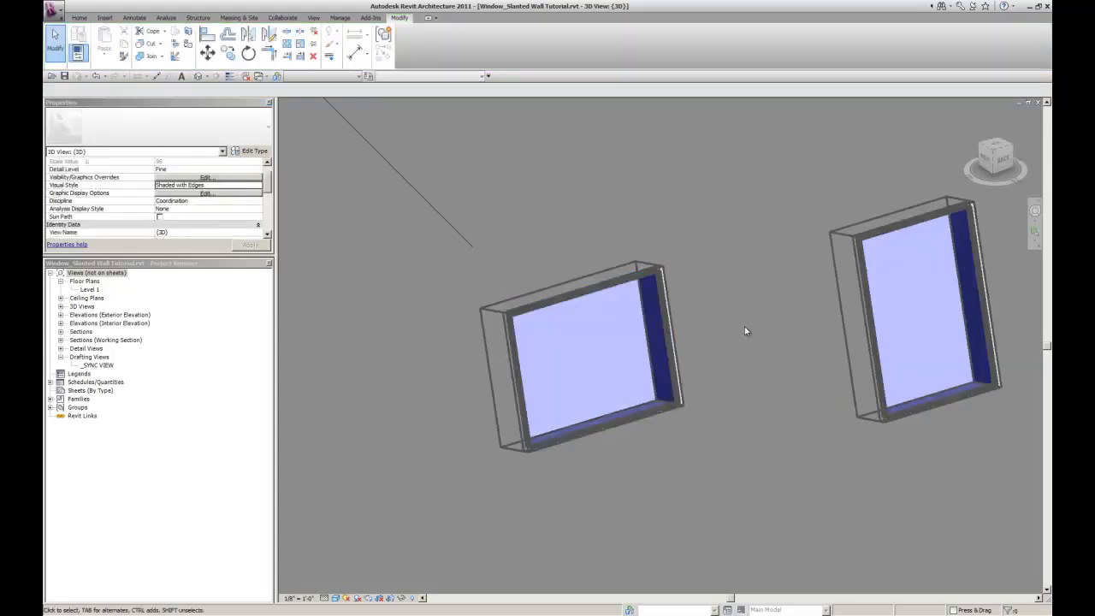
- Examine the windows in both slanted walls to compare which ones show the assigned frame and glass materials
{"action": "scroll", "coordinate": [745, 328], "scroll_direction": "down", "scroll_amount": 2}
{"action": "scroll", "coordinate": [703, 328], "scroll_direction": "up", "scroll_amount": 2}
{"action": "scroll", "coordinate": [688, 267], "scroll_direction": "down", "scroll_amount": 1}
{"action": "scroll", "coordinate": [724, 265], "scroll_direction": "up", "scroll_amount": 3}
{"action": "scroll", "coordinate": [705, 265], "scroll_direction": "down", "scroll_amount": 5}
{"action": "scroll", "coordinate": [714, 295], "scroll_direction": "down", "scroll_amount": 3}
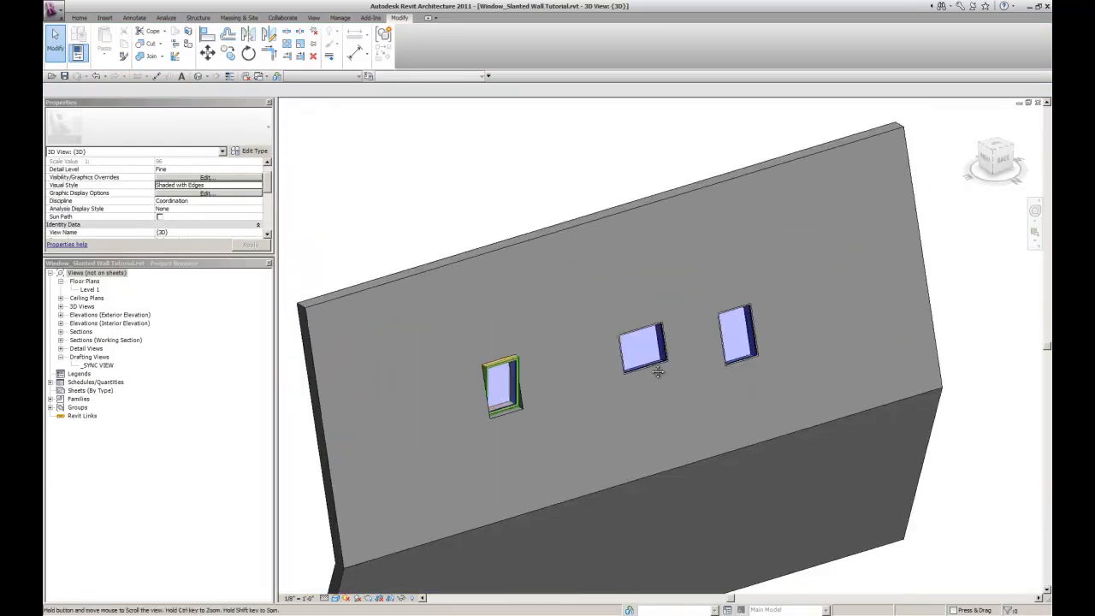
{"action": "scroll", "coordinate": [701, 354], "scroll_direction": "up", "scroll_amount": 5}
{"action": "scroll", "coordinate": [548, 345], "scroll_direction": "down", "scroll_amount": 4}
{"action": "scroll", "coordinate": [550, 347], "scroll_direction": "down", "scroll_amount": 2}
{"action": "scroll", "coordinate": [630, 349], "scroll_direction": "up", "scroll_amount": 2}
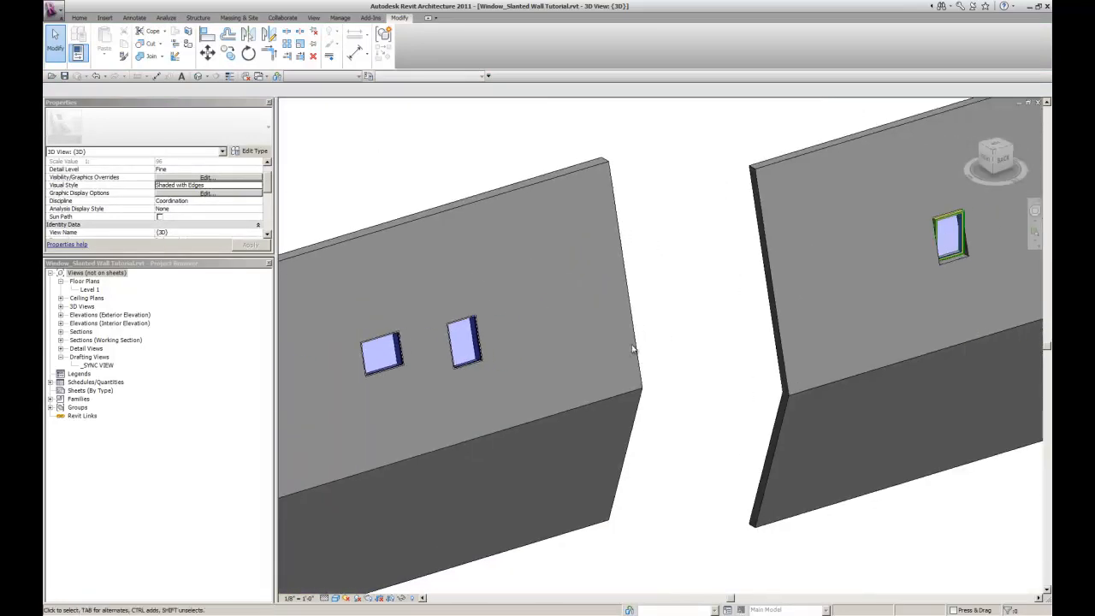
{"action": "scroll", "coordinate": [630, 349], "scroll_direction": "down", "scroll_amount": 2}
{"action": "middle_click_drag", "start_coordinate": [639, 425], "coordinate": [713, 457]}
{"action": "scroll", "coordinate": [963, 293], "scroll_direction": "up", "scroll_amount": 6}
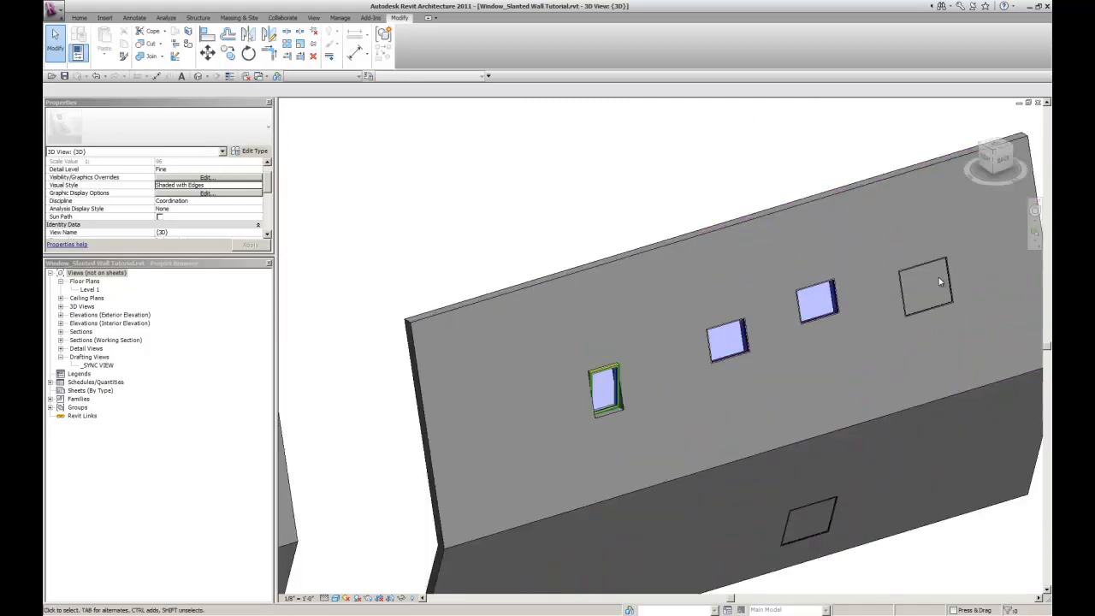
{"action": "scroll", "coordinate": [909, 283], "scroll_direction": "down", "scroll_amount": 5}
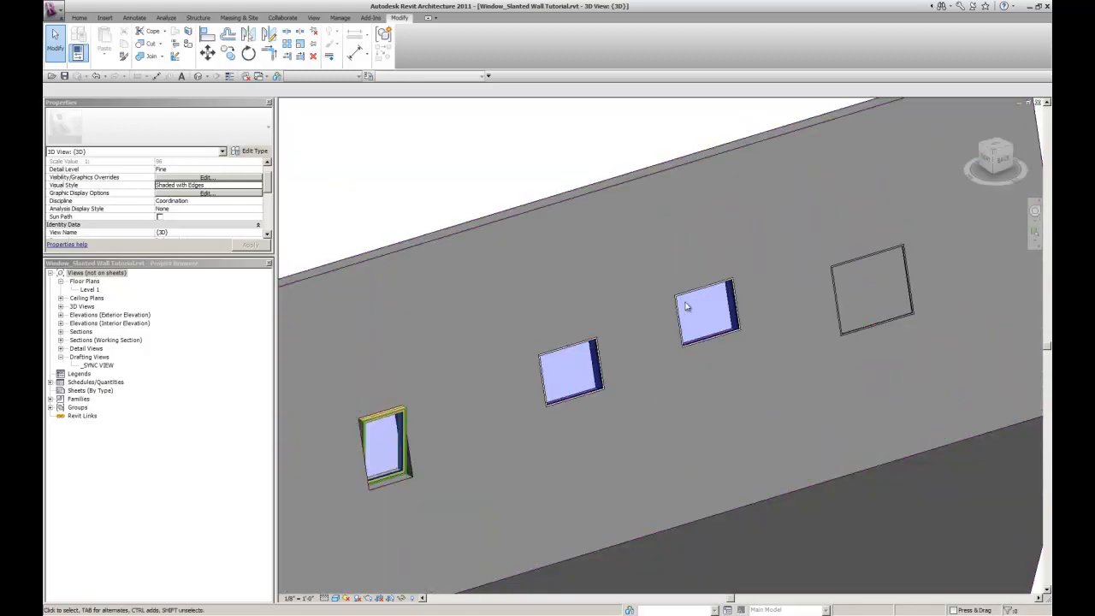
{"action": "scroll", "coordinate": [737, 293], "scroll_direction": "down", "scroll_amount": 3}
{"action": "scroll", "coordinate": [458, 359], "scroll_direction": "up", "scroll_amount": 5}
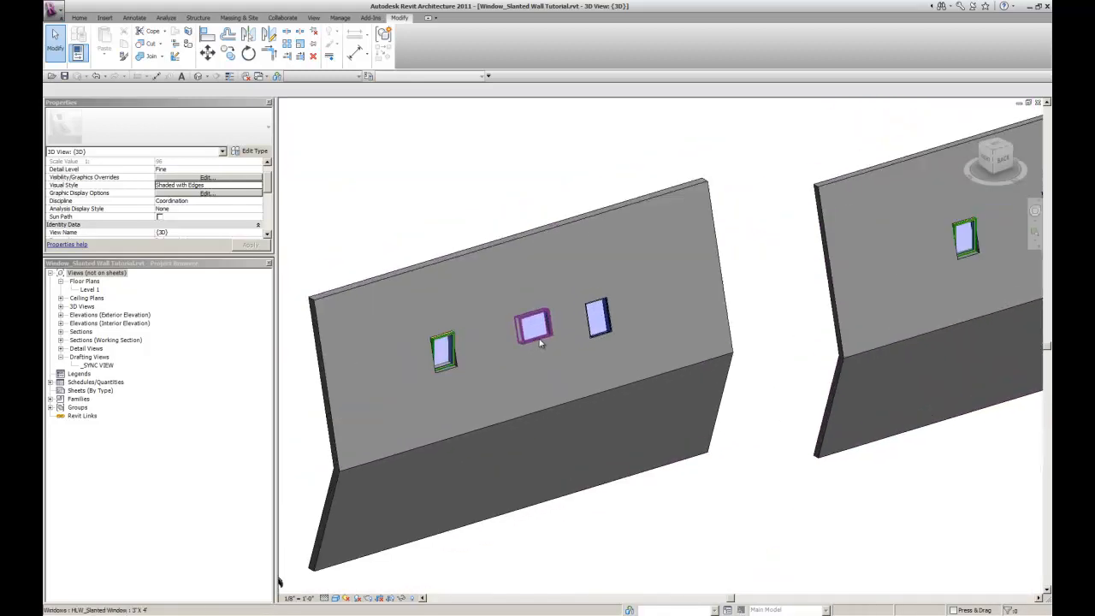
- Review the type properties of the HLW_Slanted Window 3' X 4' type and open those of the 4' X 5' type
{"action": "left_click", "coordinate": [52, 400]}
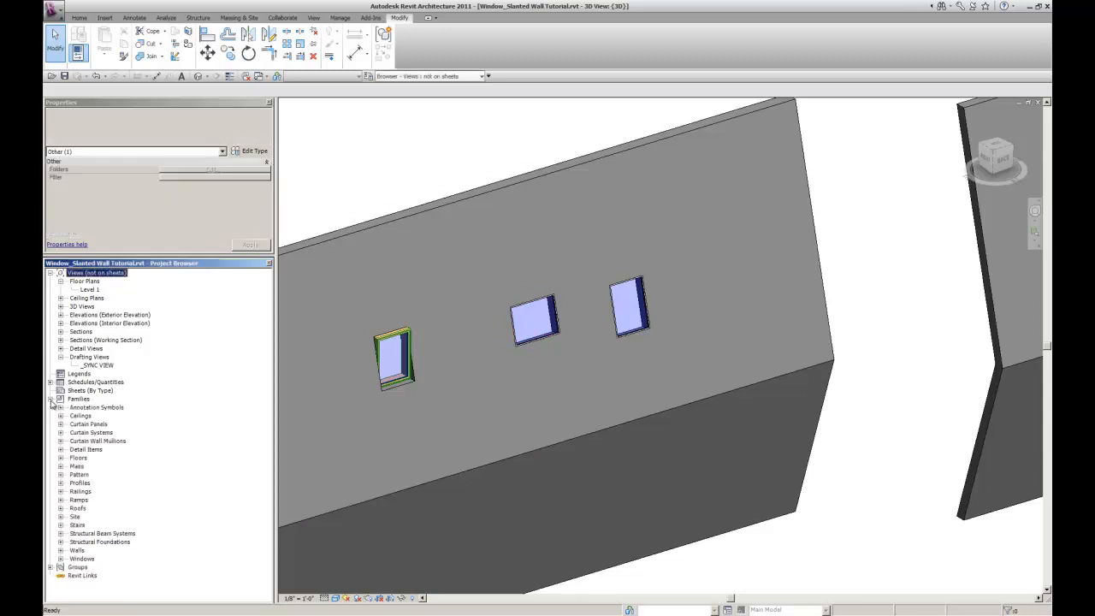
{"action": "left_click", "coordinate": [61, 559]}
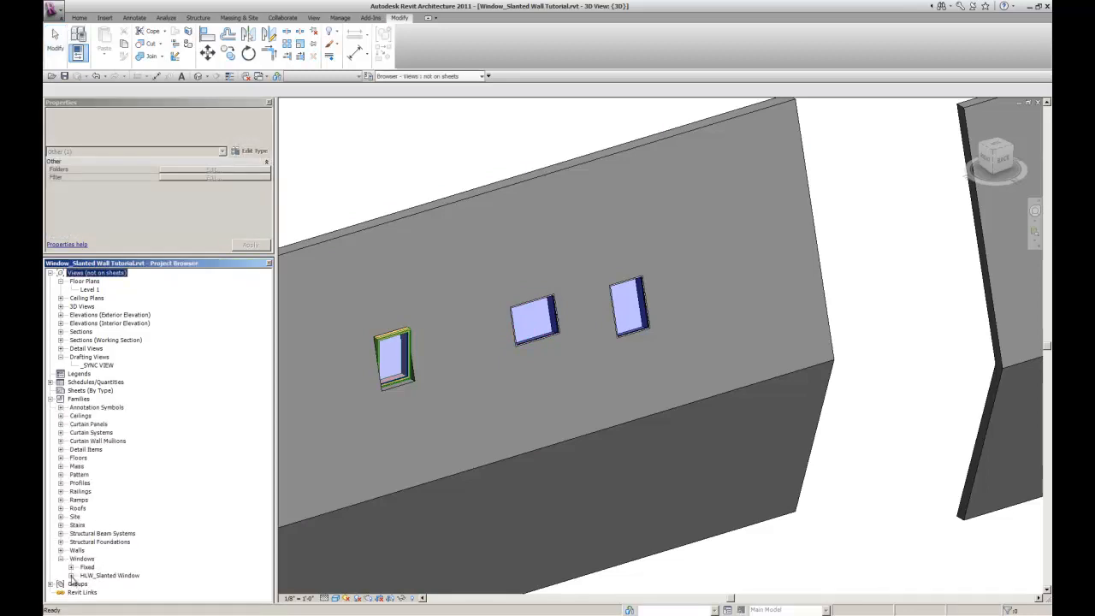
{"action": "left_click", "coordinate": [71, 576]}
{"action": "double_click", "coordinate": [98, 567]}
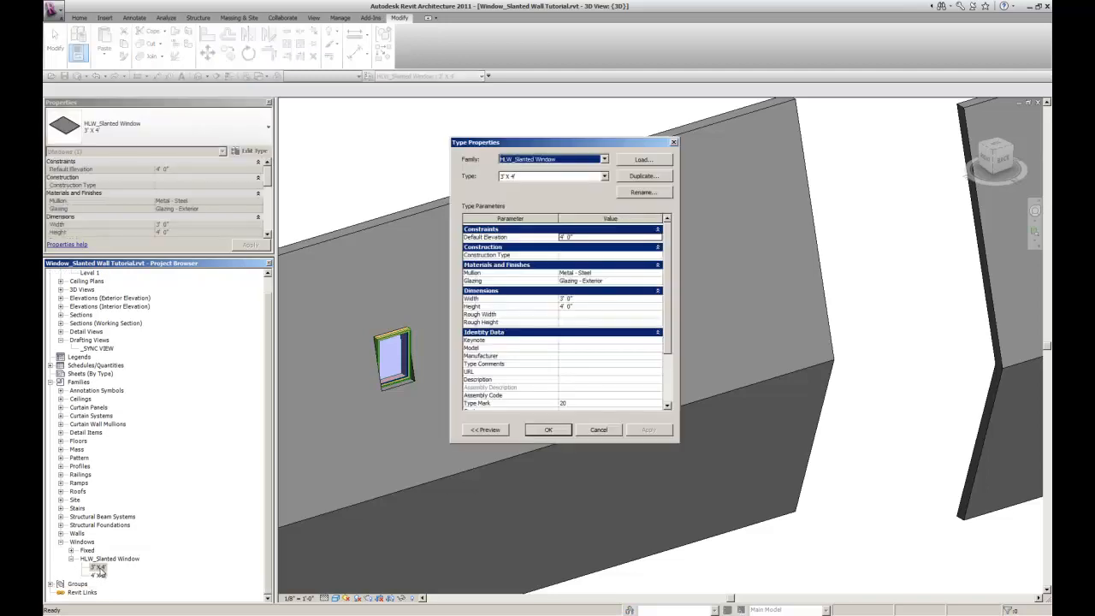
{"action": "left_click", "coordinate": [548, 430]}
{"action": "double_click", "coordinate": [98, 574]}
- Assign Glazing - Exterior to the Mullion material of the 4' X 5' type
{"action": "left_click", "coordinate": [625, 273]}
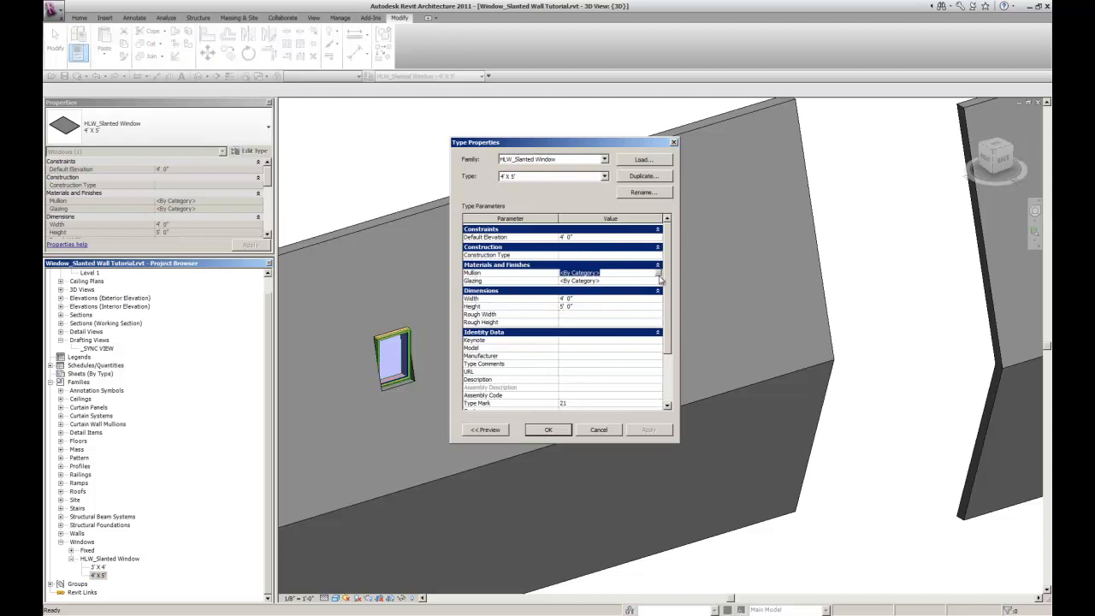
{"action": "left_click", "coordinate": [661, 273]}
{"action": "left_click", "coordinate": [477, 343]}
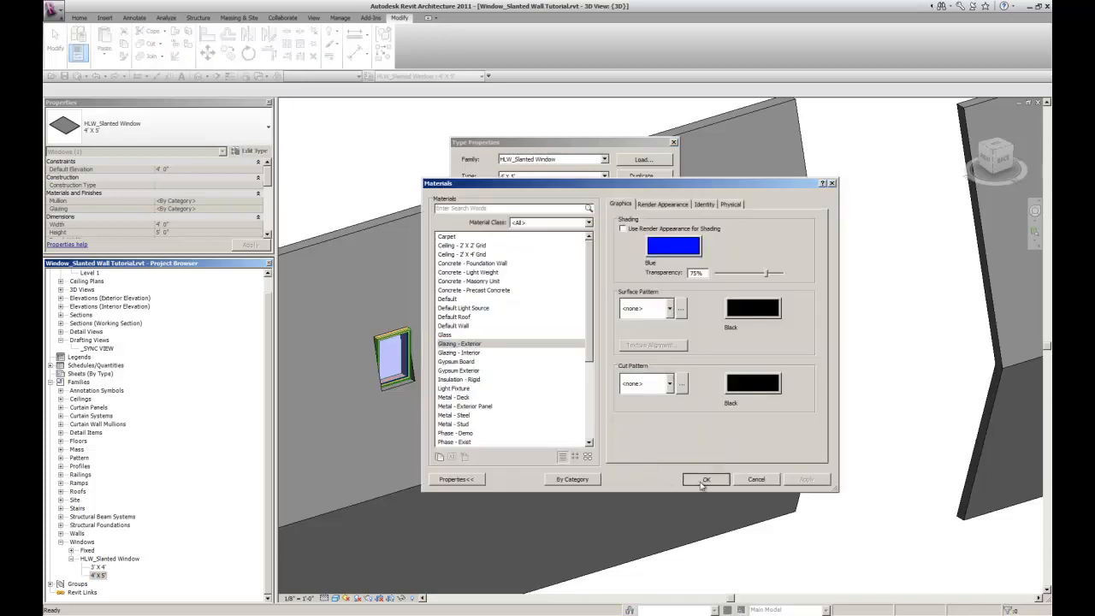
{"action": "left_click", "coordinate": [703, 480]}
- Change the 4' X 5' type's Mullion material to Metal - Steel
{"action": "left_click", "coordinate": [629, 278]}
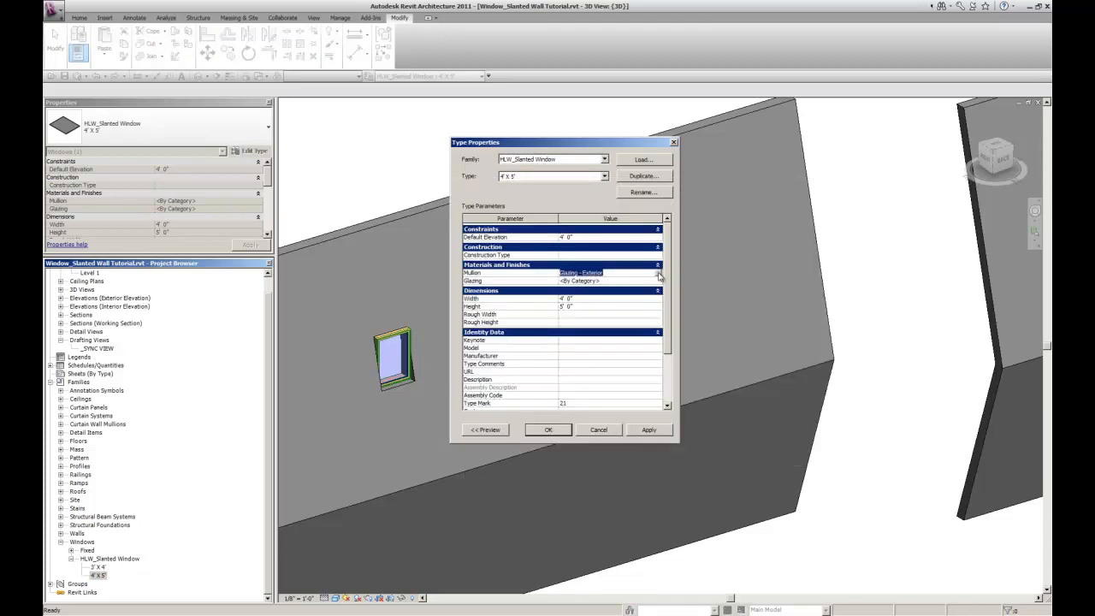
{"action": "left_click", "coordinate": [662, 275]}
{"action": "left_click", "coordinate": [455, 416]}
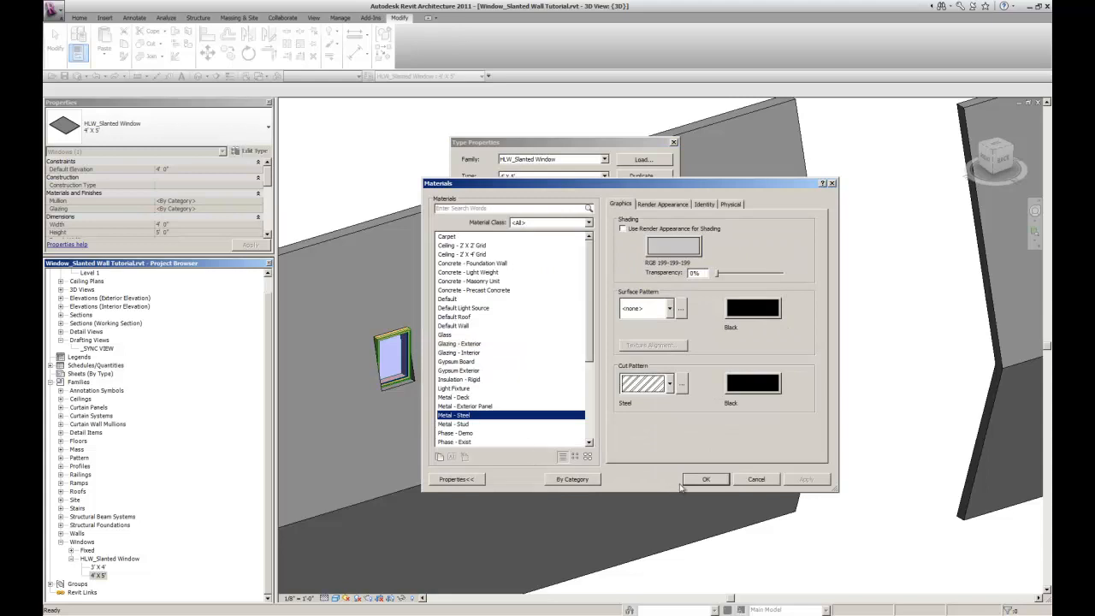
{"action": "left_click", "coordinate": [703, 480]}
- Set the 4' X 5' type's Glazing material to Glazing - Exterior and apply the type changes
{"action": "left_click", "coordinate": [615, 281]}
{"action": "left_click", "coordinate": [662, 281]}
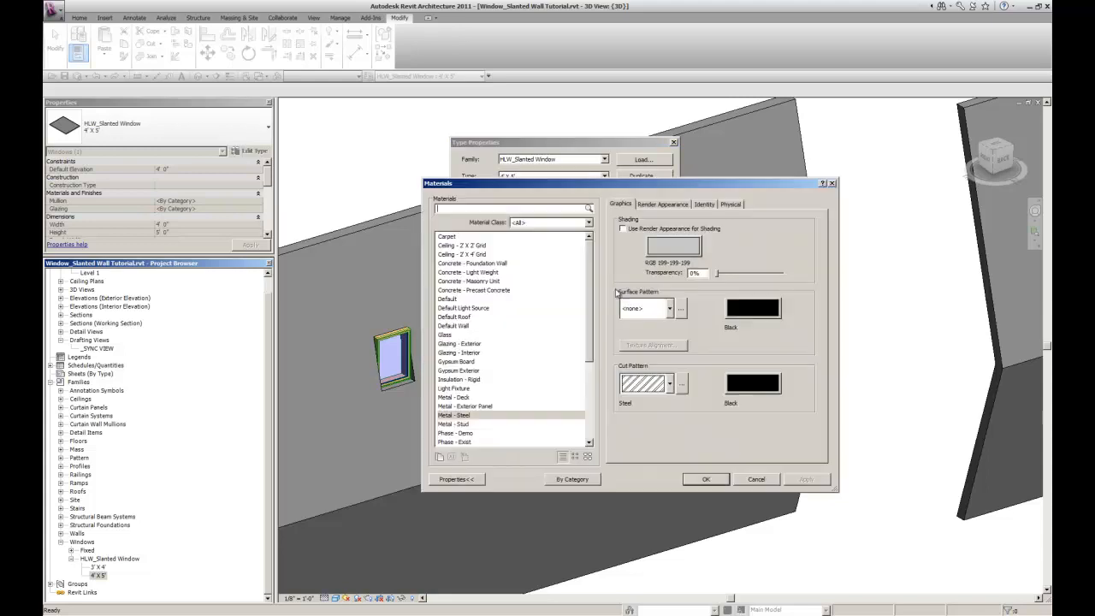
{"action": "left_click", "coordinate": [450, 343]}
{"action": "left_click", "coordinate": [705, 479]}
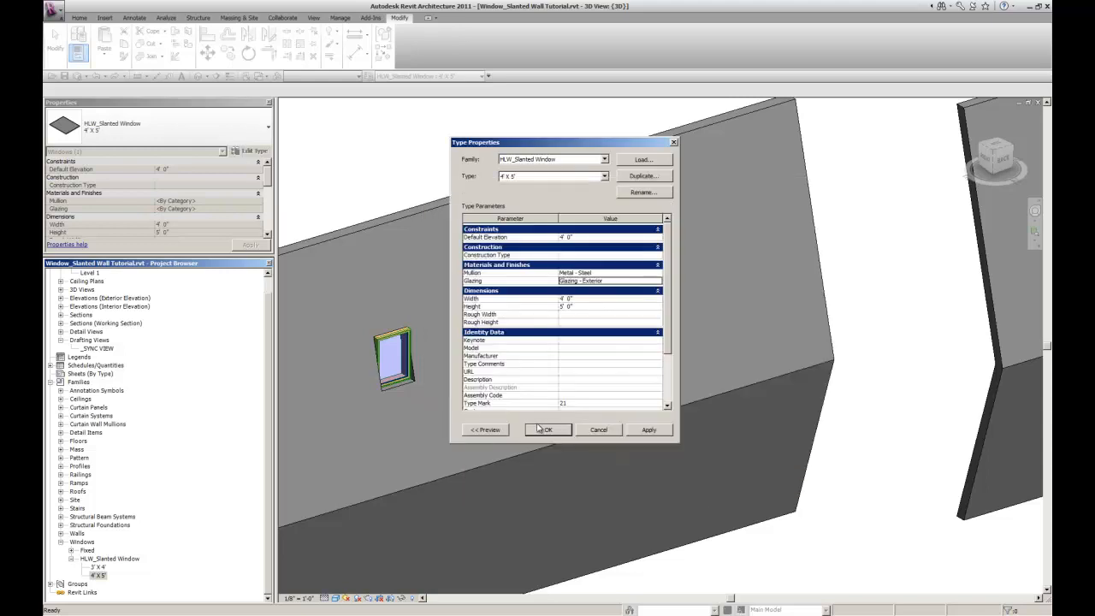
{"action": "left_click", "coordinate": [552, 430]}
{"action": "left_click", "coordinate": [720, 457]}
- Examine the larger windows in the upper and lower slanted faces, along with both walls as a whole
{"action": "scroll", "coordinate": [720, 457], "scroll_direction": "down", "scroll_amount": 3}
{"action": "middle_click_drag", "start_coordinate": [1018, 399], "coordinate": [787, 384]}
{"action": "scroll", "coordinate": [815, 384], "scroll_direction": "up", "scroll_amount": 5}
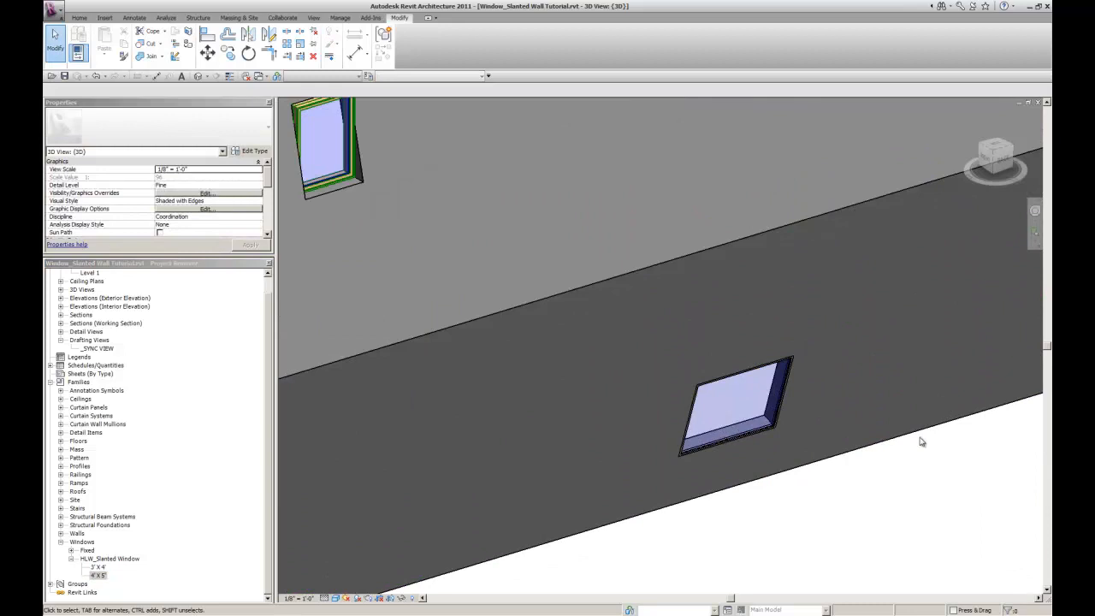
{"action": "scroll", "coordinate": [716, 269], "scroll_direction": "down", "scroll_amount": 5}
{"action": "scroll", "coordinate": [782, 354], "scroll_direction": "up", "scroll_amount": 3}
{"action": "scroll", "coordinate": [861, 420], "scroll_direction": "down", "scroll_amount": 3}
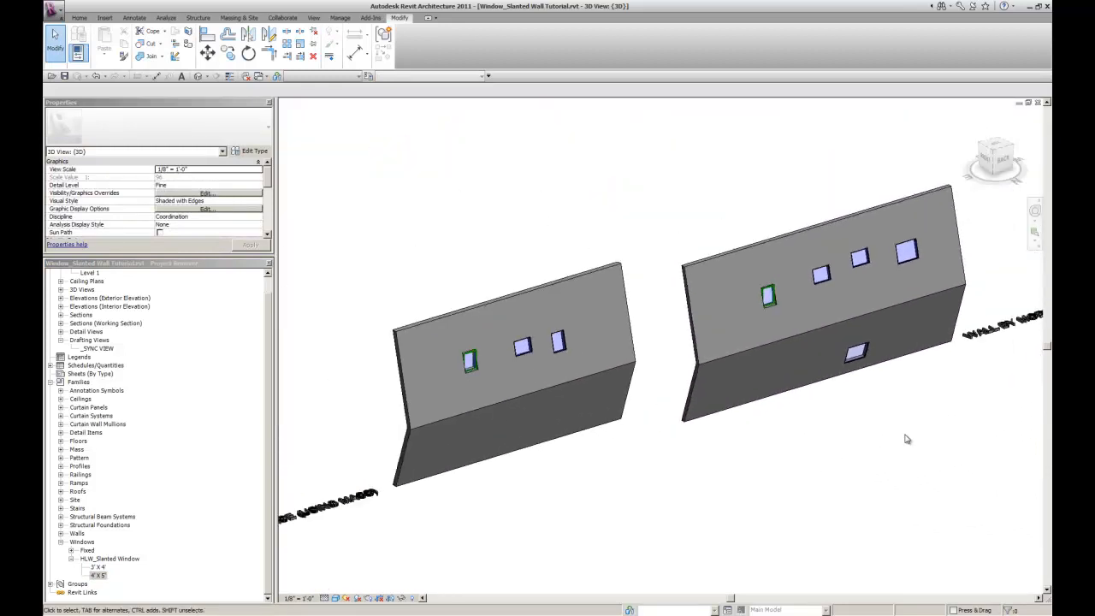